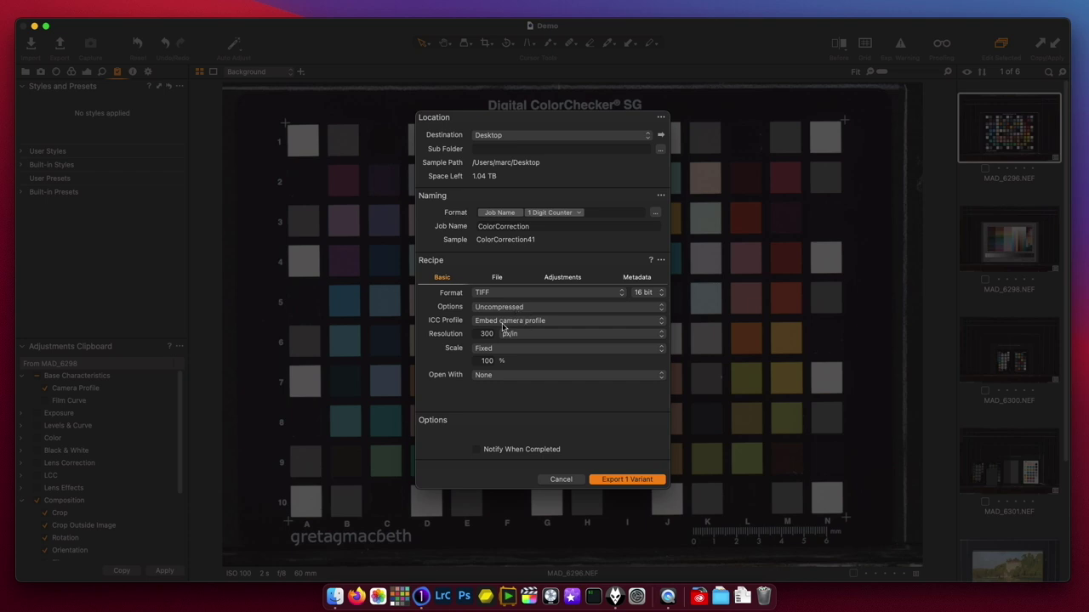
- Keep the ICC profile on Embed camera profile and export the ColorChecker SG variant as a 16-bit uncompressed TIFF to the Desktop
{"action": "left_click", "coordinate": [544, 323]}
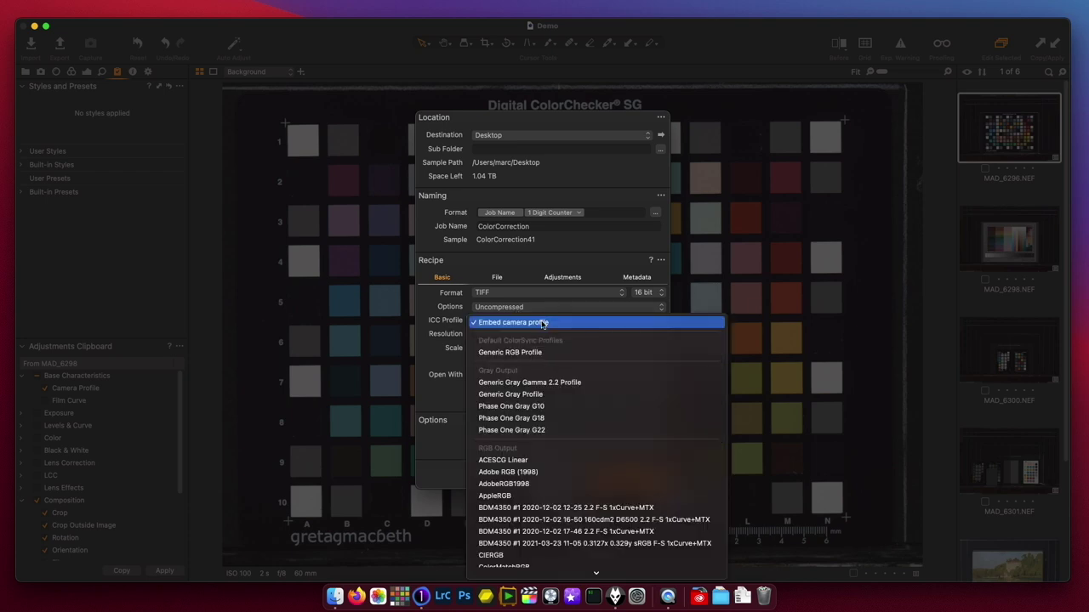
{"action": "left_click", "coordinate": [542, 322]}
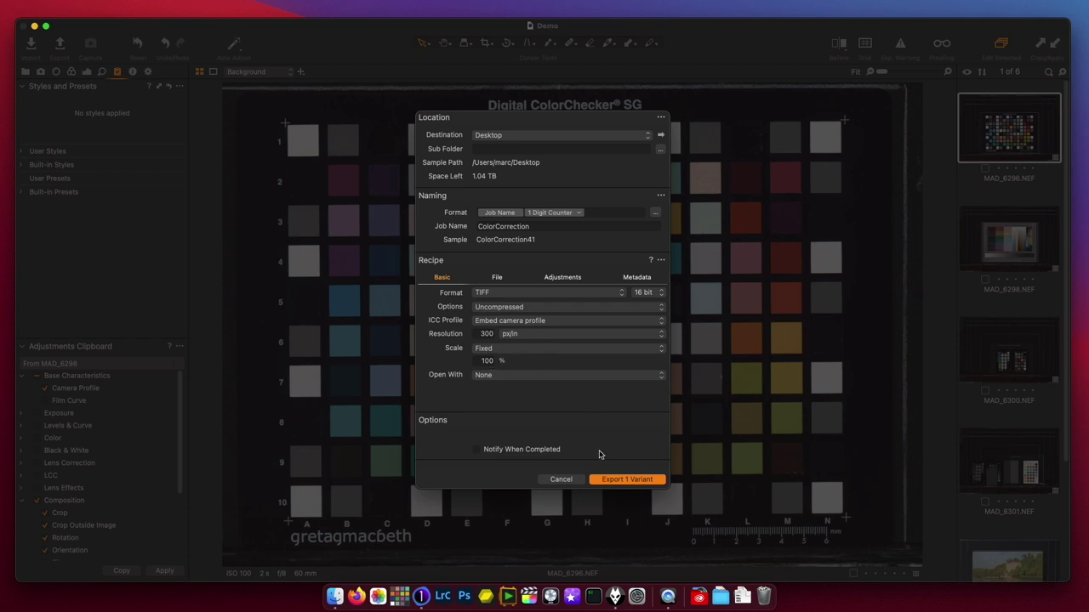
{"action": "left_click", "coordinate": [612, 481]}
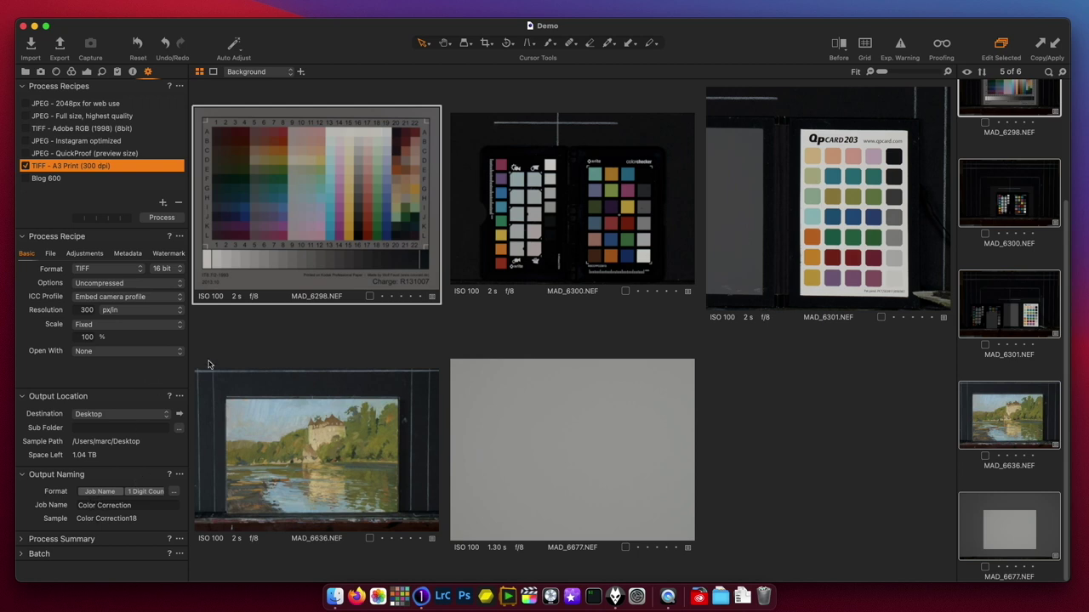
- Process the remaining selected images with the TIFF - A3 Print (300 dpi) recipe
{"action": "left_click", "coordinate": [170, 219]}
{"action": "scroll", "coordinate": [976, 213], "scroll_direction": "up", "scroll_amount": 3}
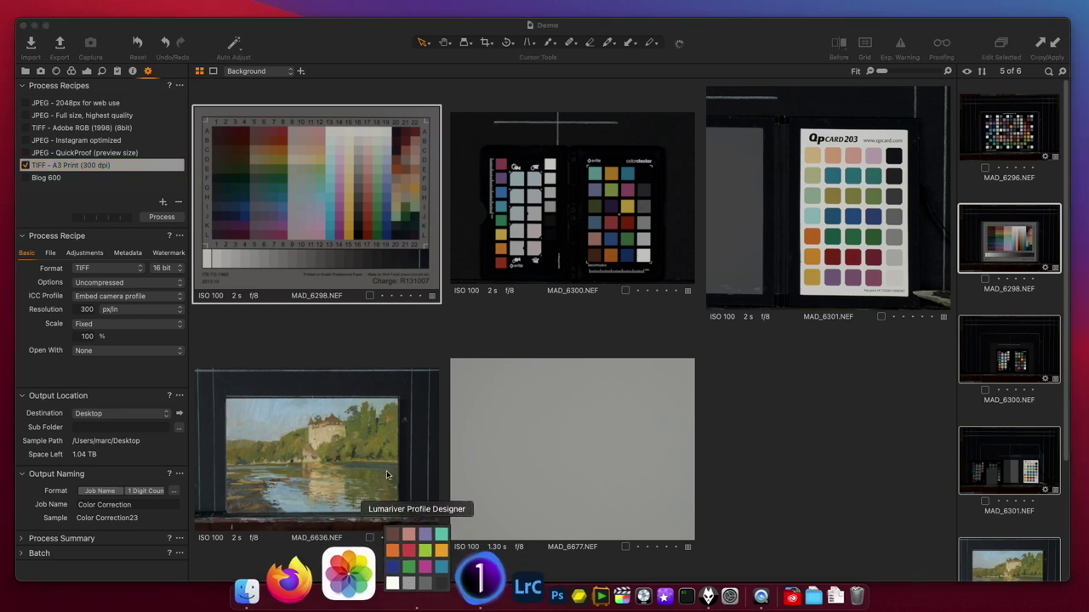
- Switch to Lumariver Profile Designer and hide Capture One so only the profile window remains on the desktop
{"action": "left_click", "coordinate": [400, 594]}
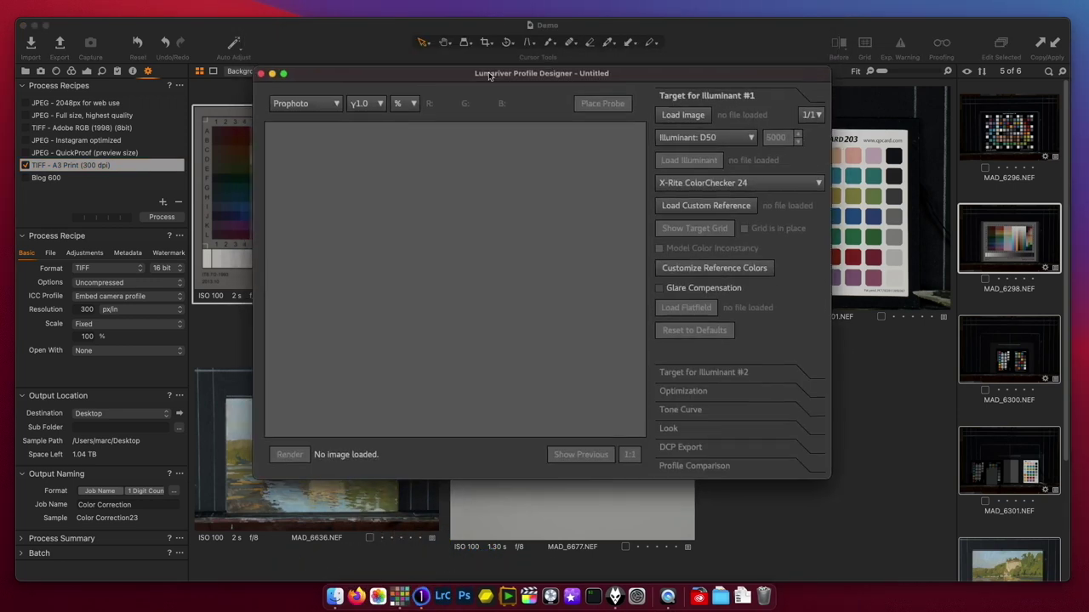
{"action": "left_click", "coordinate": [418, 587]}
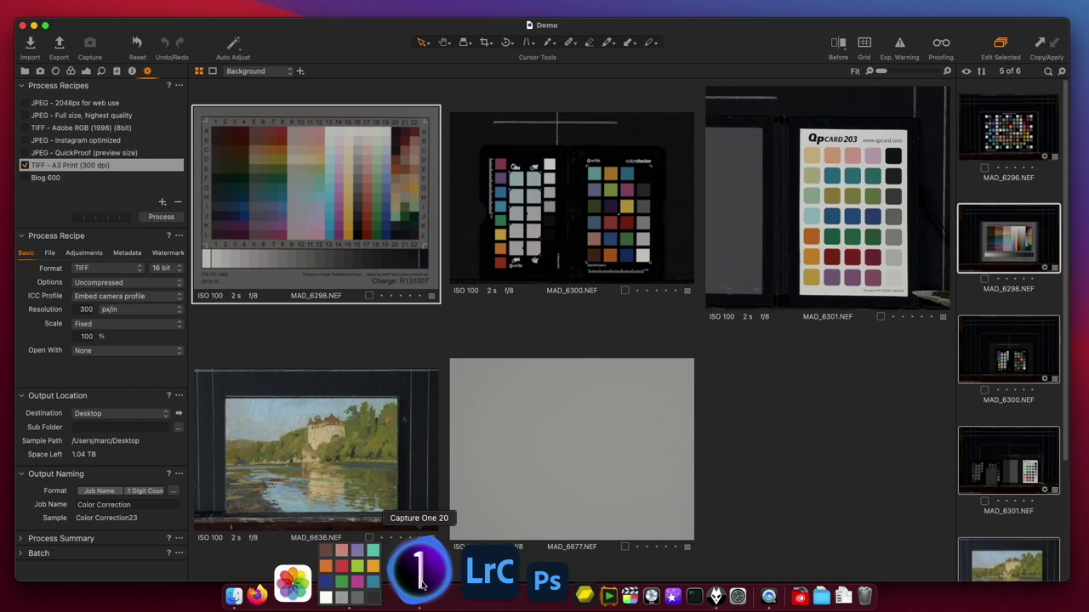
{"action": "key", "text": "super+h"}
{"action": "left_click_drag", "start_coordinate": [475, 83], "coordinate": [475, 82]}
- Set the profile format to ICC Profile and the profile type to Reproduction
{"action": "mouse_move", "coordinate": [398, 2]}
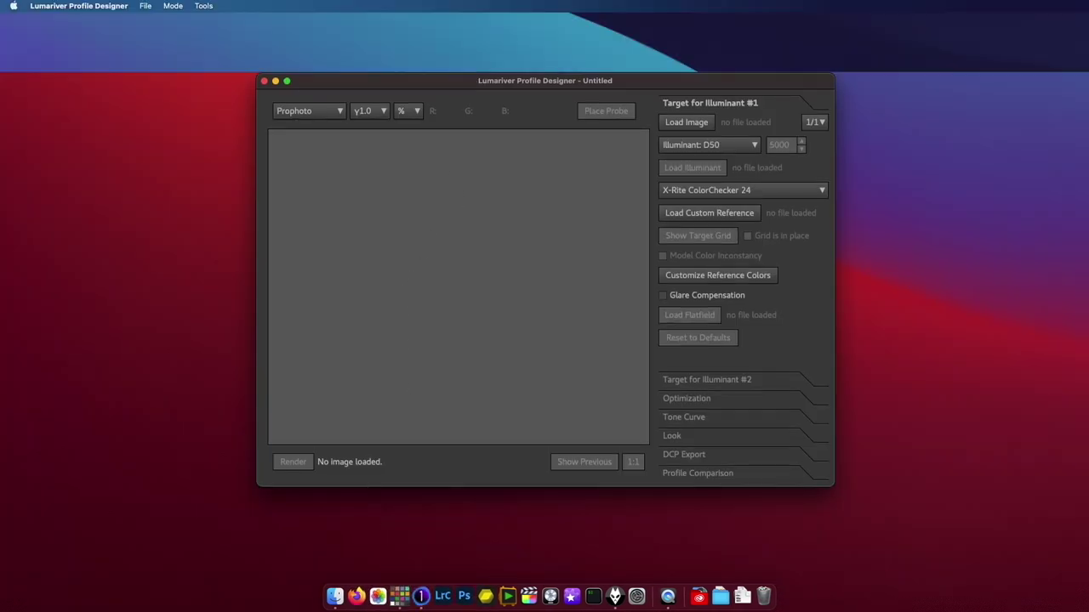
{"action": "left_click", "coordinate": [174, 6]}
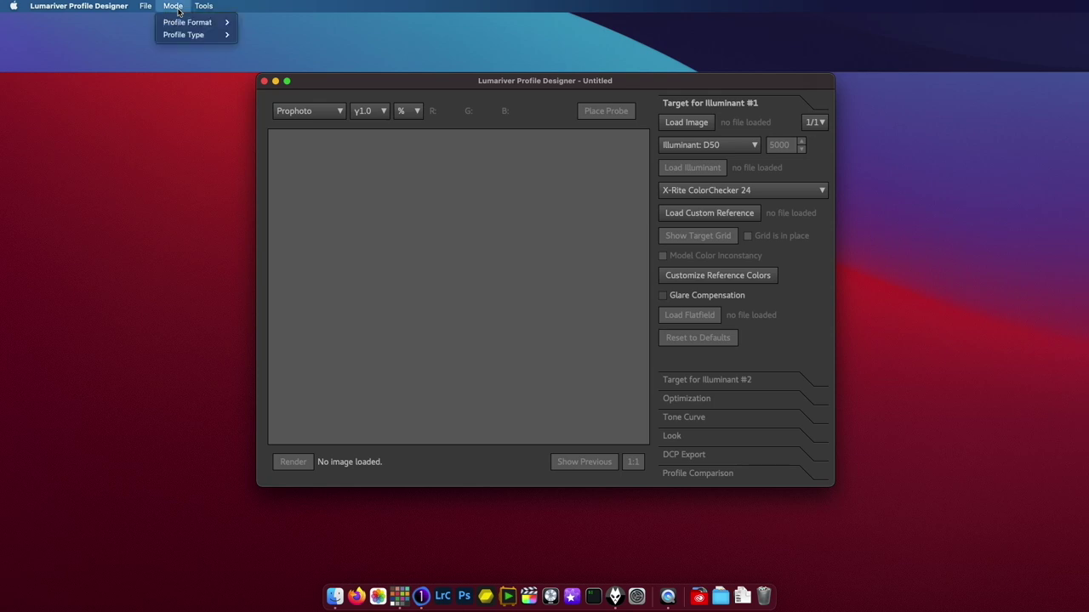
{"action": "mouse_move", "coordinate": [196, 23]}
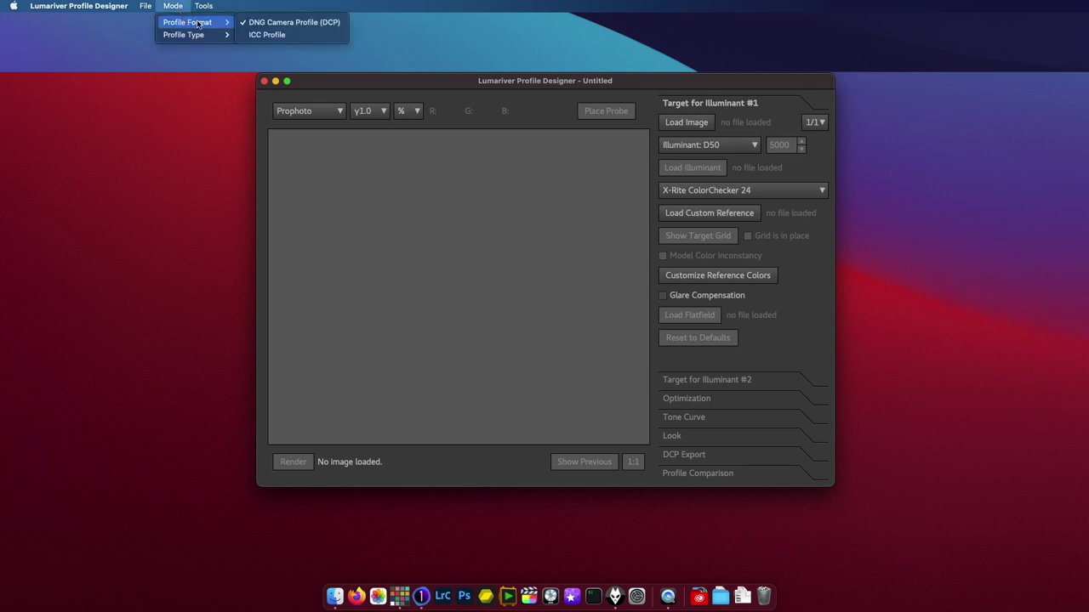
{"action": "left_click", "coordinate": [258, 39]}
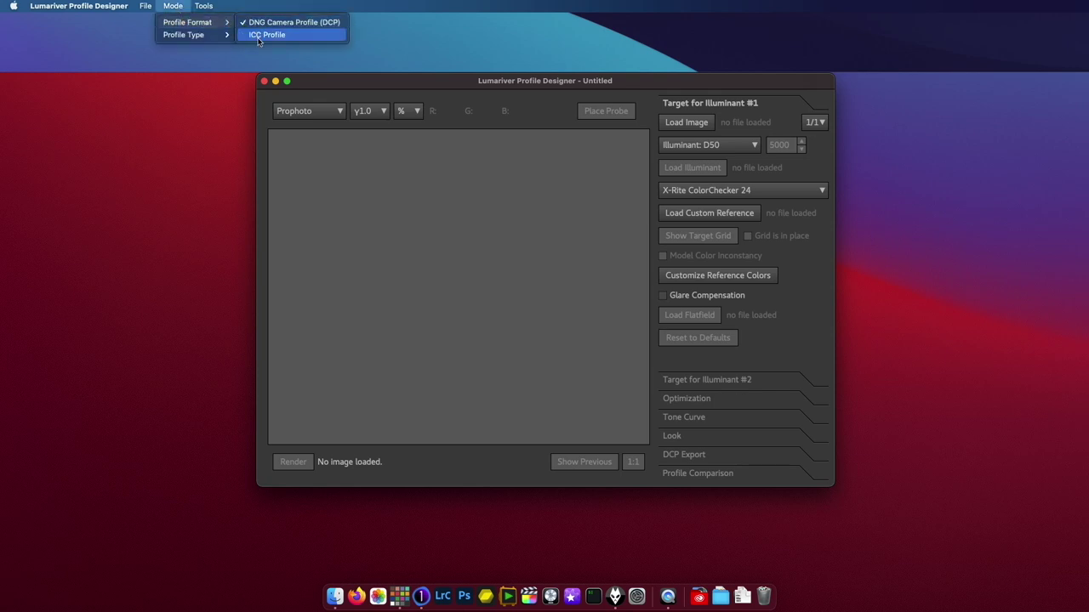
{"action": "left_click", "coordinate": [172, 8]}
{"action": "mouse_move", "coordinate": [182, 37]}
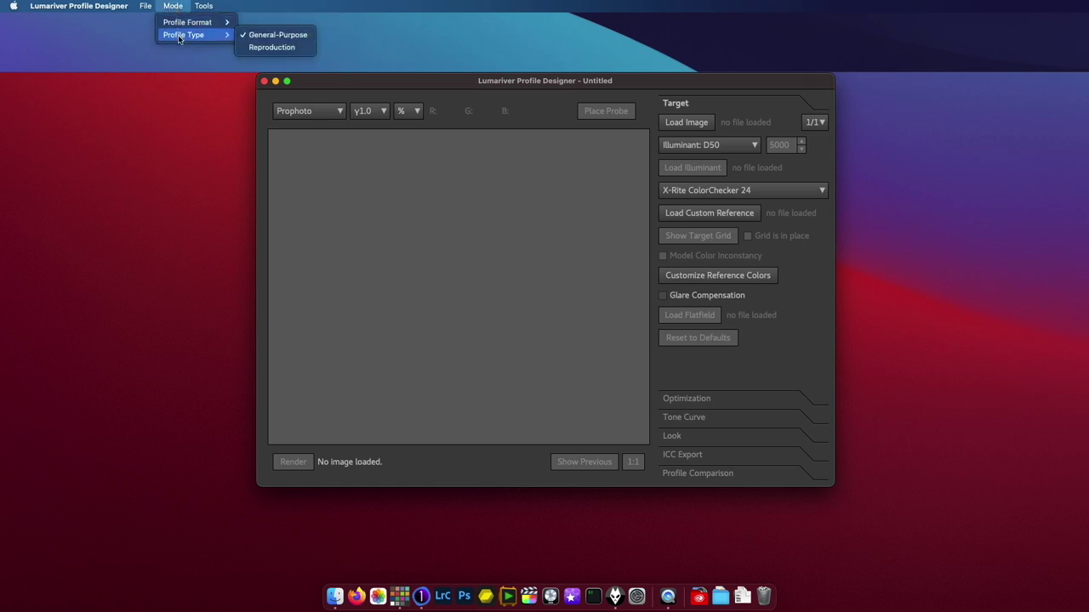
{"action": "left_click", "coordinate": [245, 48]}
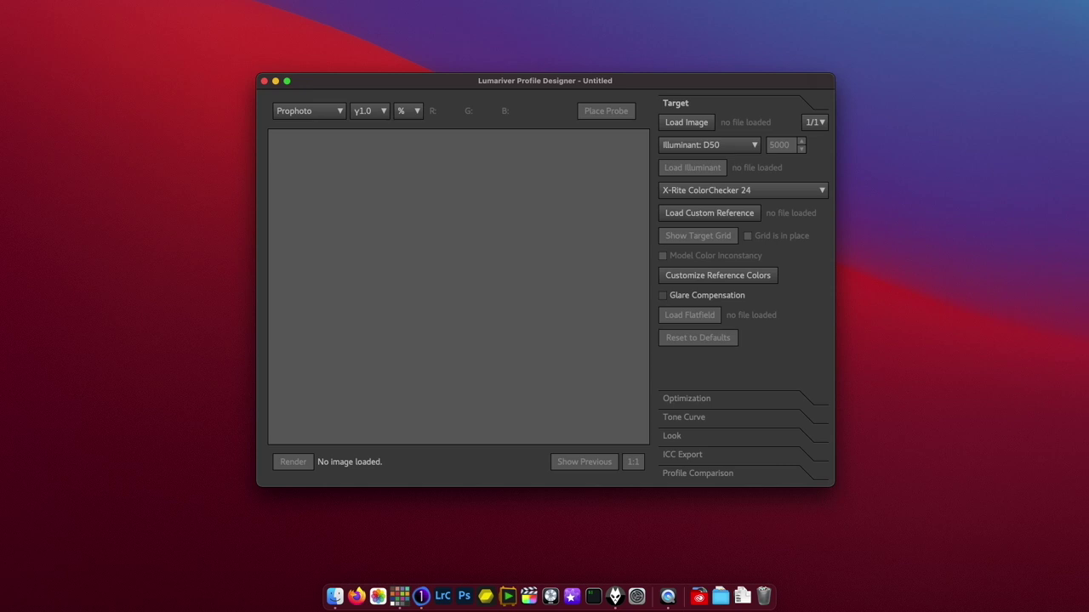
- Load Color Correction18.tif from the Desktop as the target image
{"action": "left_click", "coordinate": [682, 123]}
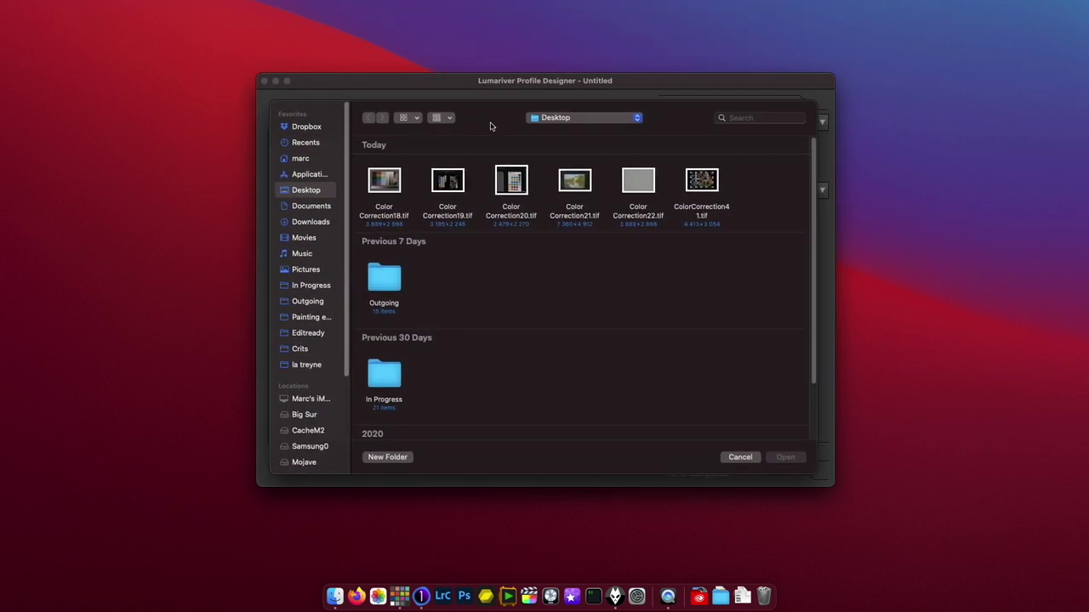
{"action": "left_click", "coordinate": [375, 188]}
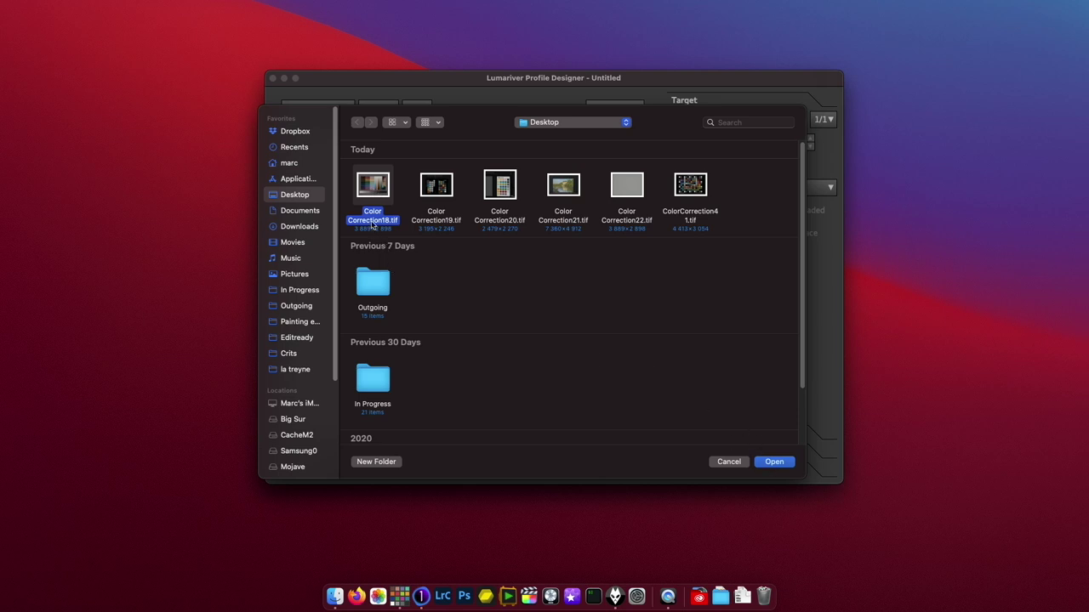
{"action": "left_click", "coordinate": [774, 462]}
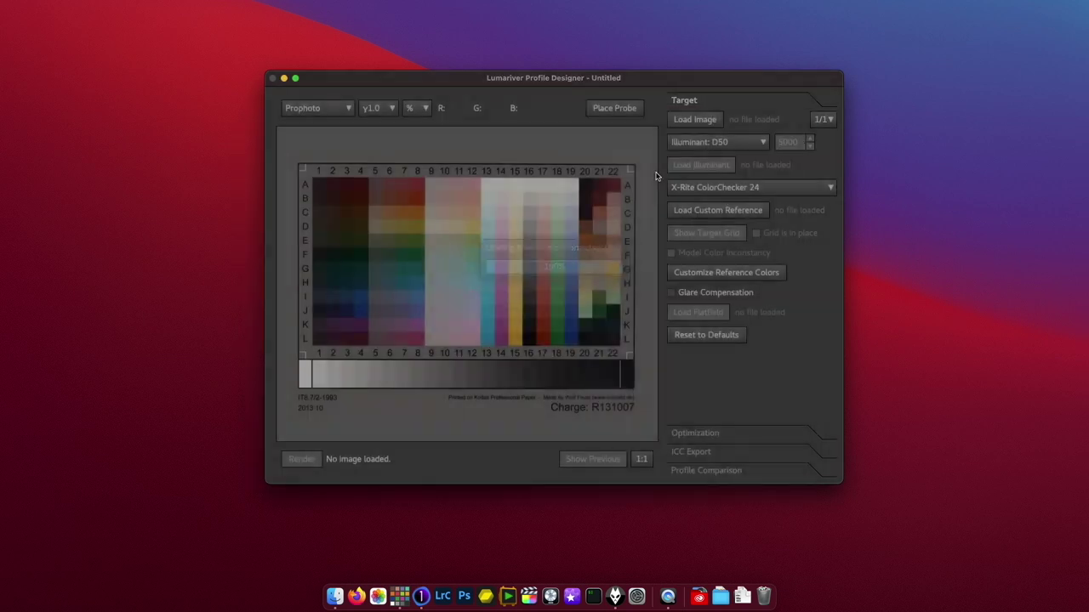
- Set the illuminant to D55 and the target type to IT 8.7 Reflective DIN A4 (Coloraid C1)
{"action": "left_click", "coordinate": [703, 143]}
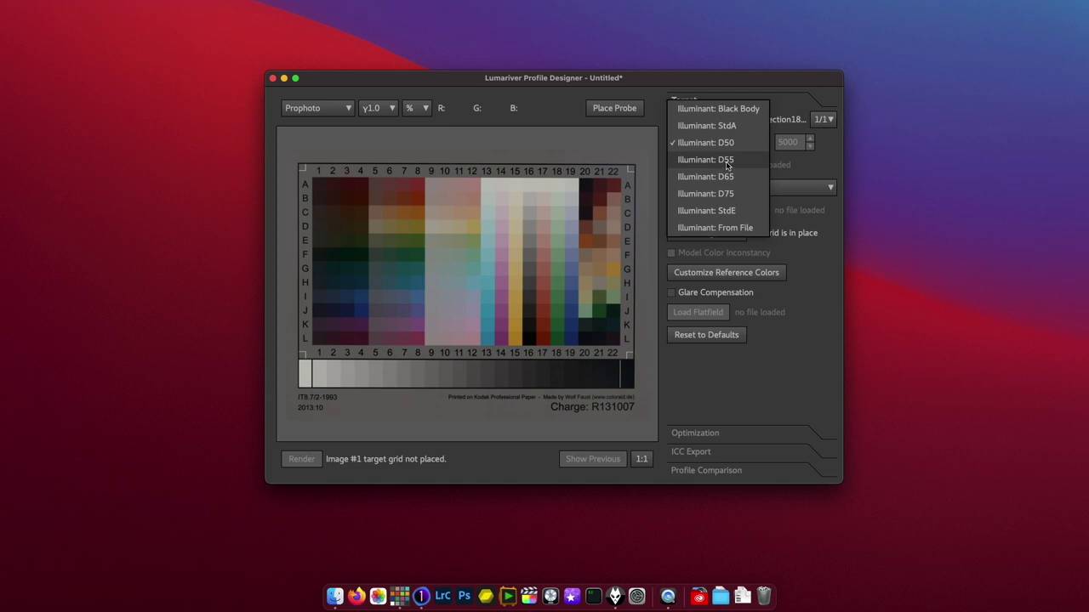
{"action": "left_click", "coordinate": [728, 160]}
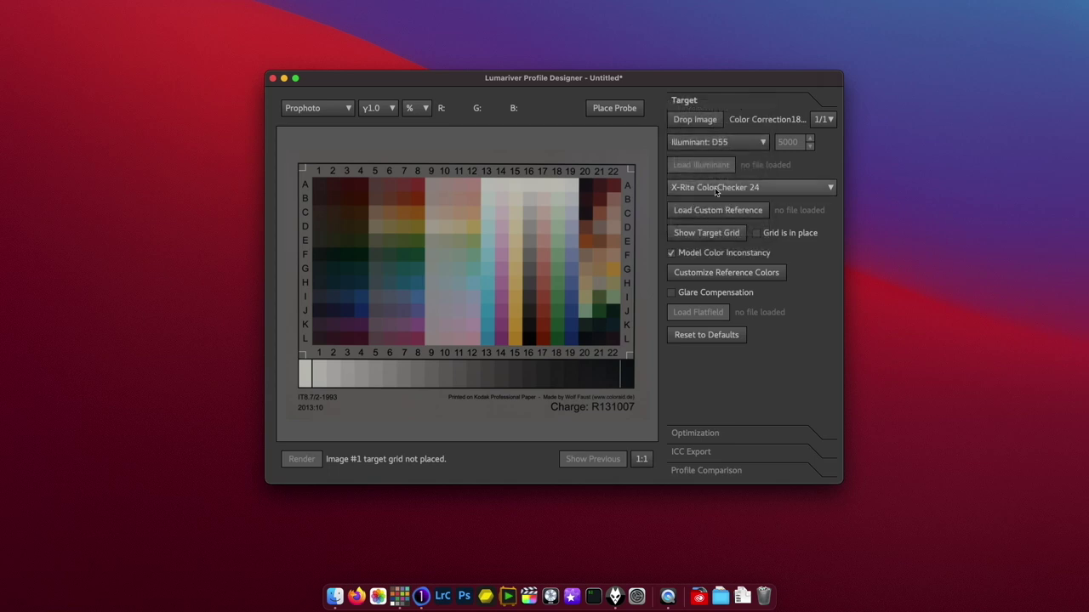
{"action": "left_click", "coordinate": [715, 189]}
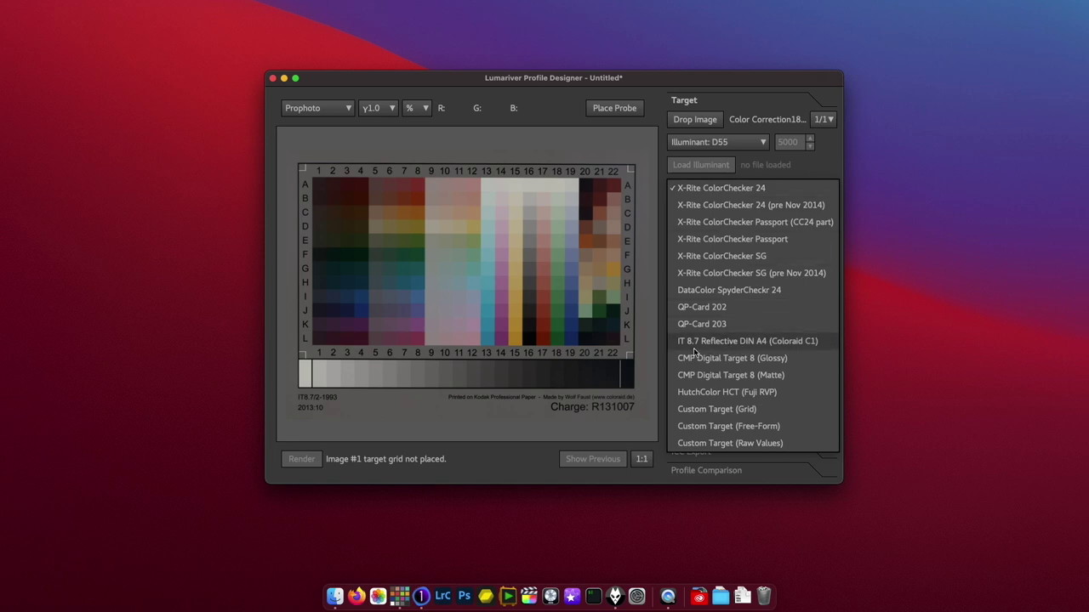
{"action": "left_click", "coordinate": [803, 343]}
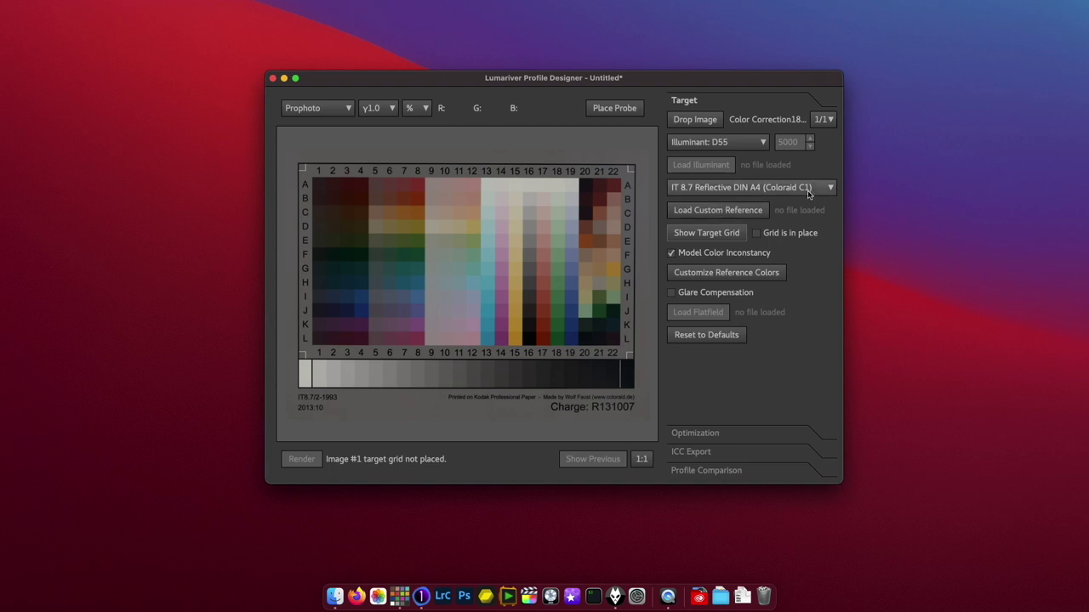
- Show the target grid, align its corners with the chart's corner marks, check patch alignment at full size and mark the grid as in place
{"action": "left_click", "coordinate": [713, 235]}
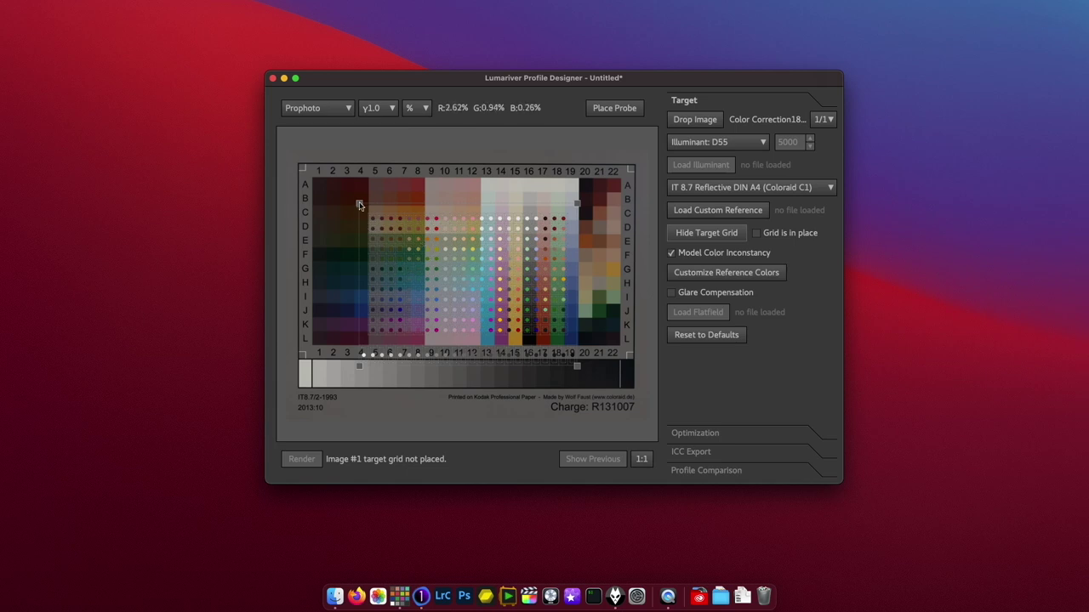
{"action": "left_click_drag", "start_coordinate": [359, 204], "coordinate": [296, 163]}
{"action": "left_click_drag", "start_coordinate": [577, 367], "coordinate": [632, 389]}
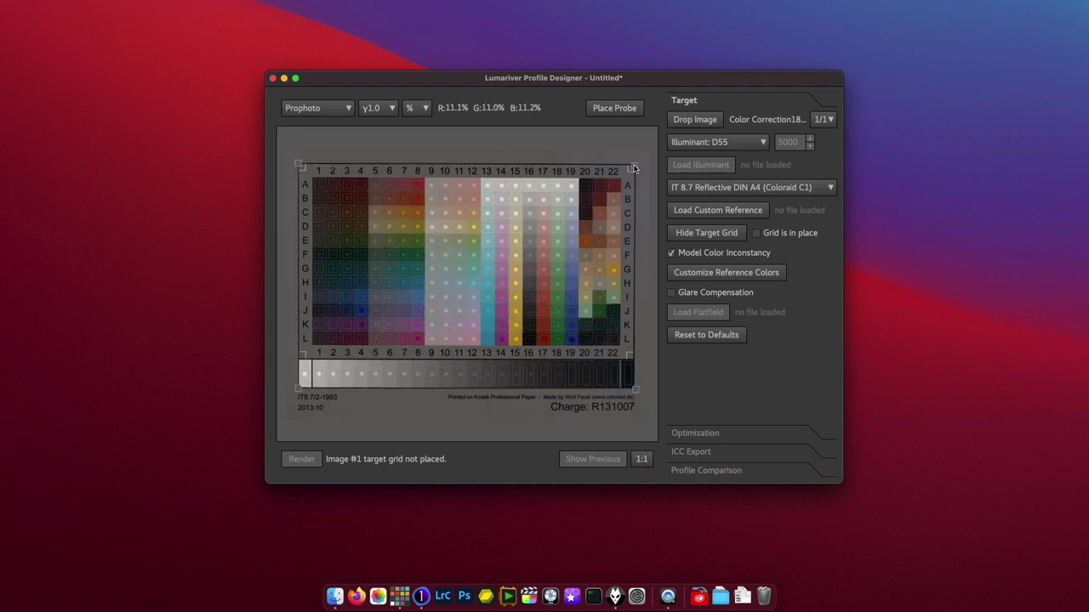
{"action": "left_click", "coordinate": [641, 458]}
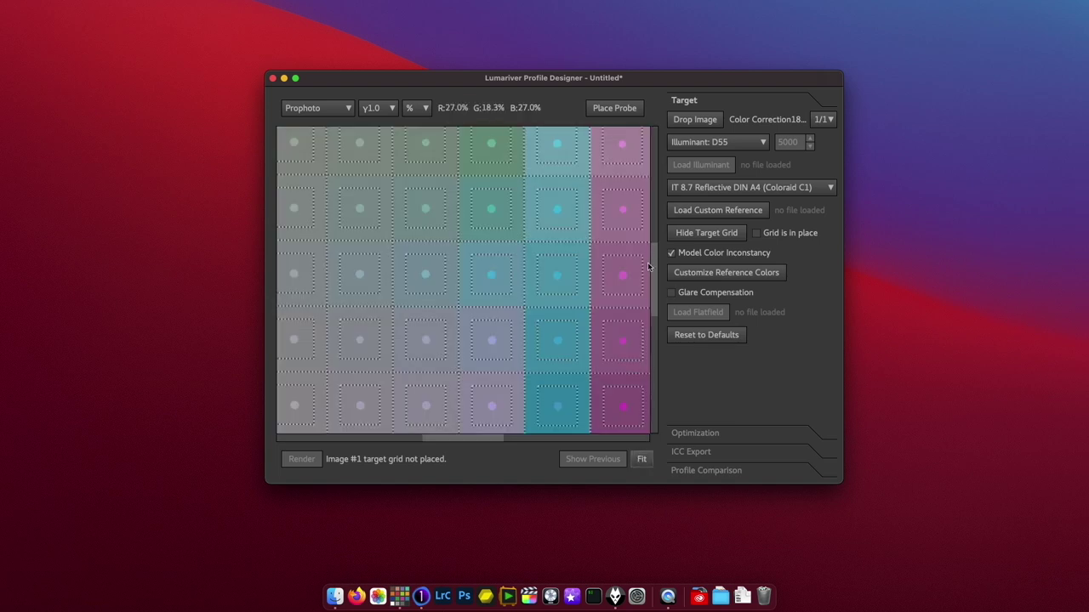
{"action": "left_click_drag", "start_coordinate": [654, 268], "coordinate": [645, 396]}
{"action": "left_click_drag", "start_coordinate": [509, 435], "coordinate": [581, 293]}
{"action": "key", "text": "f"}
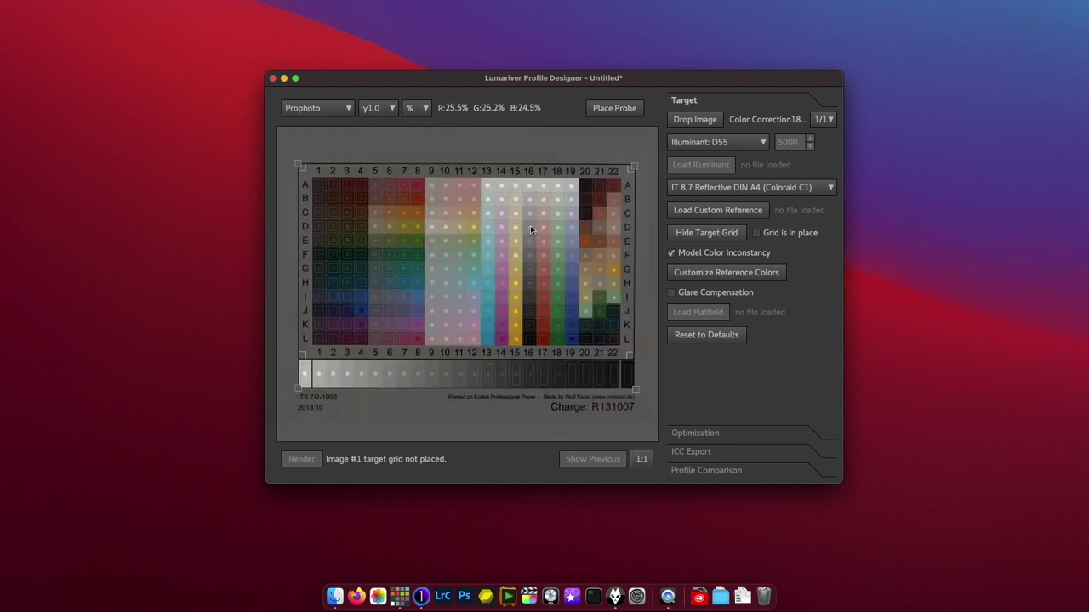
{"action": "left_click", "coordinate": [756, 234]}
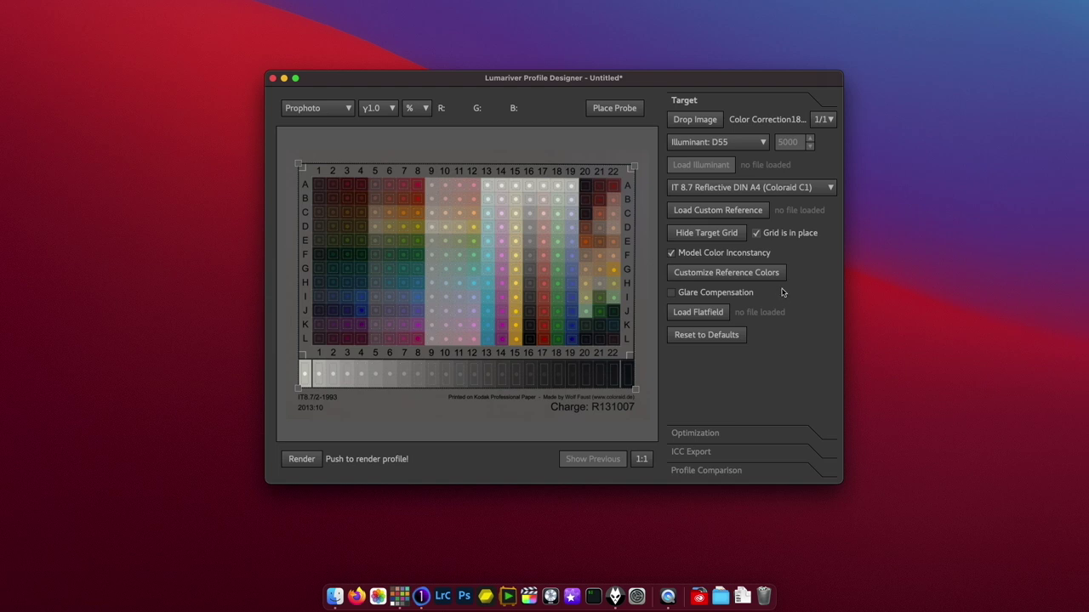
- Load Color Correction22.tif as the flatfield image and render the profile
{"action": "left_click", "coordinate": [699, 313]}
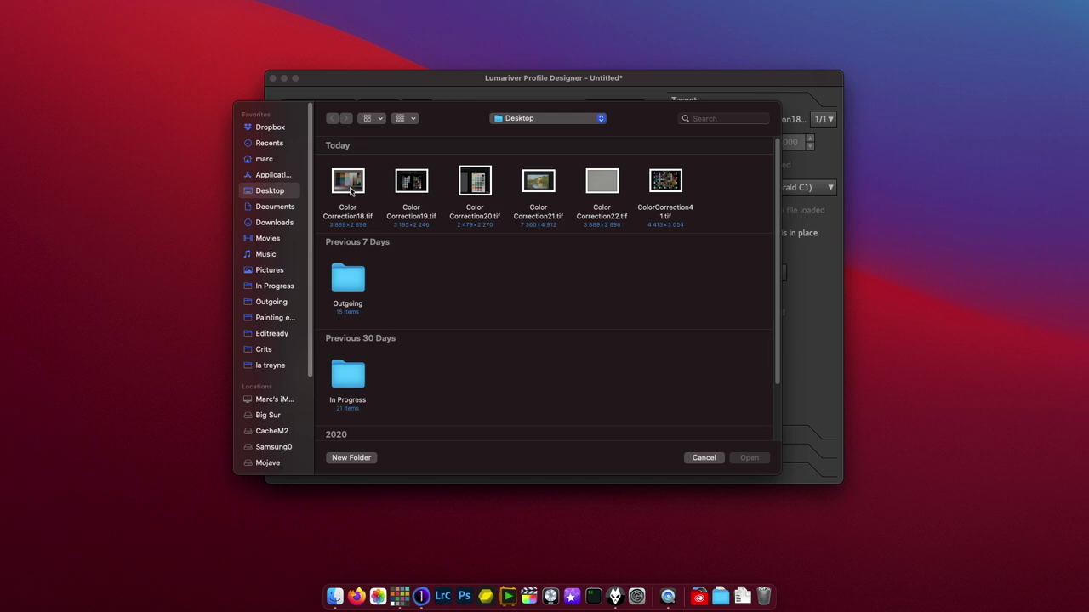
{"action": "left_click", "coordinate": [595, 182]}
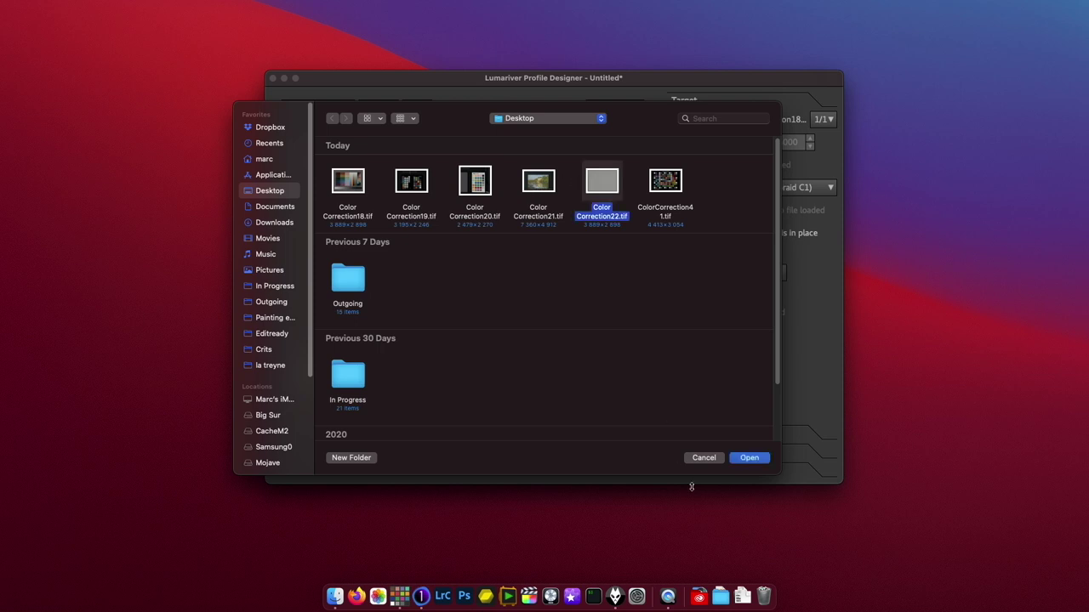
{"action": "left_click", "coordinate": [748, 460]}
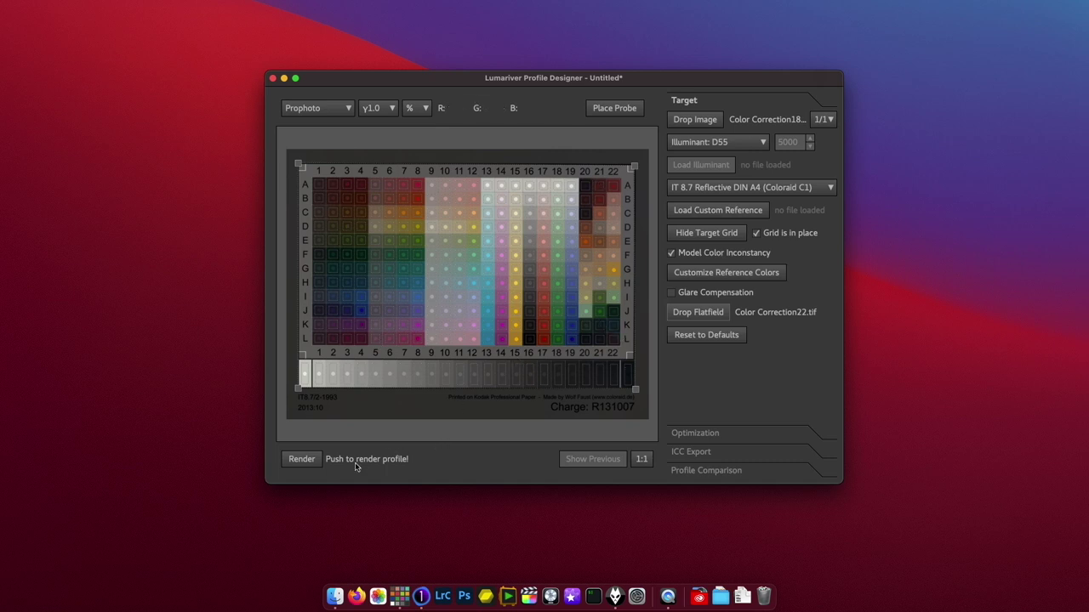
{"action": "left_click", "coordinate": [311, 461]}
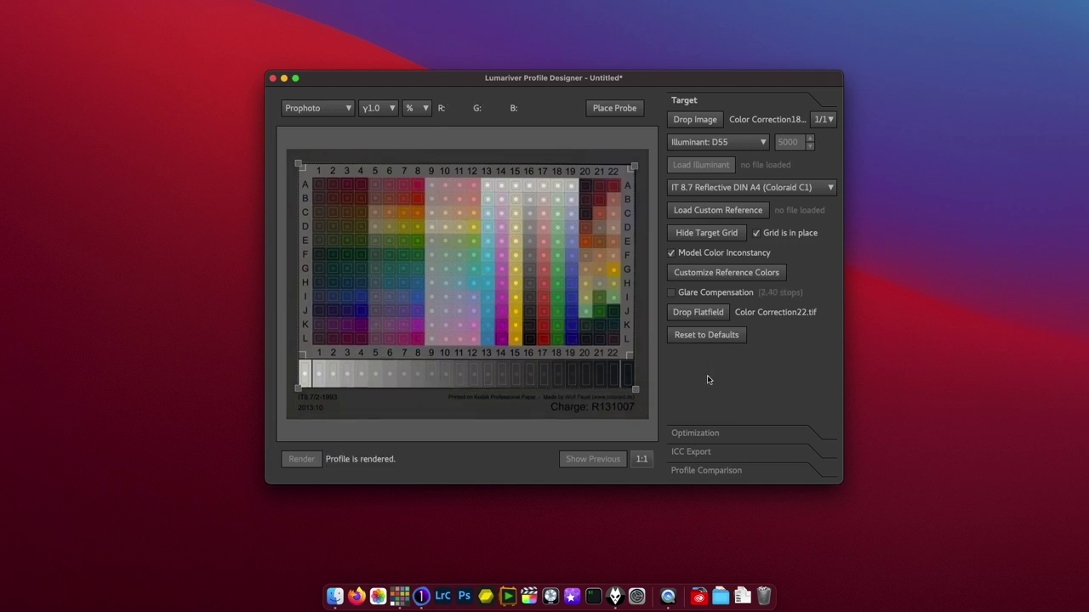
- Set the optimization to Neutral: From White Patch, LUT Type: 3D Reproduction and Headroom: From Reference, and render the profile again
{"action": "left_click", "coordinate": [701, 436]}
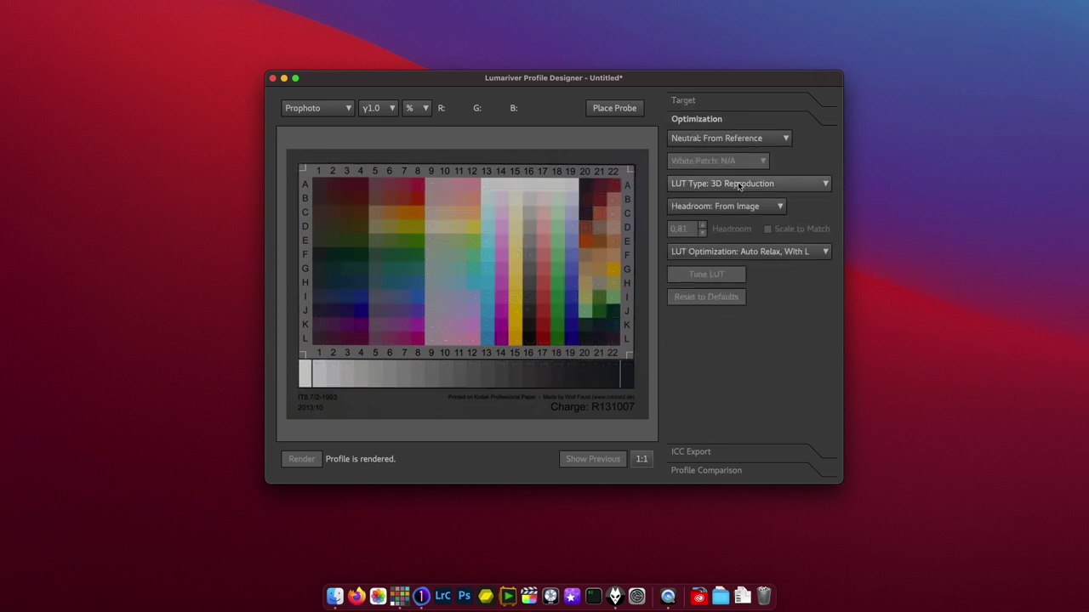
{"action": "left_click", "coordinate": [699, 139]}
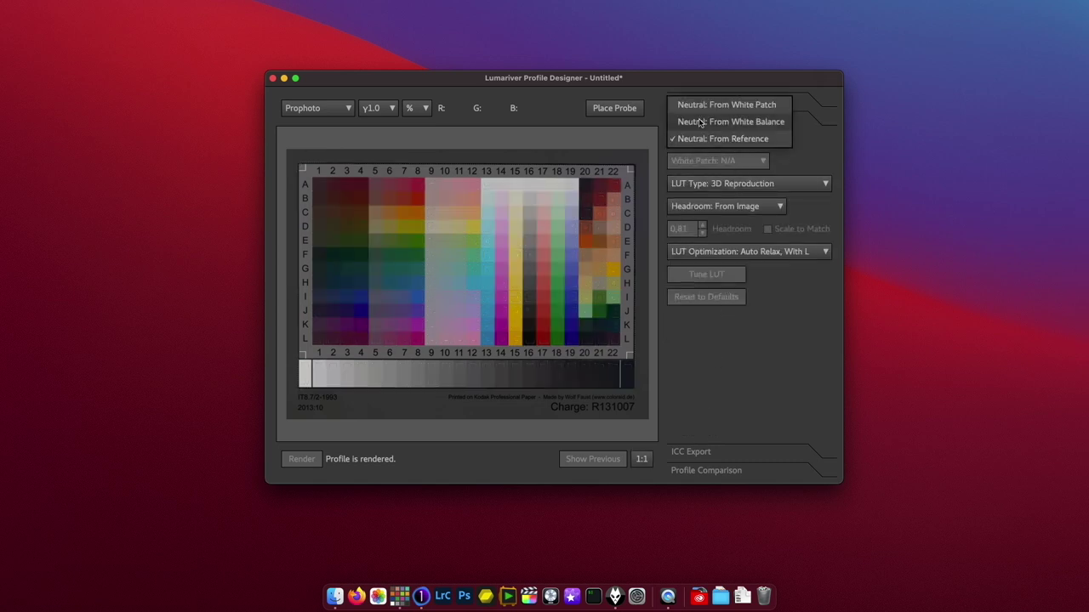
{"action": "left_click", "coordinate": [699, 106]}
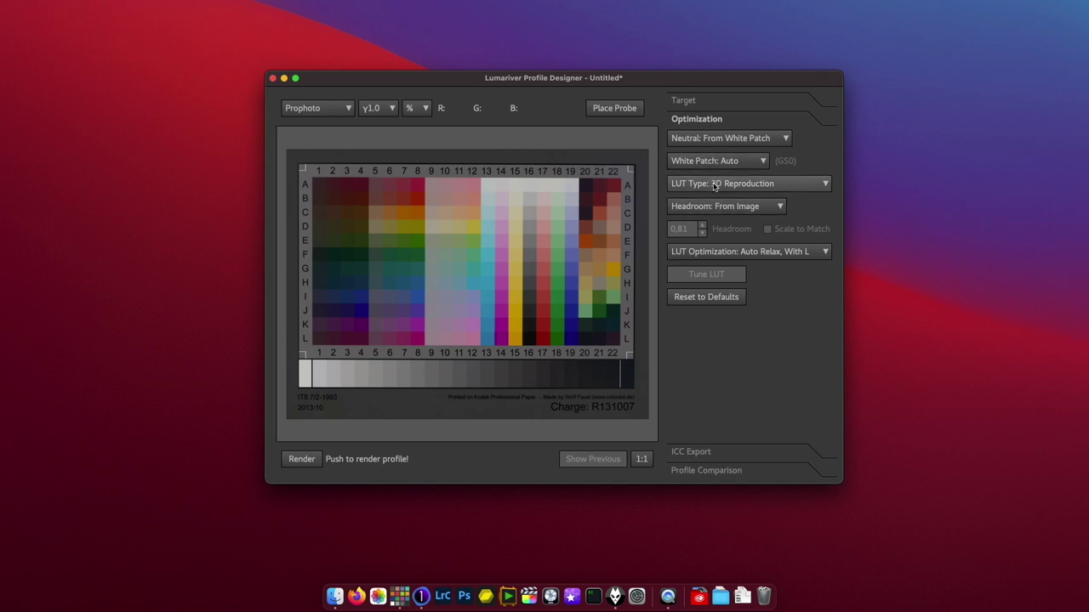
{"action": "left_click", "coordinate": [719, 185]}
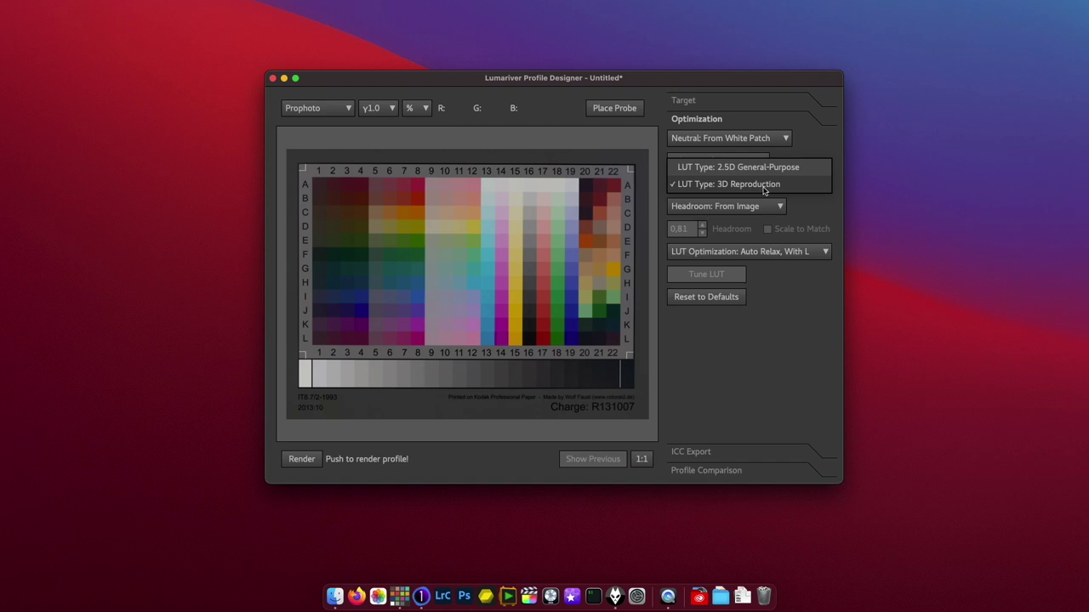
{"action": "left_click", "coordinate": [764, 187]}
{"action": "left_click", "coordinate": [735, 211]}
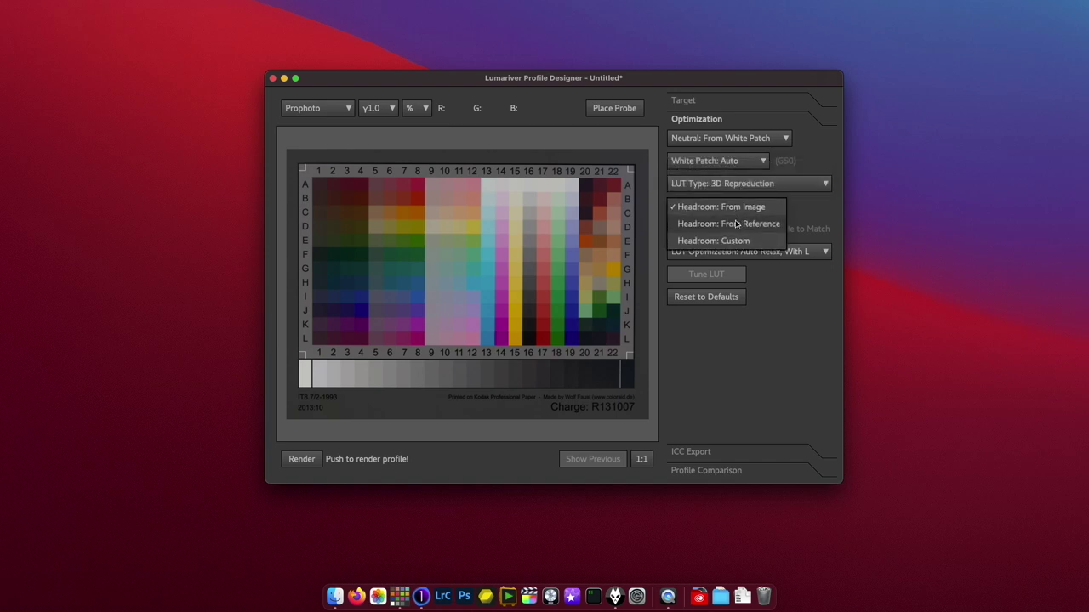
{"action": "left_click", "coordinate": [737, 224]}
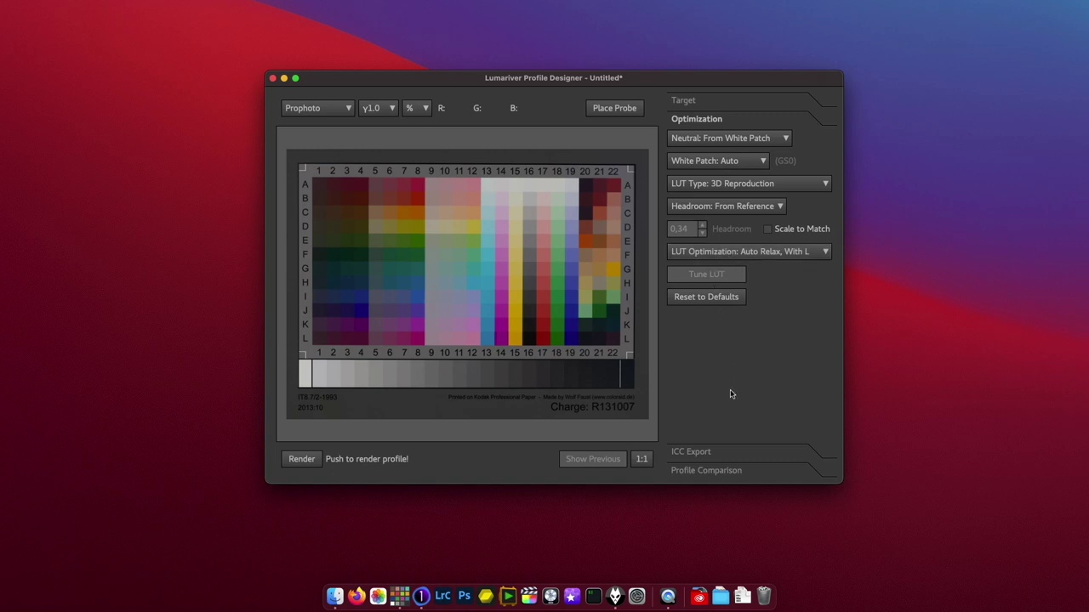
{"action": "left_click", "coordinate": [303, 464]}
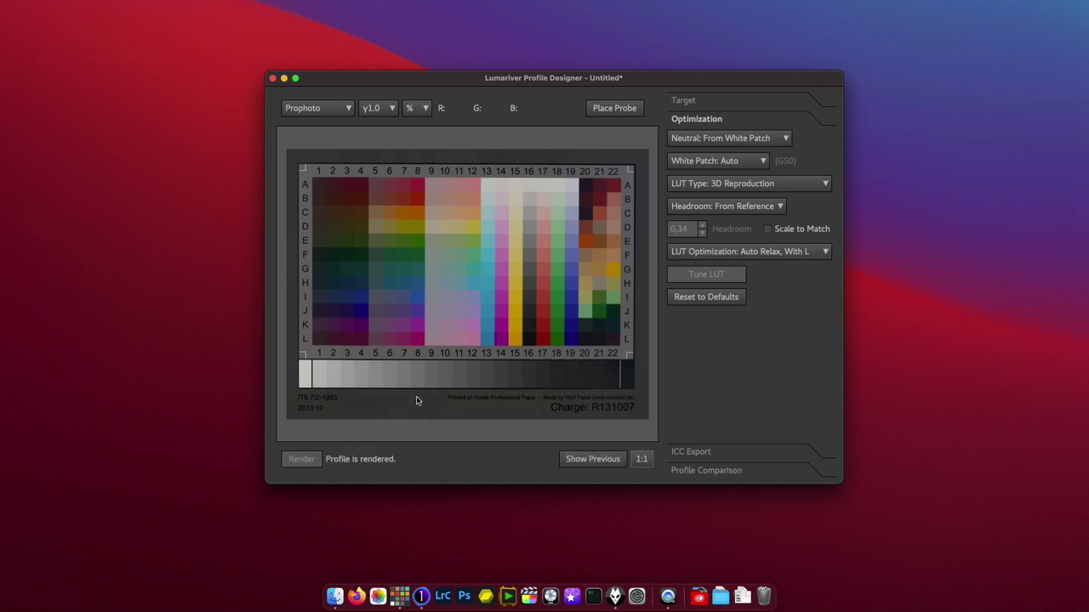
- Export the rendered ICC profile as IT87.icc to the ColorSync Profiles folder
{"action": "left_click", "coordinate": [702, 456]}
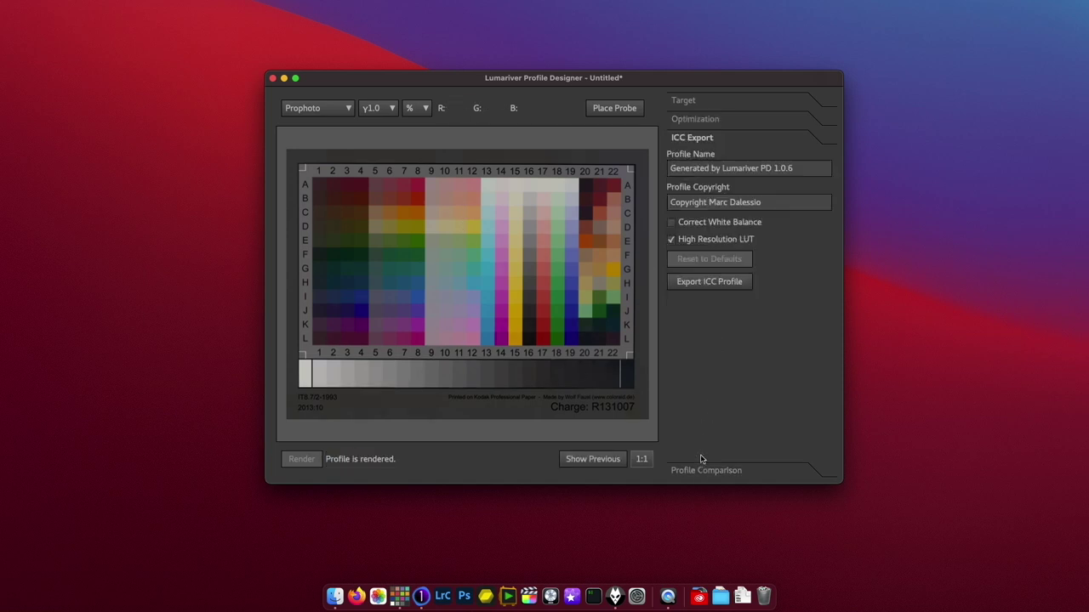
{"action": "left_click", "coordinate": [710, 282]}
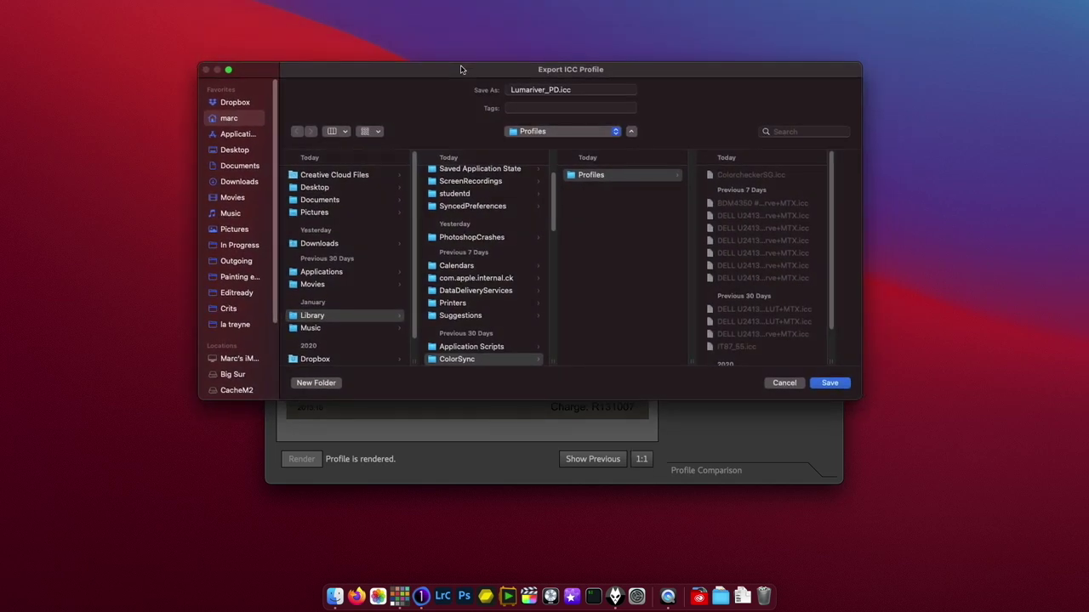
{"action": "left_click", "coordinate": [559, 89]}
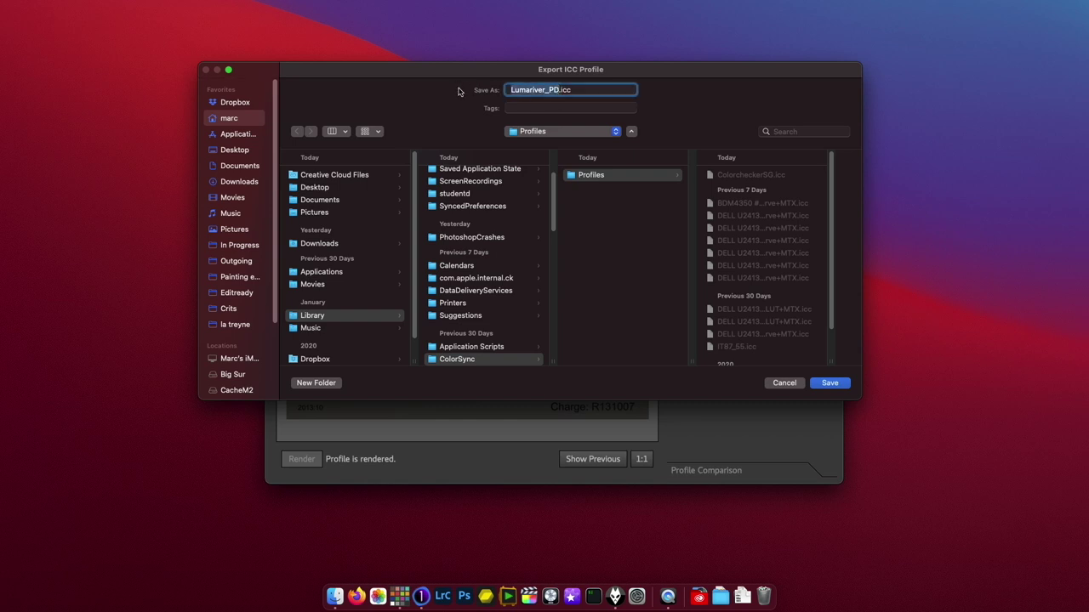
{"action": "type", "text": "IT"}
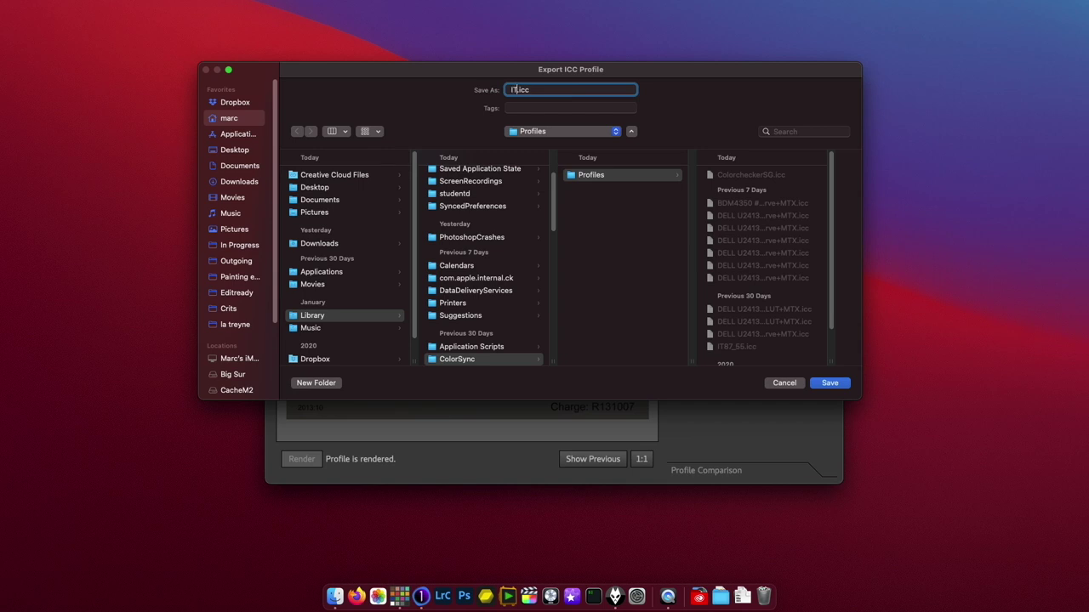
{"action": "type", "text": "87"}
{"action": "left_click", "coordinate": [306, 314]}
{"action": "left_click", "coordinate": [829, 384]}
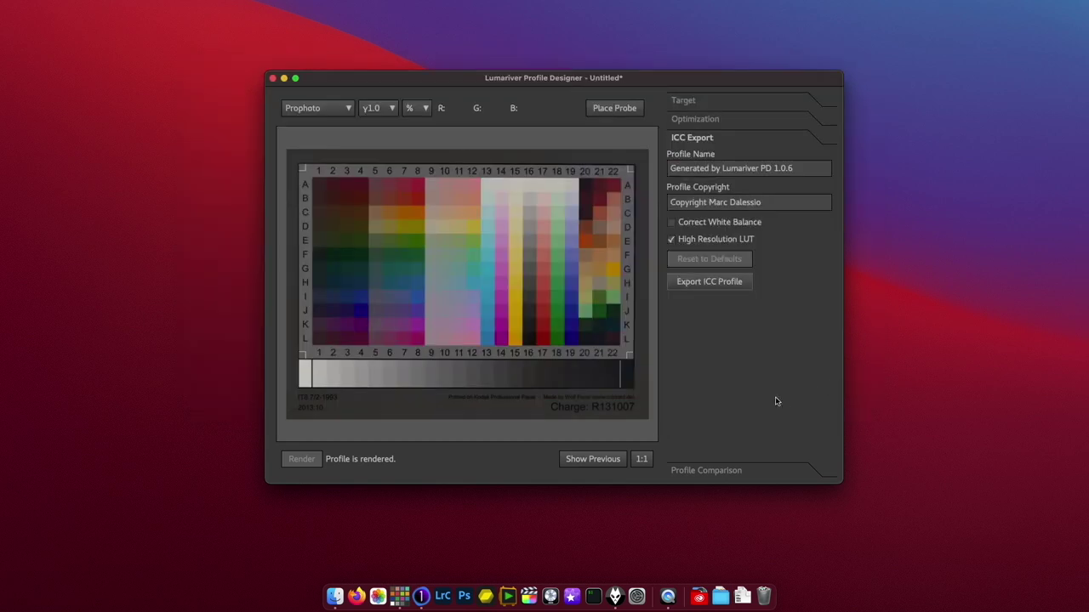
- Load ColorCorrection41.tif as the target image and set the target type to X-Rite ColorChecker SG (pre Nov 2014)
{"action": "left_click", "coordinate": [691, 101]}
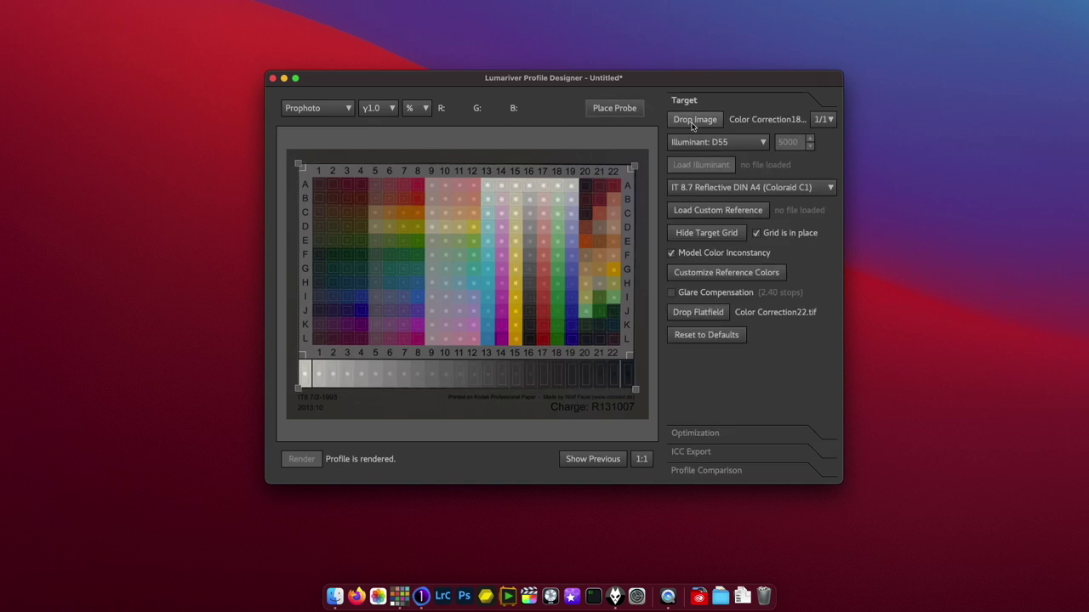
{"action": "left_click", "coordinate": [693, 120]}
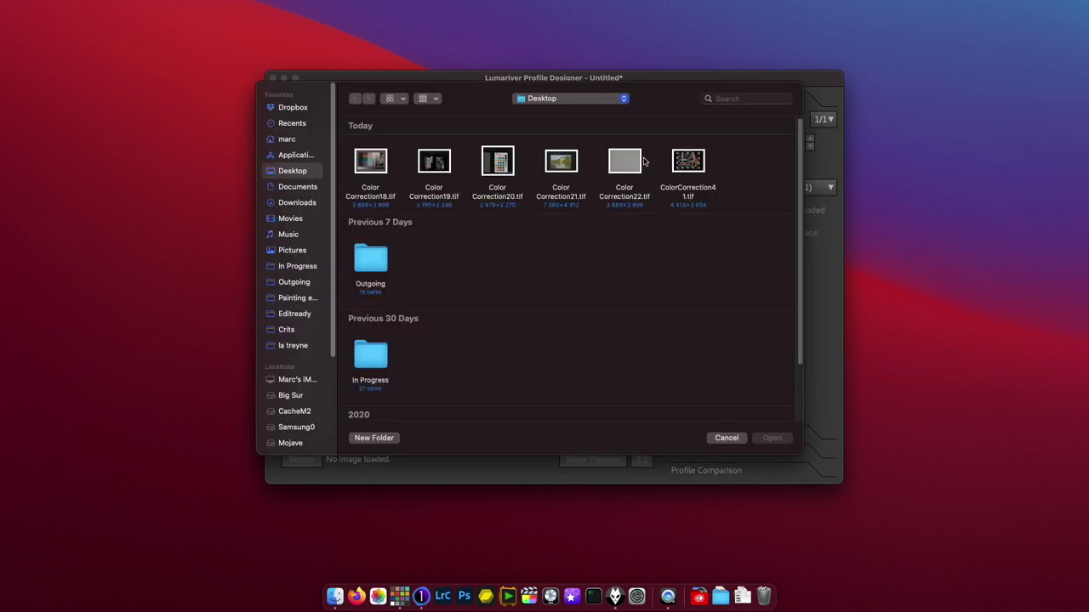
{"action": "left_click", "coordinate": [685, 161]}
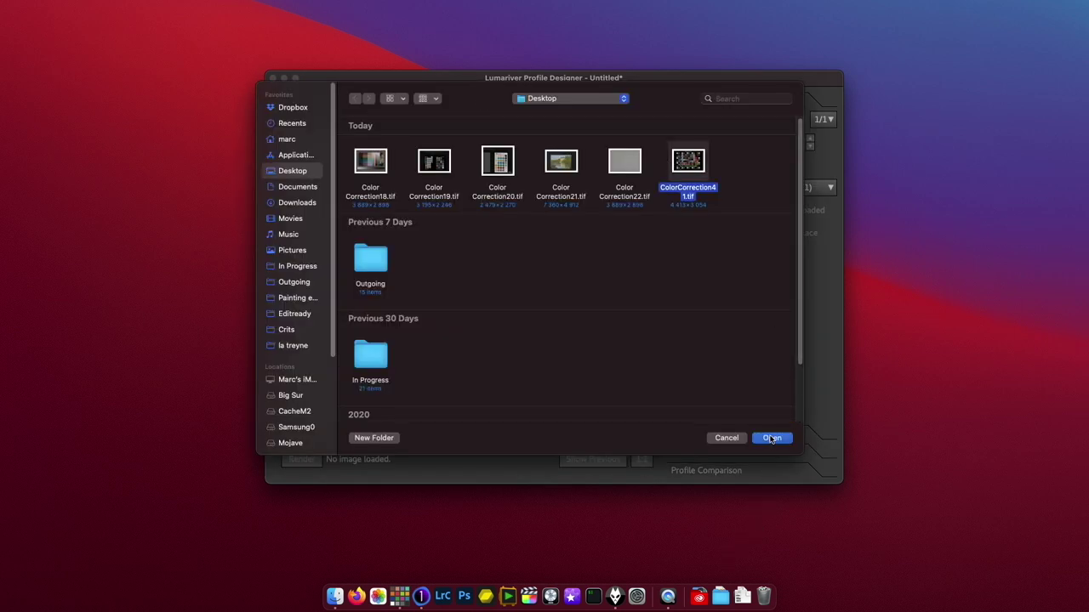
{"action": "left_click", "coordinate": [772, 438]}
{"action": "left_click", "coordinate": [733, 188]}
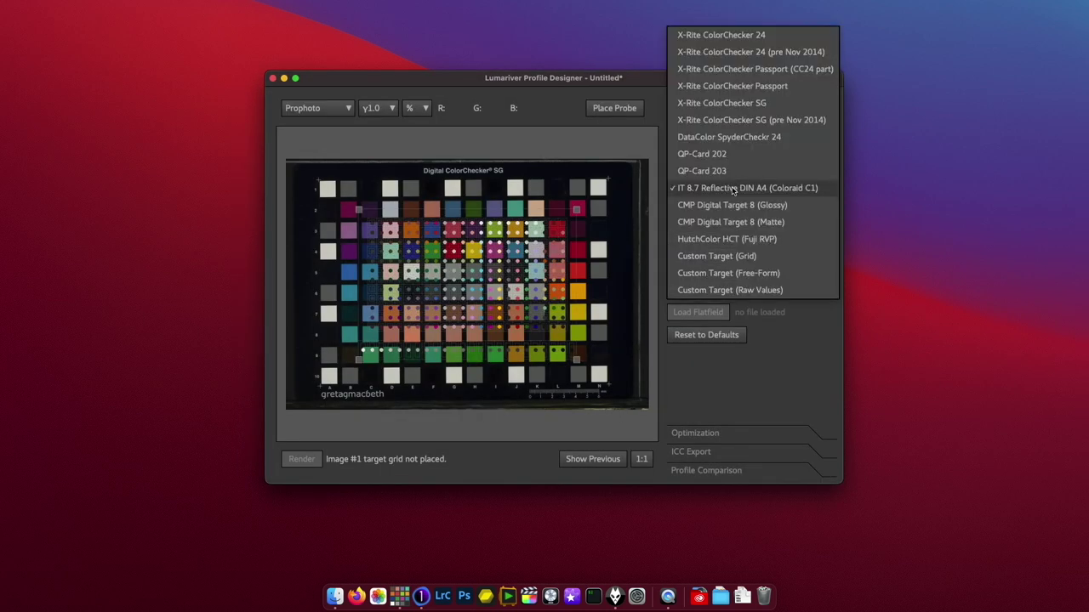
{"action": "left_click", "coordinate": [740, 120]}
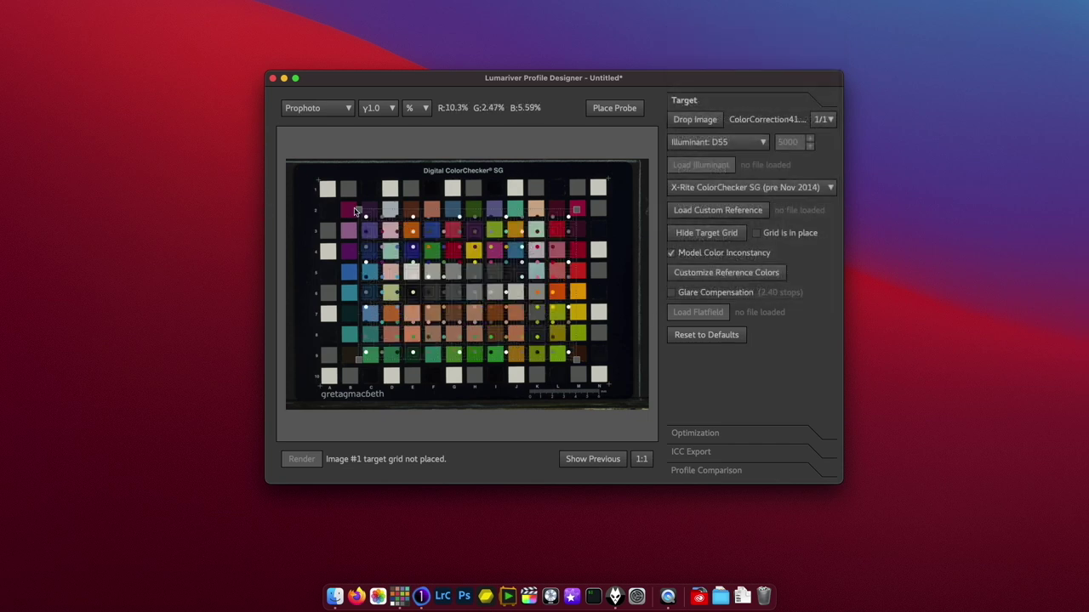
- Align the target grid's four corners with the ColorChecker SG chart's corner marks and mark the grid as in place
{"action": "left_click_drag", "start_coordinate": [358, 210], "coordinate": [314, 177]}
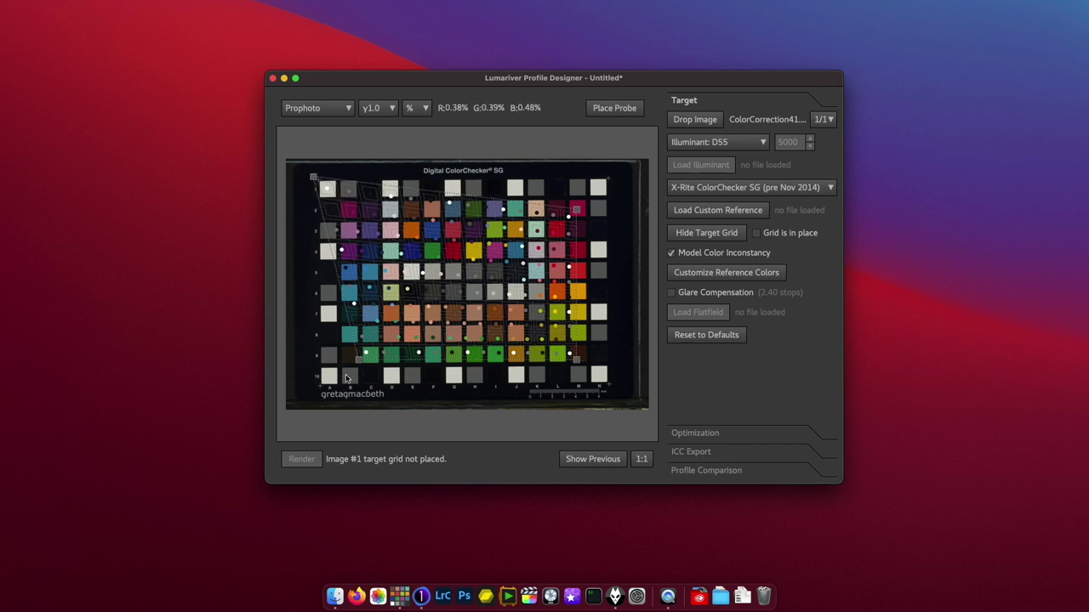
{"action": "left_click_drag", "start_coordinate": [359, 361], "coordinate": [317, 390]}
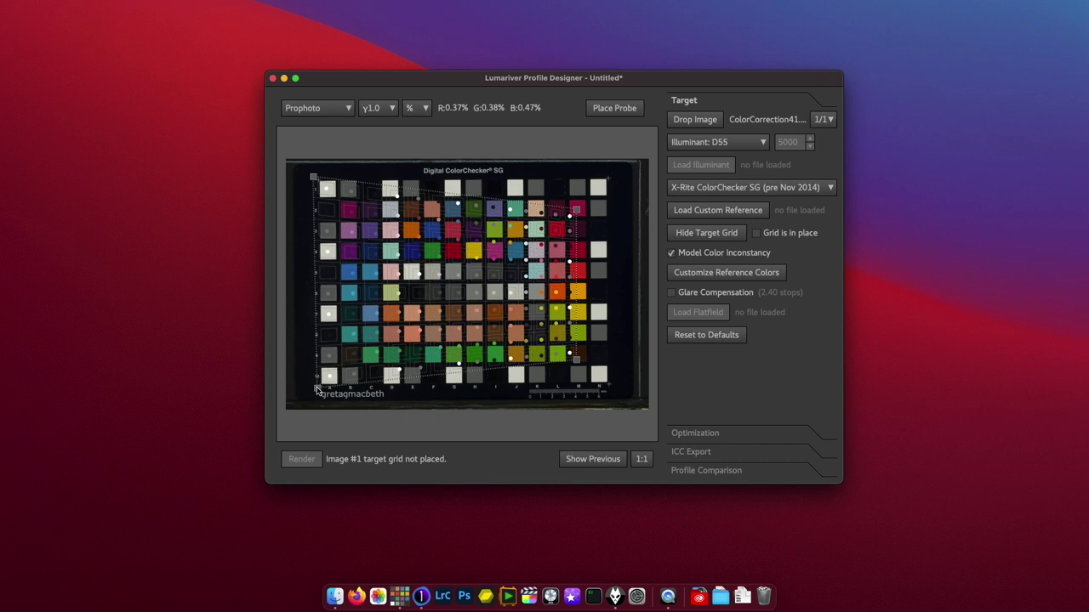
{"action": "left_click_drag", "start_coordinate": [576, 360], "coordinate": [609, 387]}
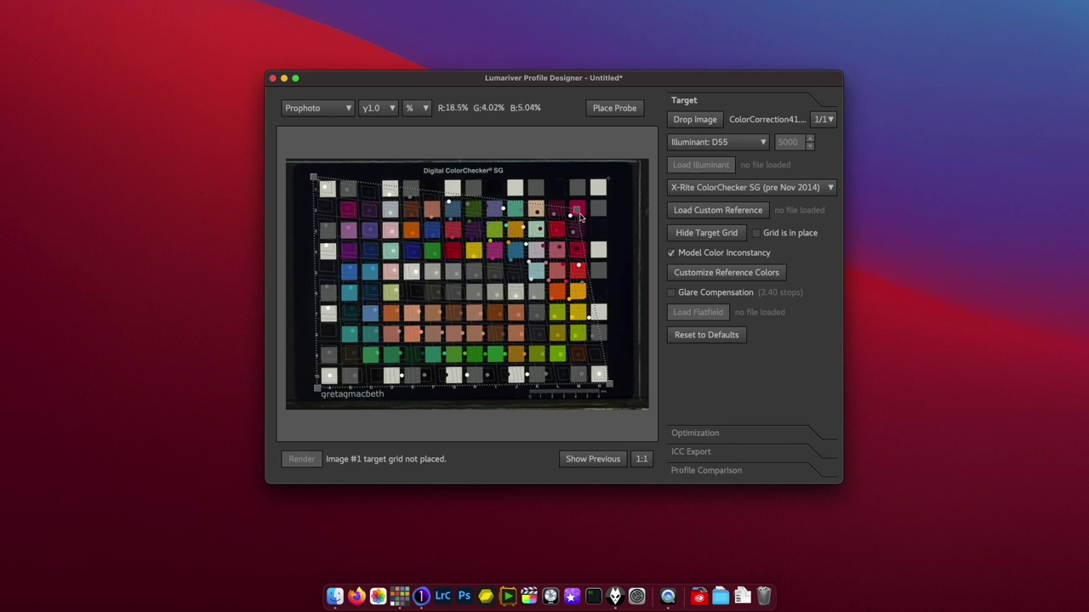
{"action": "left_click_drag", "start_coordinate": [578, 214], "coordinate": [609, 177]}
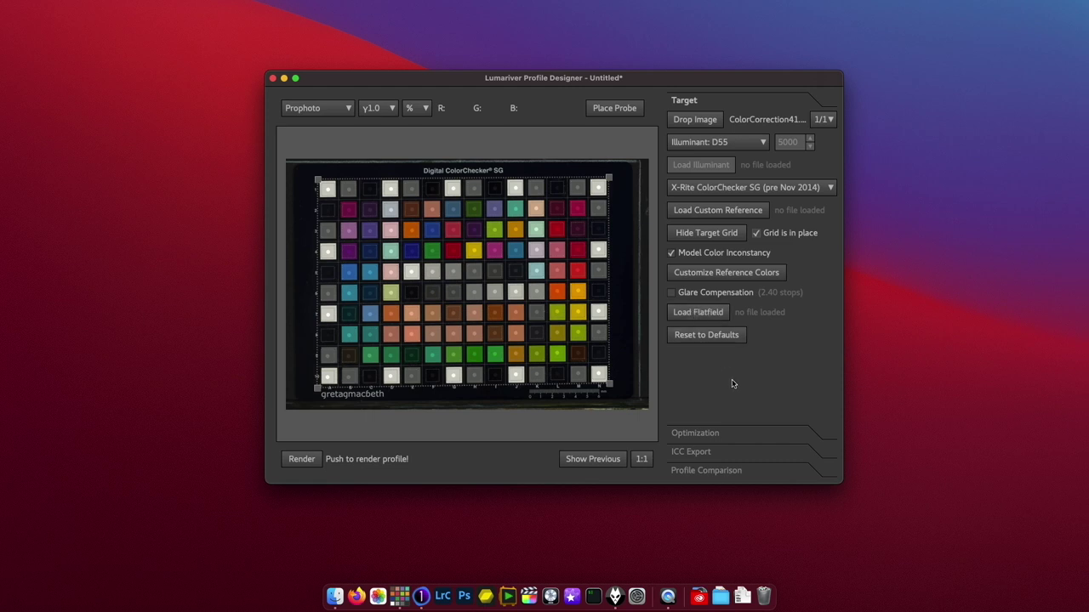
- Check the optimization settings, render the ColorChecker SG profile and export it as ColorcheckerSG.icc to the ColorSync Profiles folder
{"action": "left_click", "coordinate": [714, 434]}
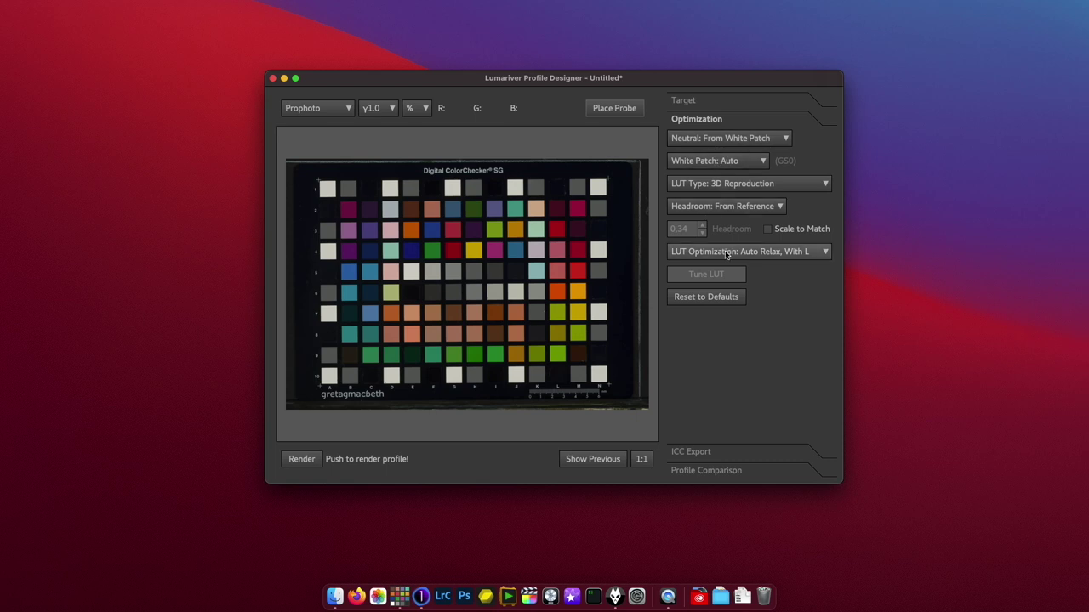
{"action": "left_click", "coordinate": [701, 452]}
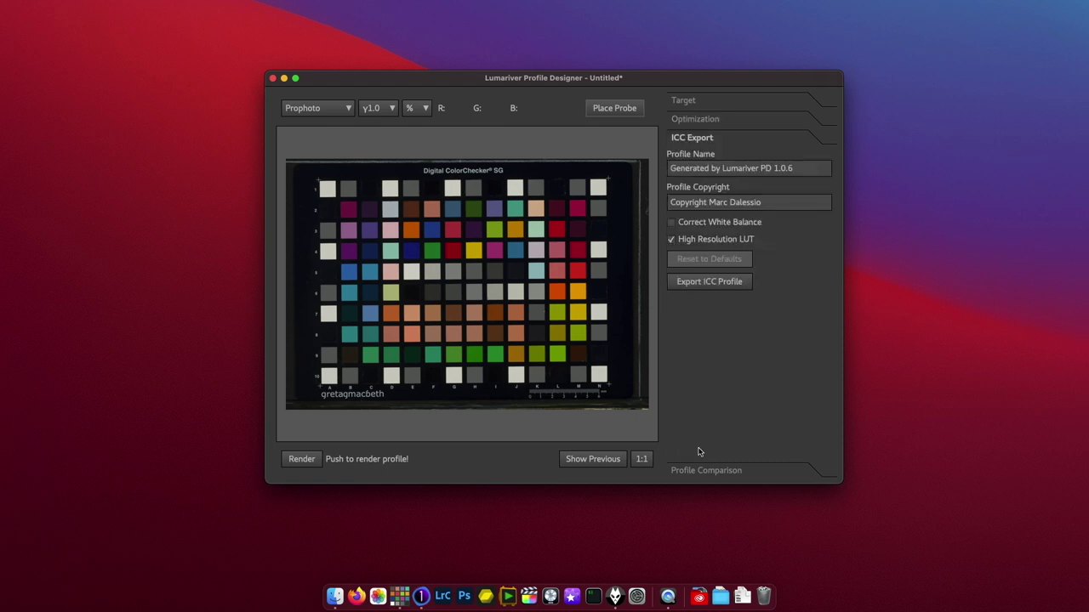
{"action": "left_click", "coordinate": [708, 287]}
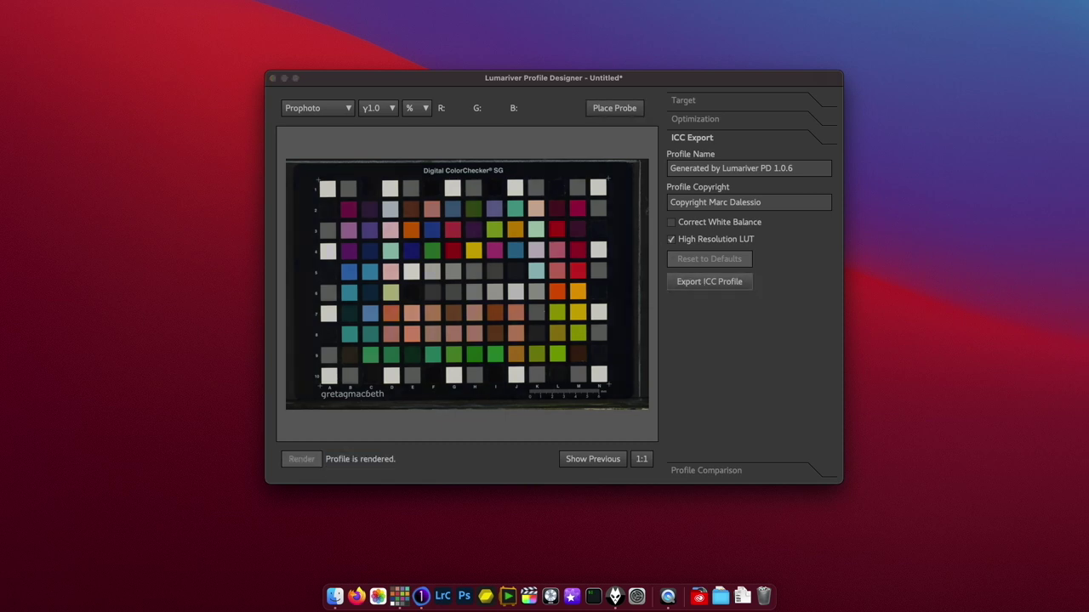
{"action": "type", "text": "Colo"}
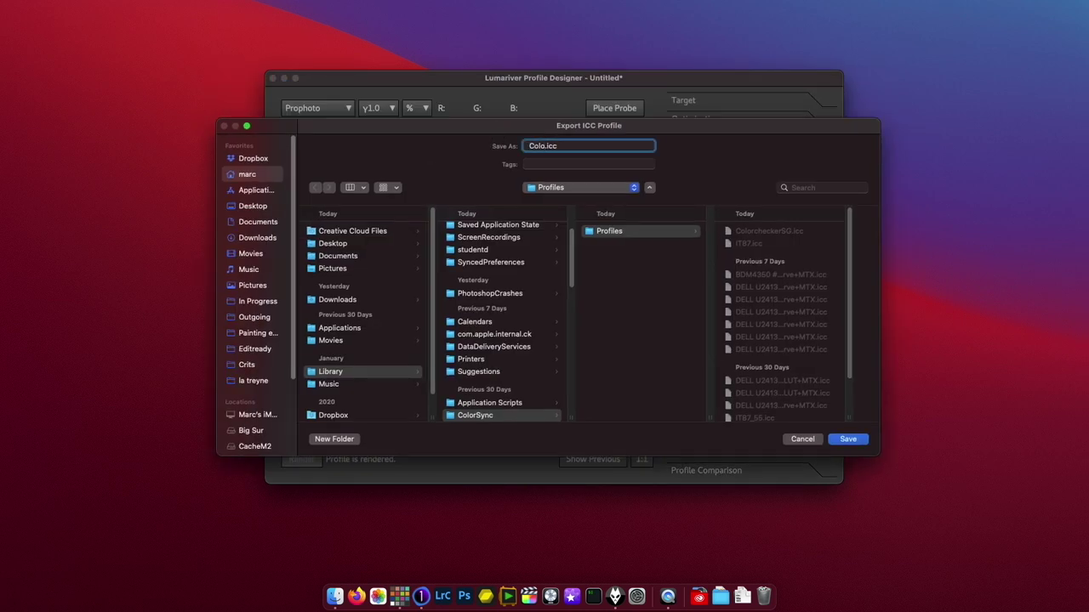
{"action": "type", "text": "rcheckerSG"}
{"action": "left_click", "coordinate": [857, 441]}
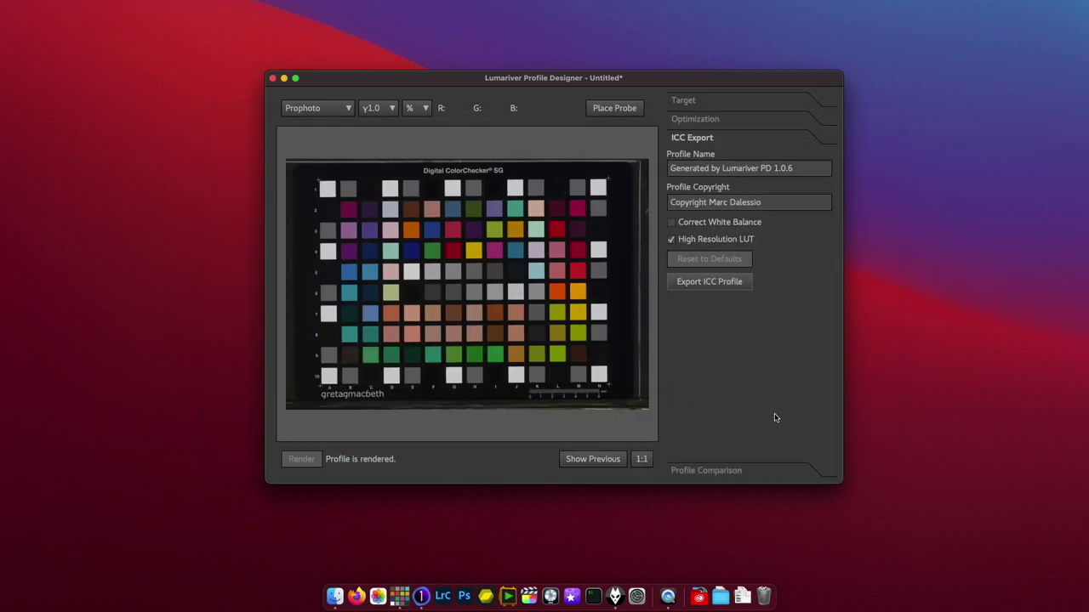
- Load Color Correction19.tif from the Desktop as the target image for another profile
{"action": "left_click", "coordinate": [683, 100]}
{"action": "left_click", "coordinate": [696, 120]}
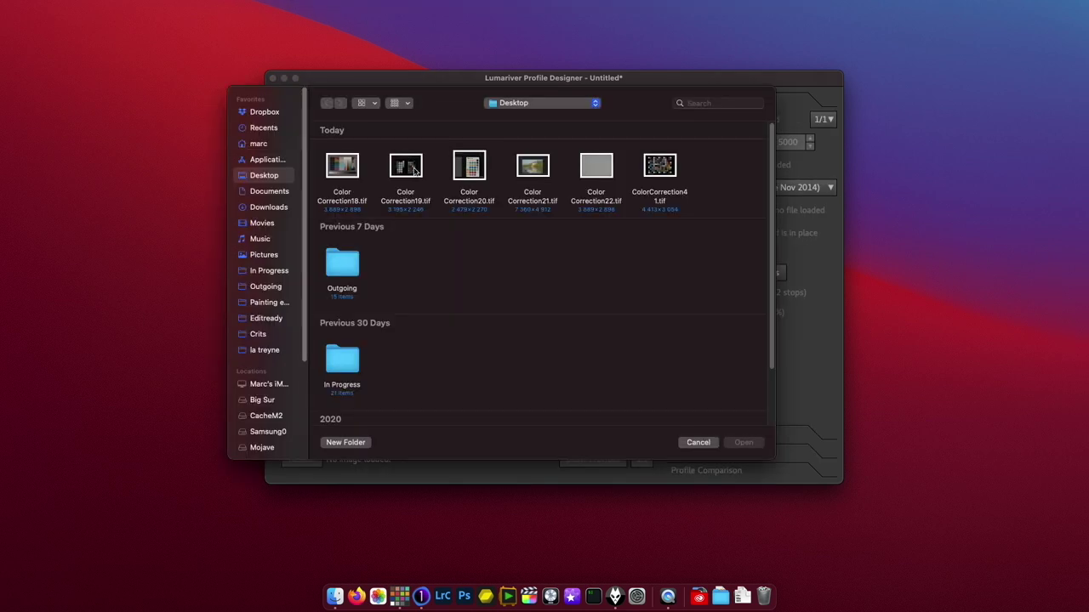
{"action": "left_click", "coordinate": [408, 175]}
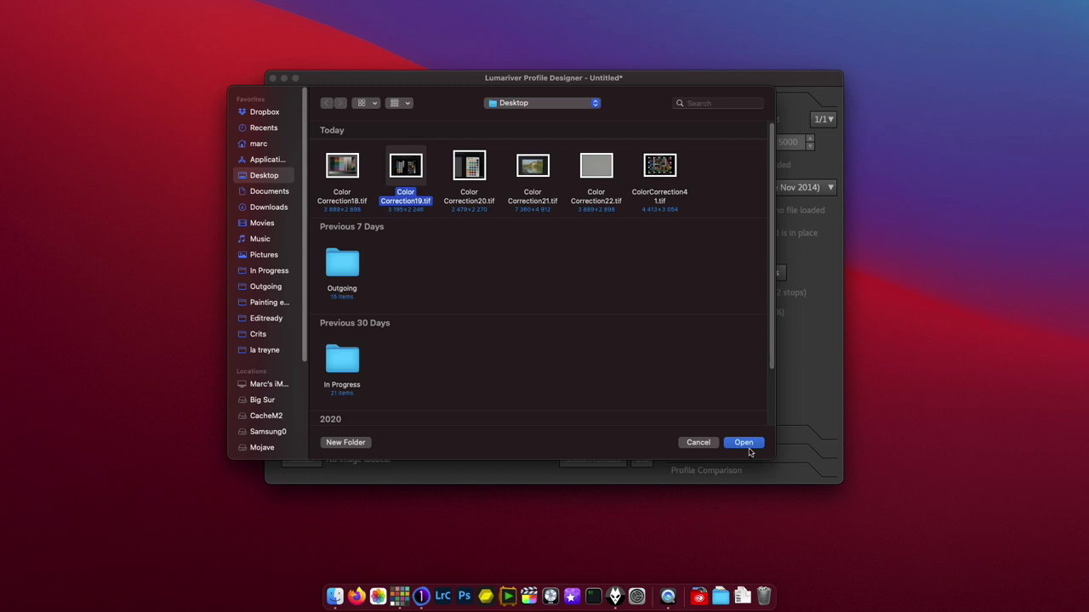
{"action": "left_click", "coordinate": [748, 444]}
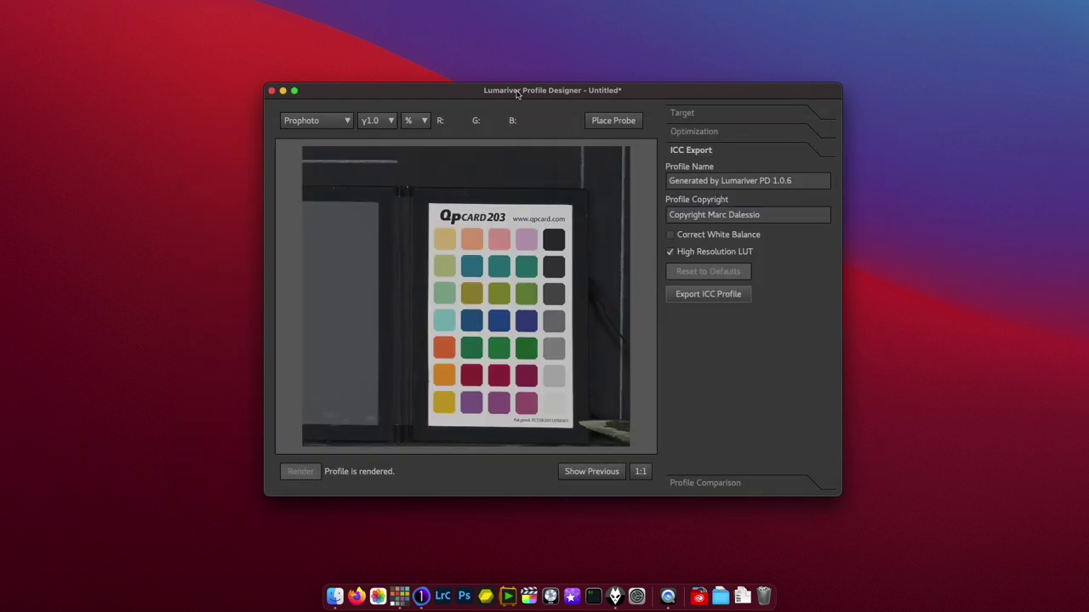
- Quit Lumariver Profile Designer without saving the project, switch to Capture One and select the painting shot MAD_6636.NEF
{"action": "key", "text": "super+q"}
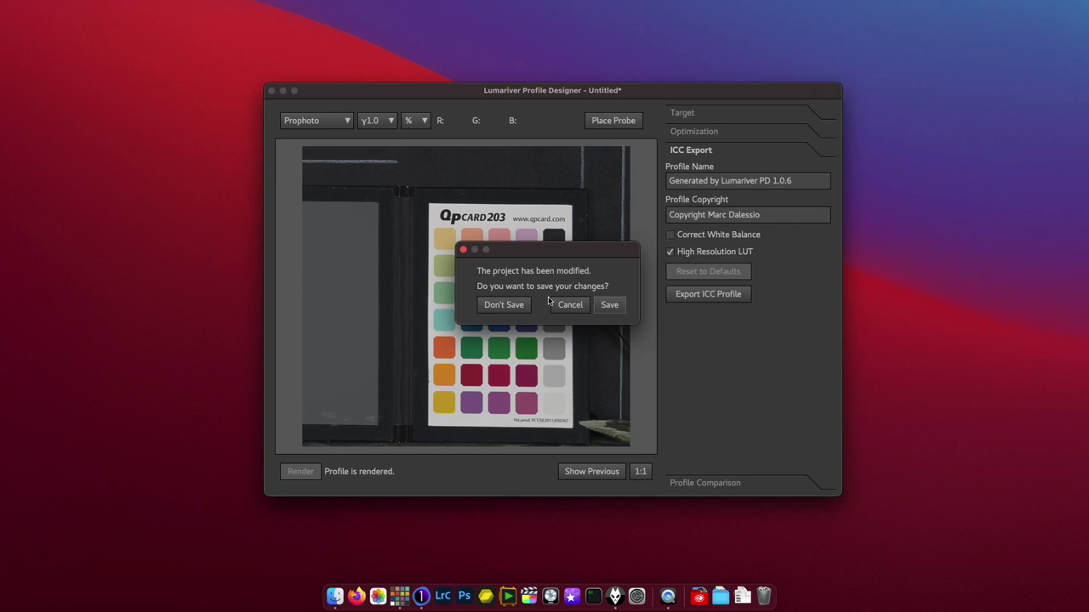
{"action": "left_click", "coordinate": [504, 304]}
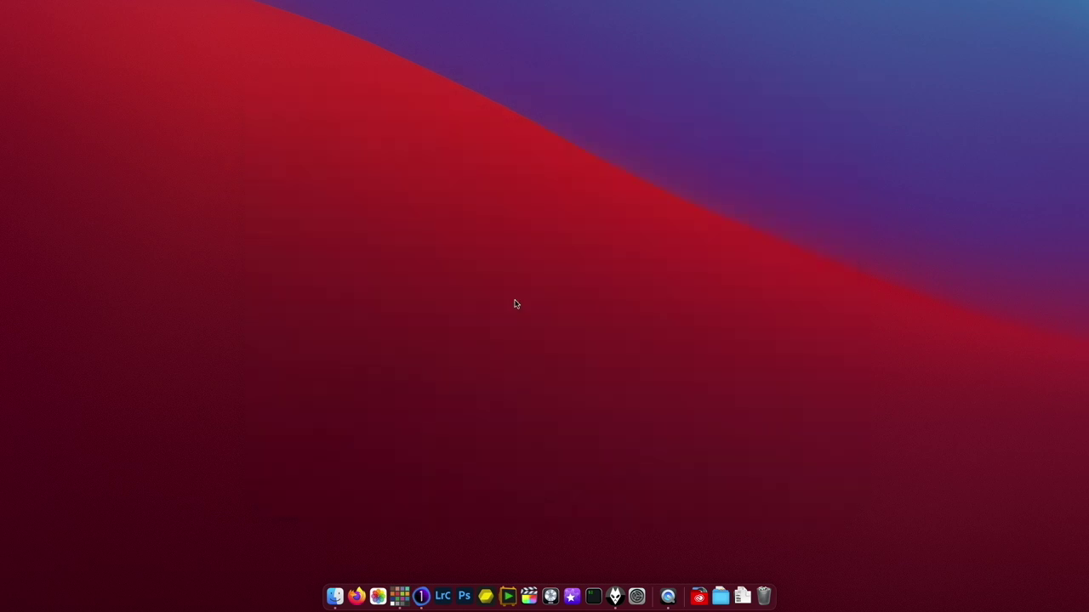
{"action": "left_click", "coordinate": [420, 587]}
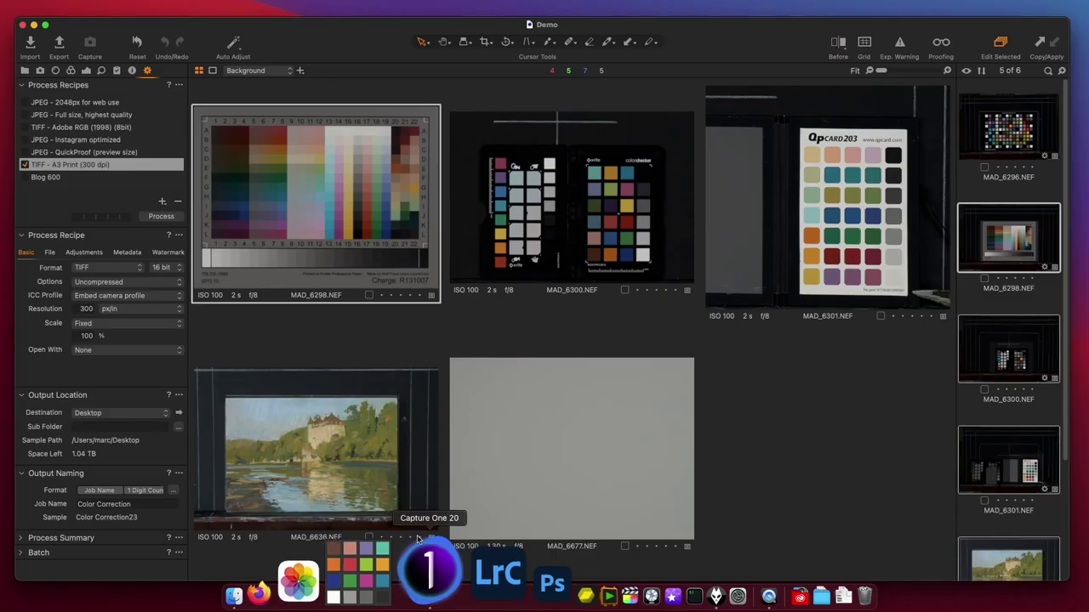
{"action": "key", "text": "super+q"}
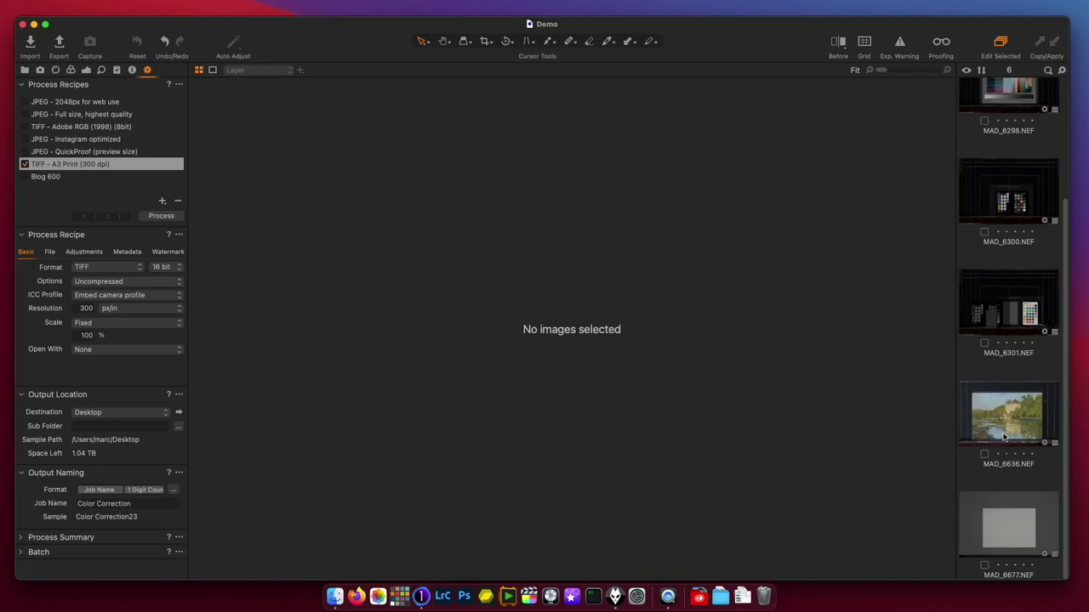
{"action": "left_click", "coordinate": [1008, 415]}
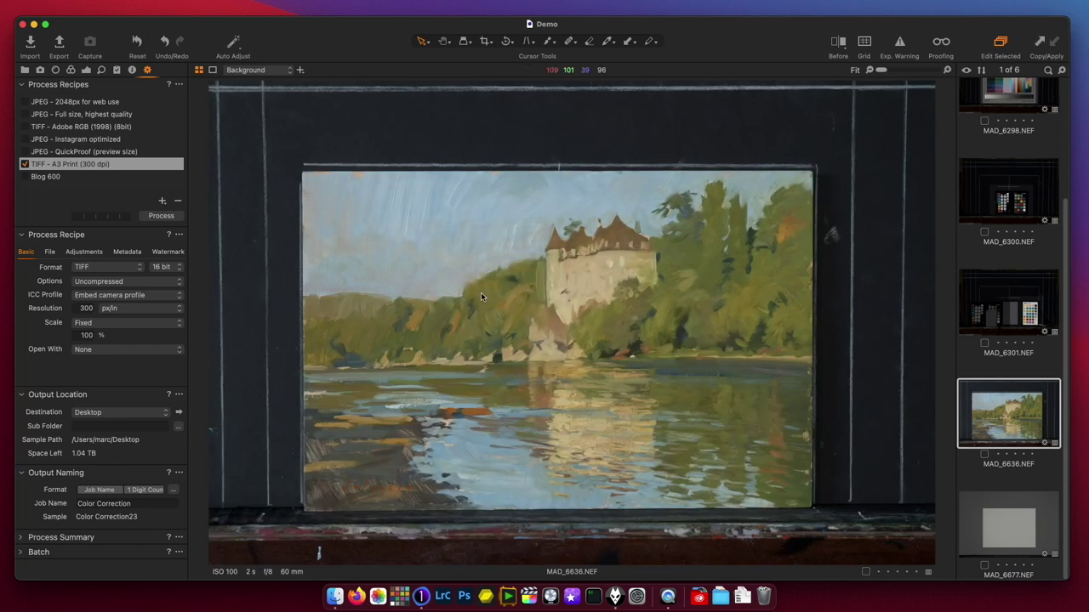
- Set the painting's ICC profile in Base Characteristics to the custom IT87 profile and show the color adjustment tools
{"action": "left_click", "coordinate": [86, 70]}
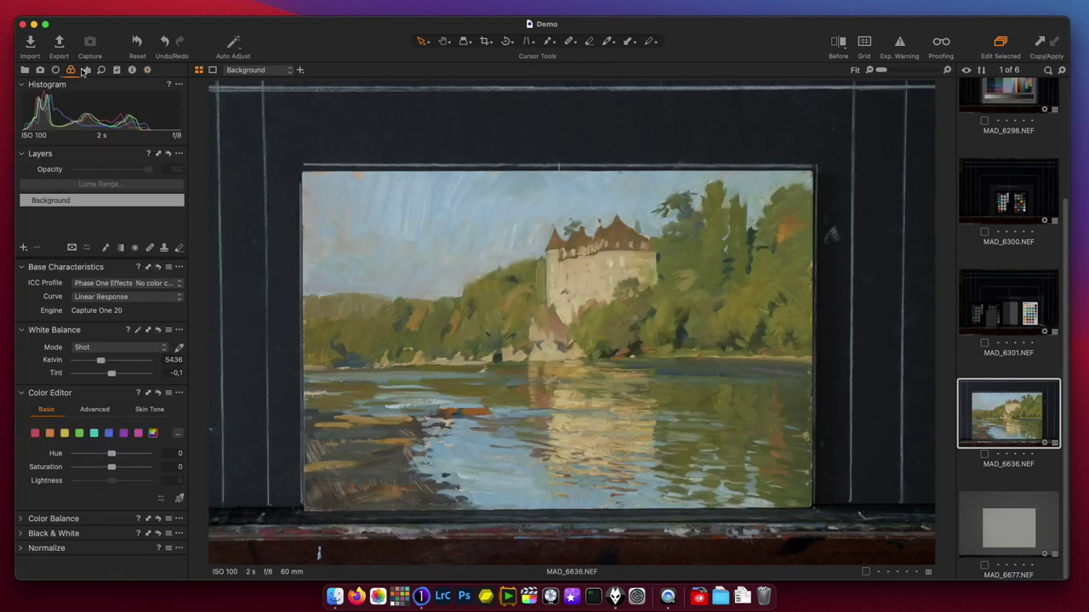
{"action": "left_click", "coordinate": [114, 283]}
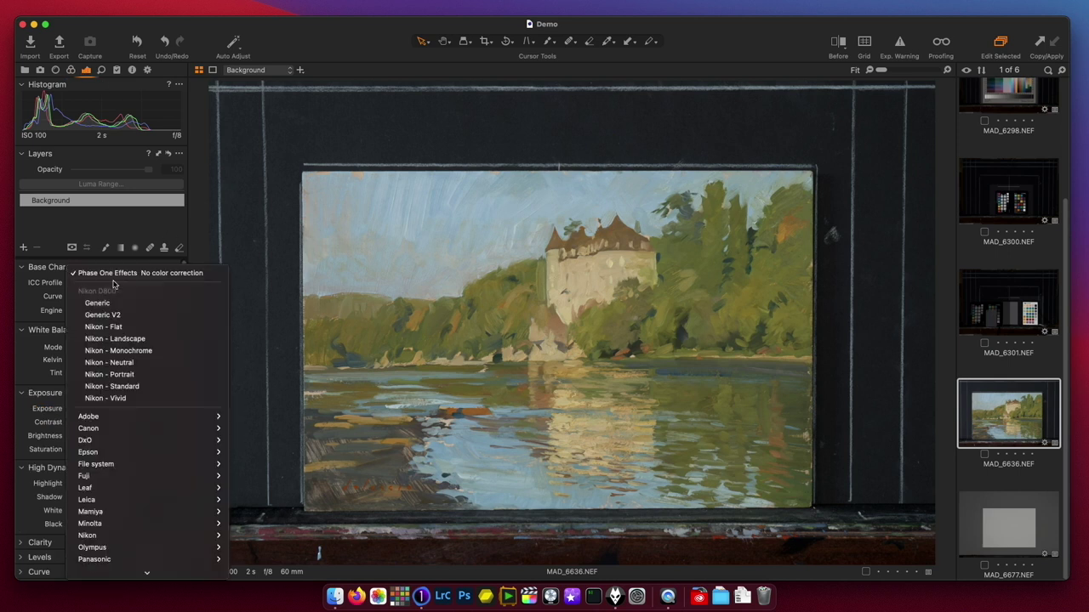
{"action": "left_click", "coordinate": [119, 274]}
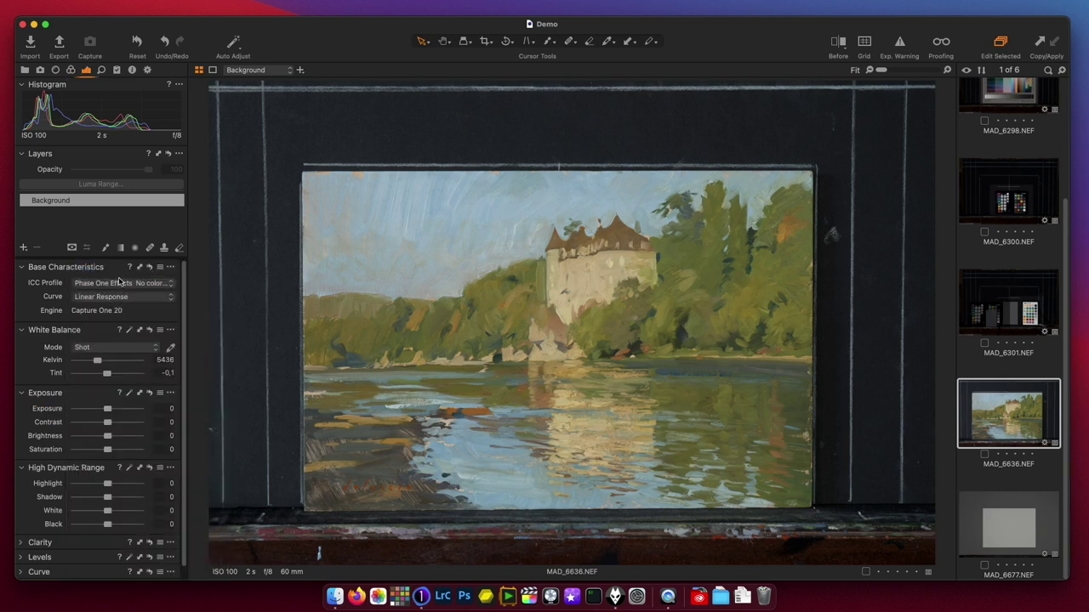
{"action": "left_click", "coordinate": [121, 282]}
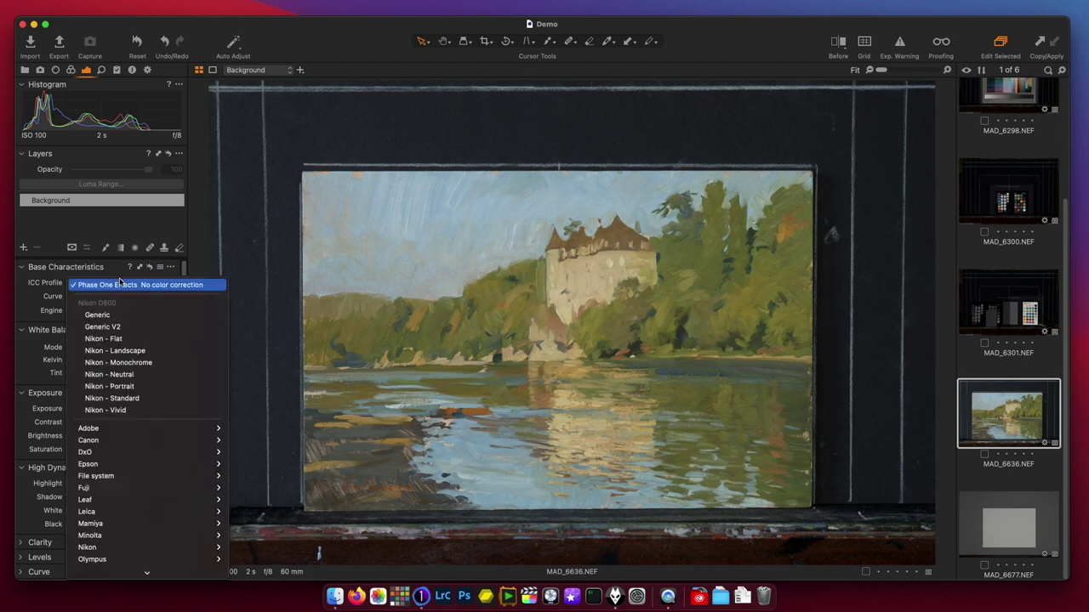
{"action": "mouse_move", "coordinate": [160, 568]}
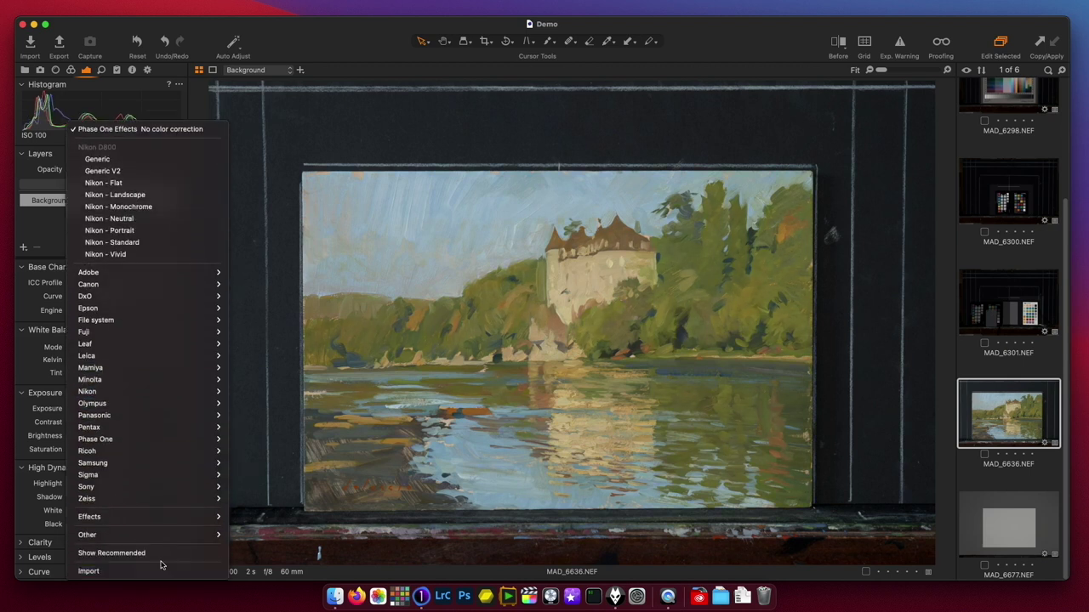
{"action": "mouse_move", "coordinate": [133, 535]}
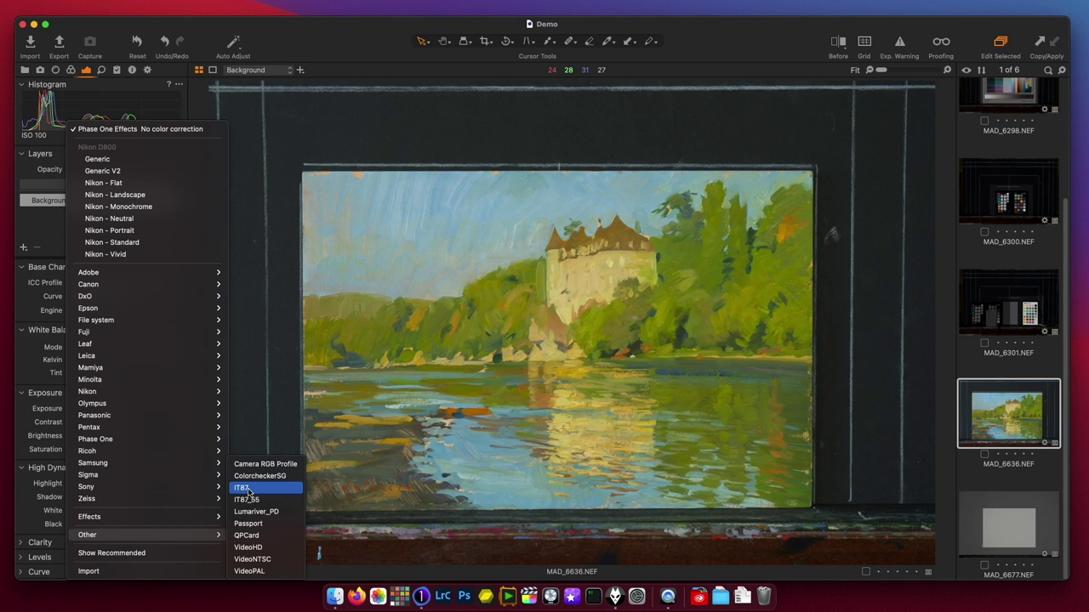
{"action": "left_click", "coordinate": [247, 490]}
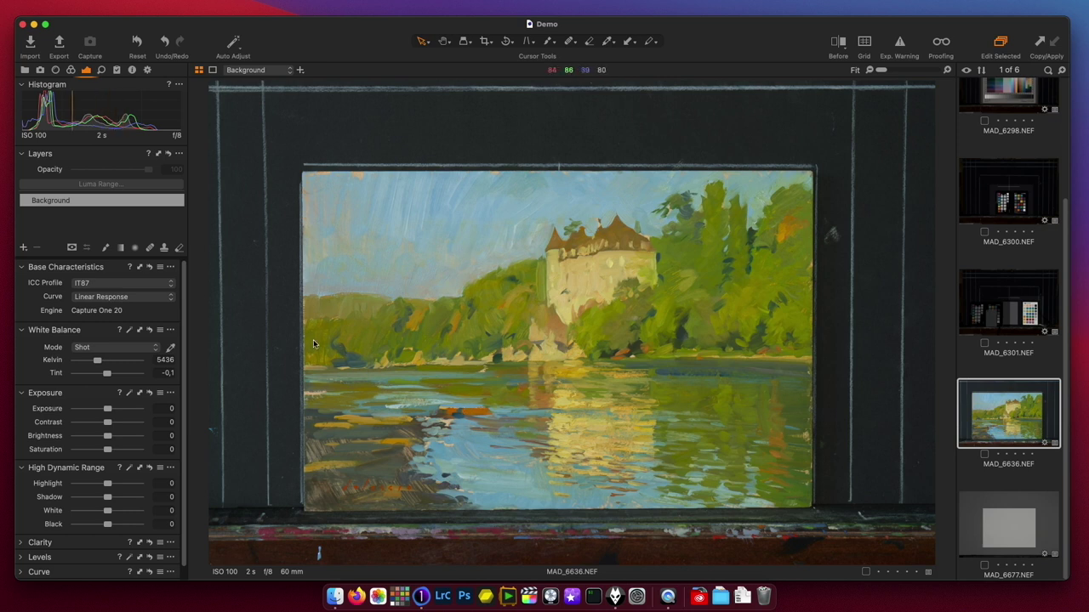
{"action": "left_click", "coordinate": [71, 71]}
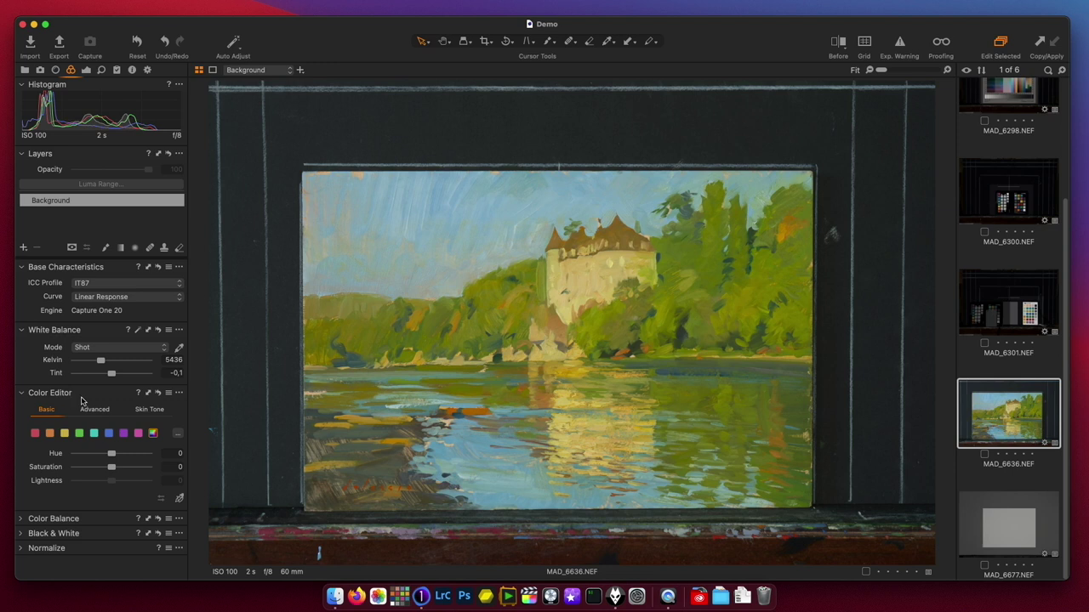
- Sample the painting's sky blue in the advanced Color Editor and set its hue shift to 5
{"action": "left_click", "coordinate": [95, 411]}
{"action": "scroll", "coordinate": [130, 448], "scroll_direction": "down", "scroll_amount": 3}
{"action": "scroll", "coordinate": [131, 449], "scroll_direction": "down", "scroll_amount": 3}
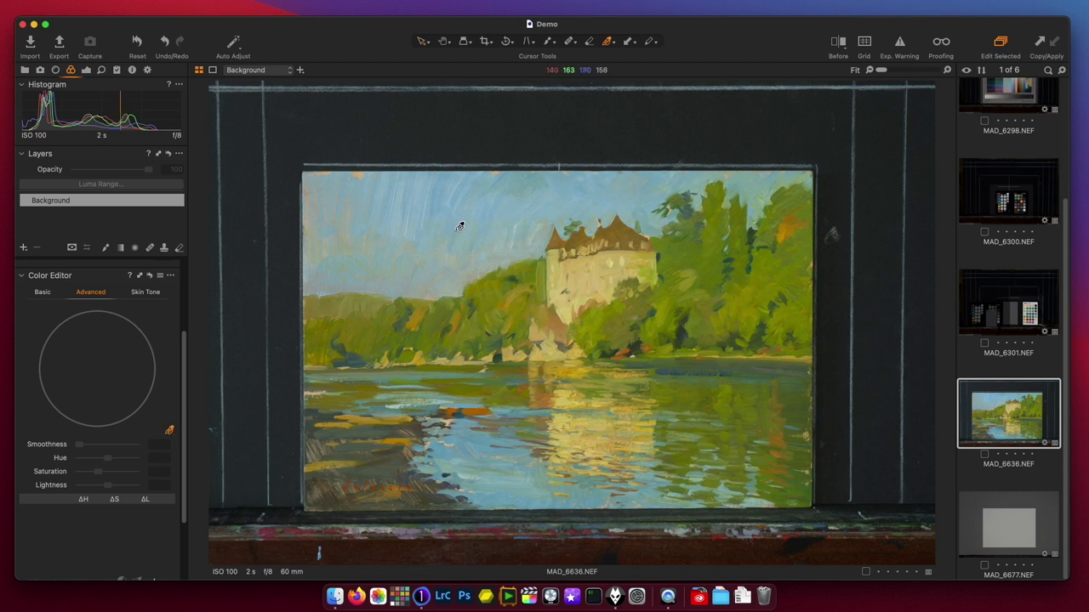
{"action": "left_click", "coordinate": [459, 227]}
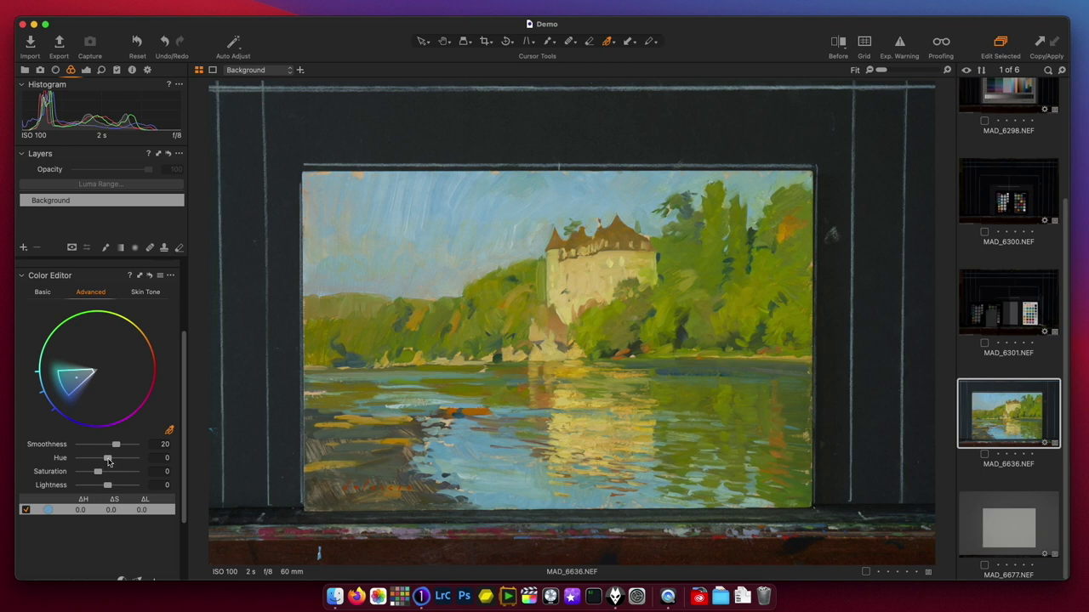
{"action": "mouse_move", "coordinate": [108, 461]}
{"action": "left_mouse_down"}
{"action": "mouse_move", "coordinate": [165, 460]}
{"action": "mouse_move", "coordinate": [78, 459]}
{"action": "mouse_move", "coordinate": [115, 461]}
{"action": "left_mouse_up"}
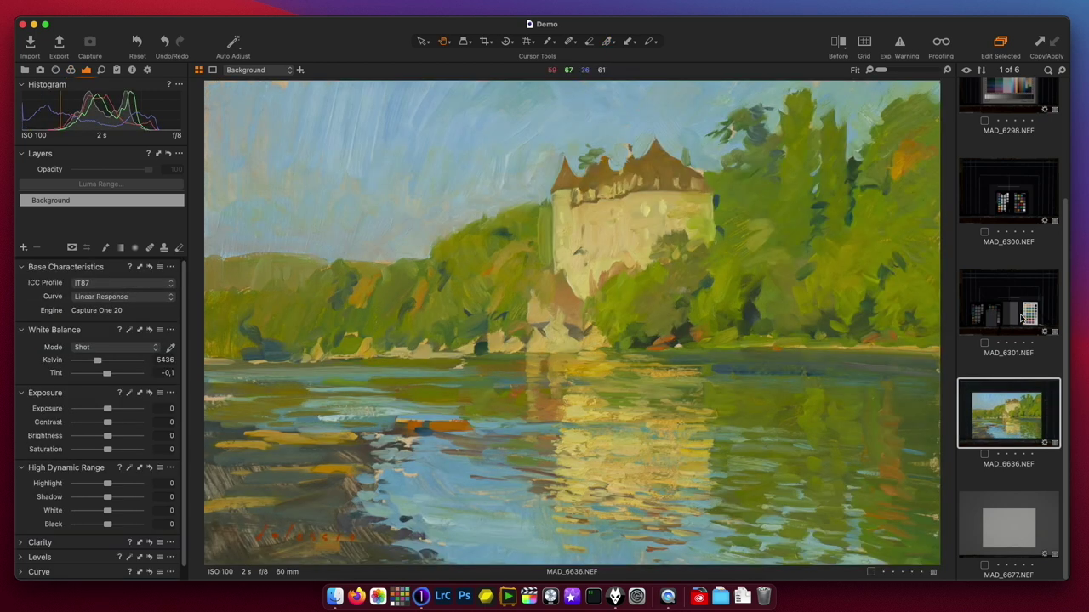
- Select the color chart shot MAD_6301.NEF and set its white balance by sampling the large gray card beside the QPcard 203
{"action": "left_click", "coordinate": [1023, 317]}
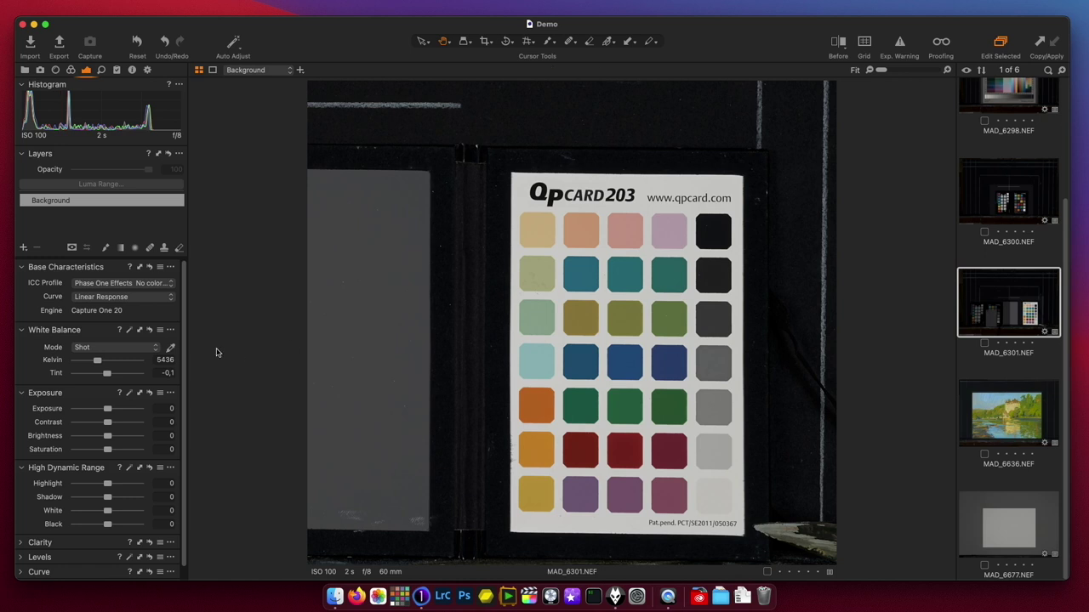
{"action": "left_click", "coordinate": [172, 348]}
{"action": "left_click", "coordinate": [373, 356]}
{"action": "left_click", "coordinate": [361, 349]}
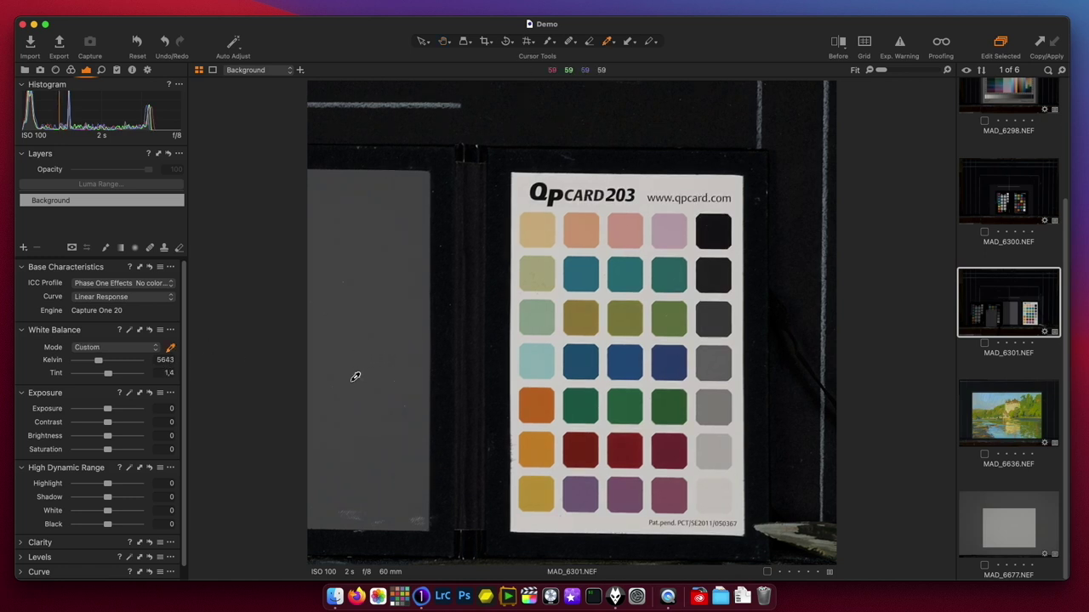
{"action": "left_click", "coordinate": [356, 334]}
- Copy the adjustments from MAD_6301, leave out the camera profile, and apply only the white balance to the painting shot MAD_6636.NEF
{"action": "key", "text": "super+shift+c"}
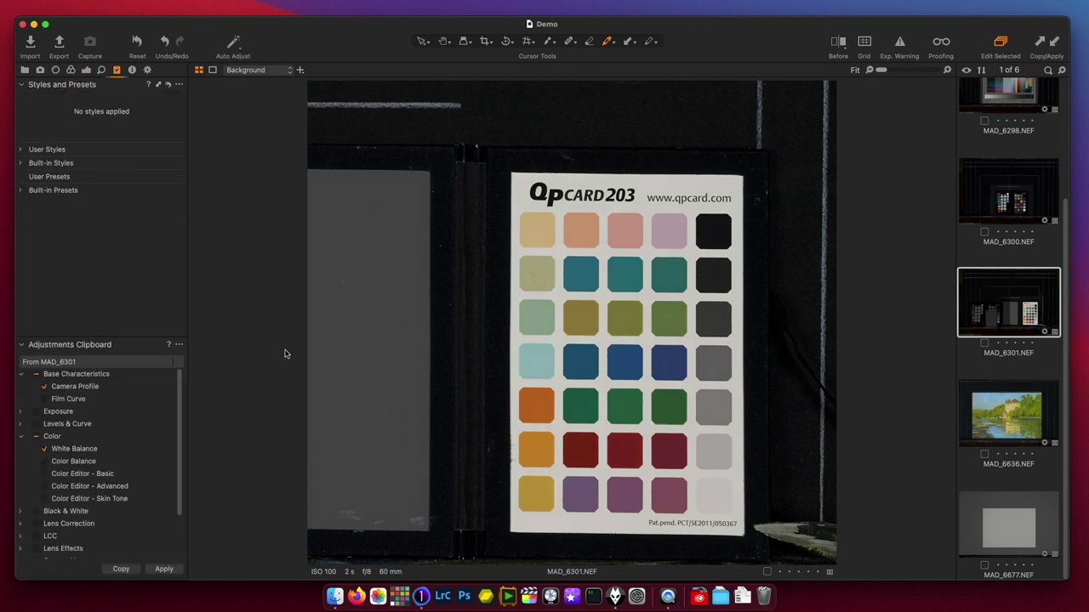
{"action": "left_click", "coordinate": [43, 388]}
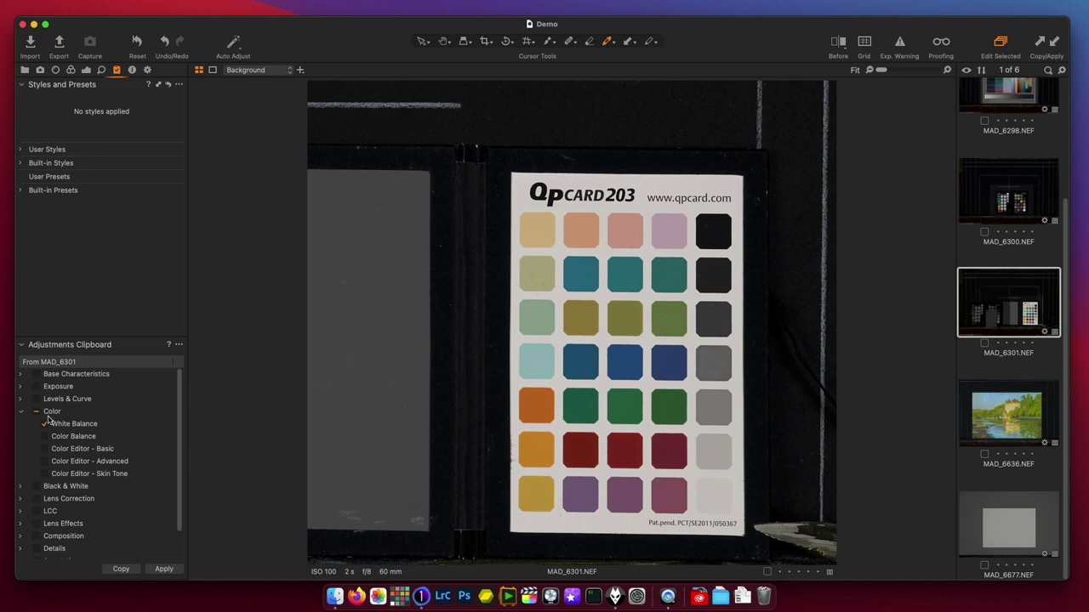
{"action": "scroll", "coordinate": [80, 490], "scroll_direction": "down", "scroll_amount": 2}
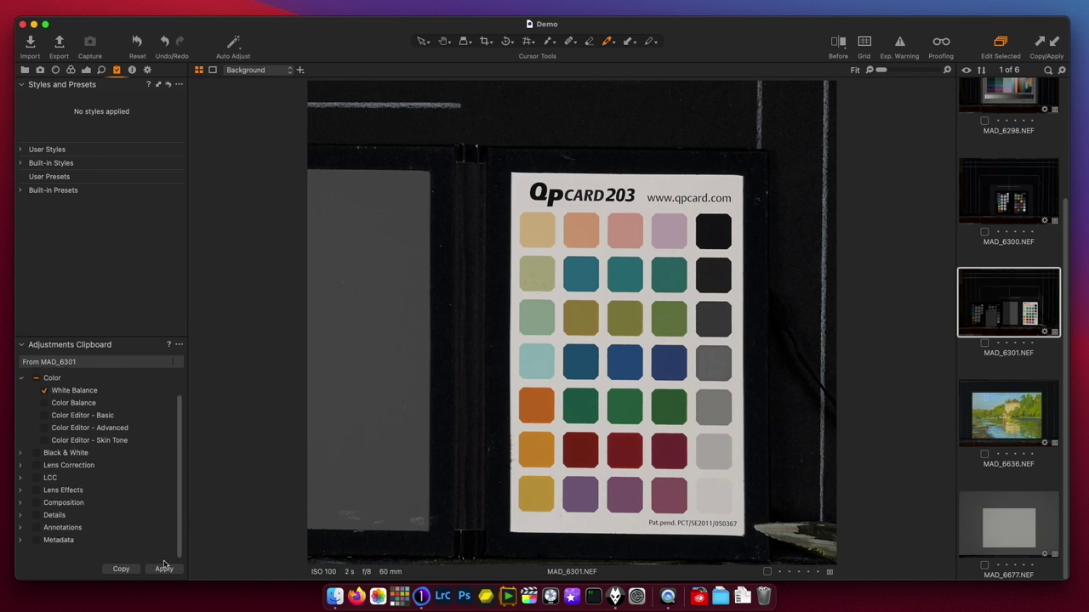
{"action": "left_click", "coordinate": [976, 419]}
{"action": "left_click", "coordinate": [164, 569]}
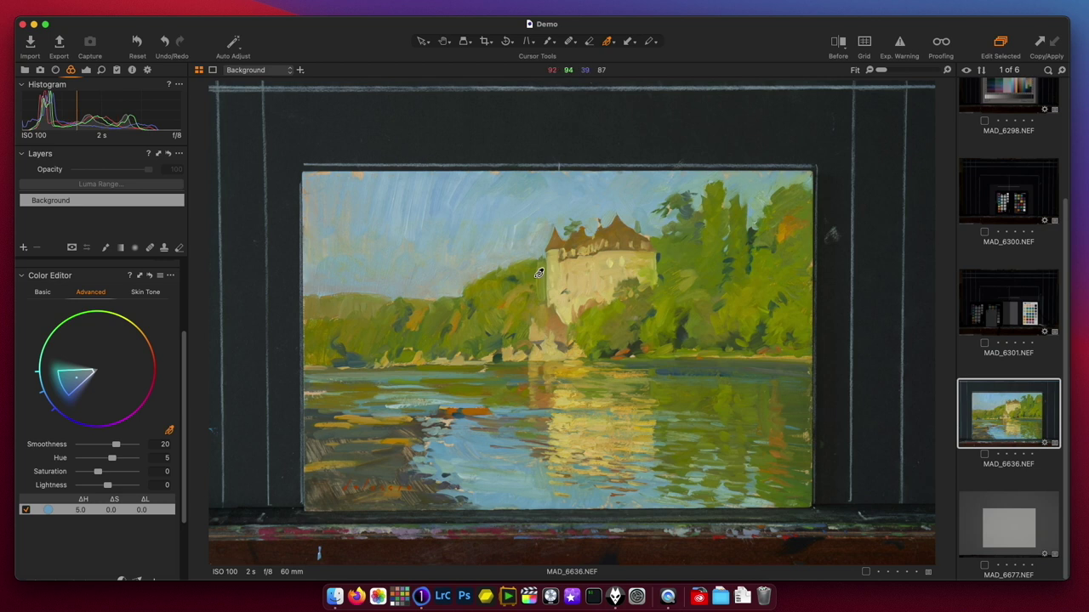
- Trim the crop of the painting shot to about 24.5 × 14.9 in, leaving a margin above and below the canvas
{"action": "left_click", "coordinate": [485, 40]}
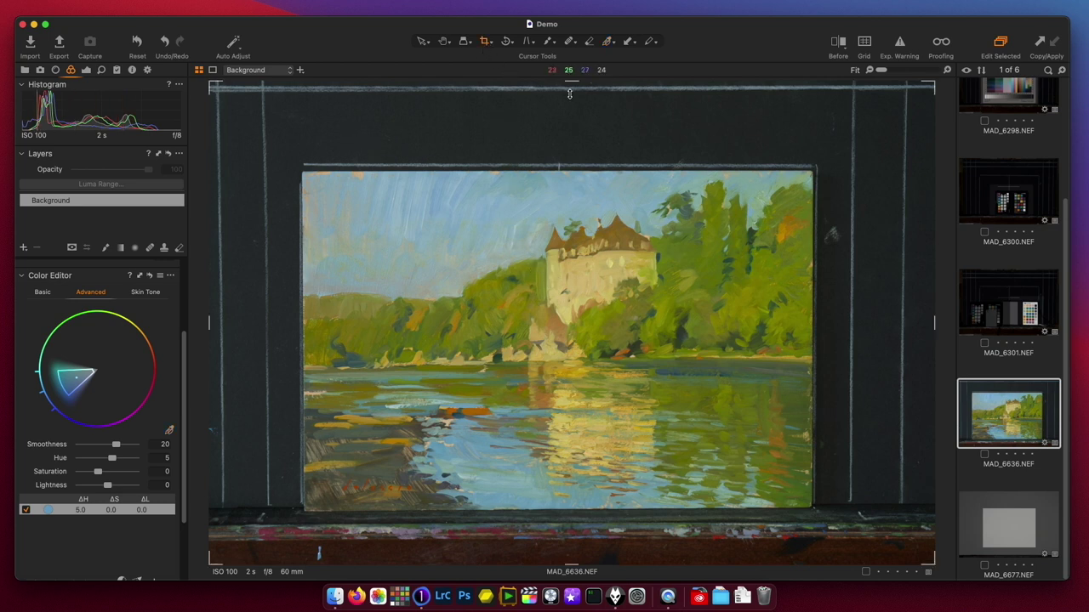
{"action": "left_click_drag", "start_coordinate": [572, 83], "coordinate": [566, 163]}
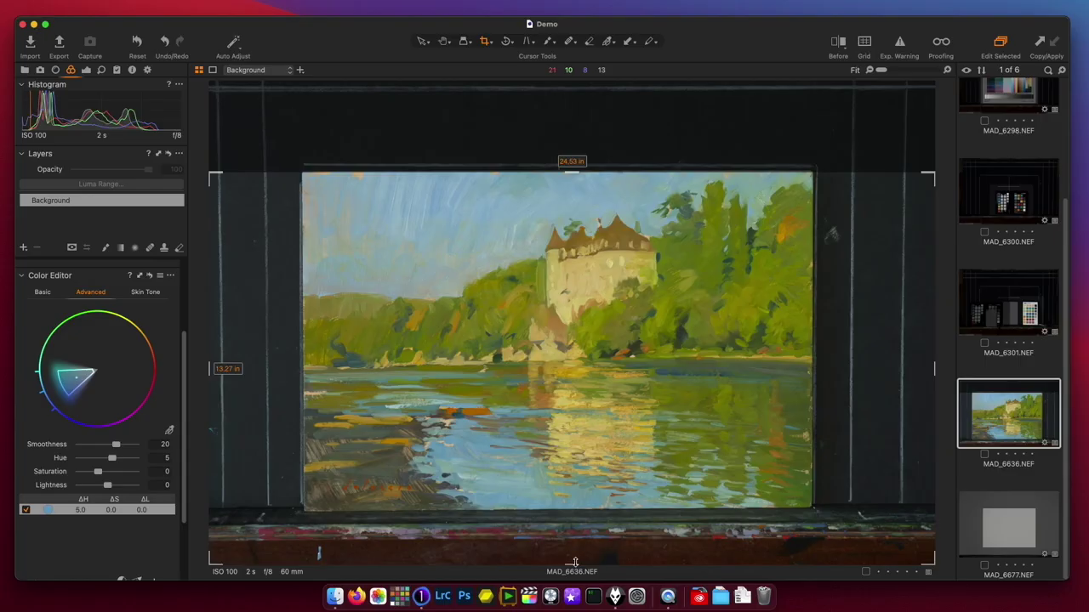
{"action": "left_click_drag", "start_coordinate": [570, 514], "coordinate": [571, 510]}
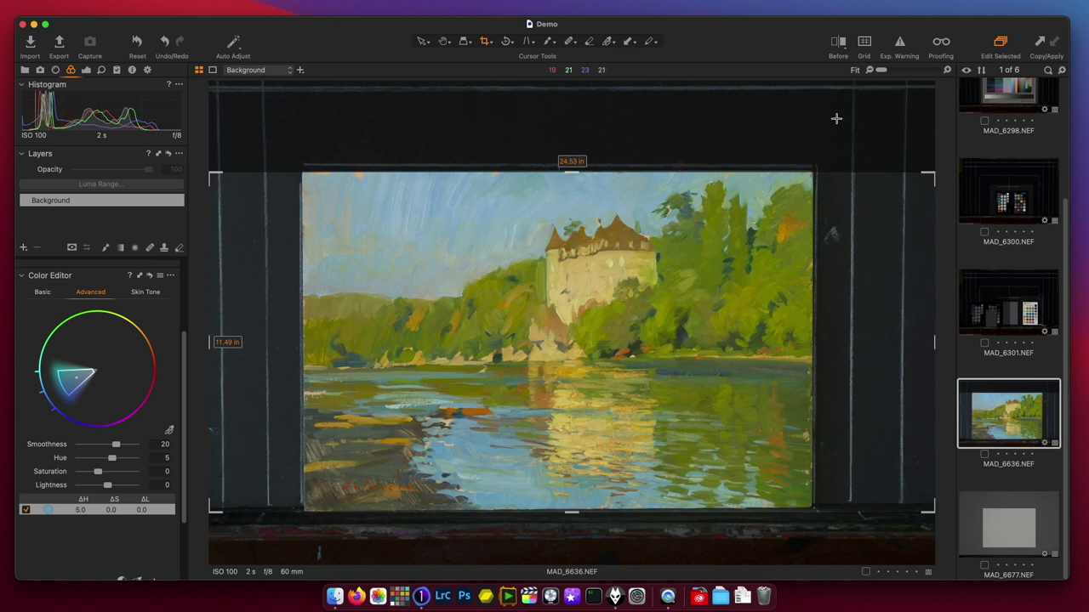
{"action": "left_click_drag", "start_coordinate": [571, 513], "coordinate": [571, 541]}
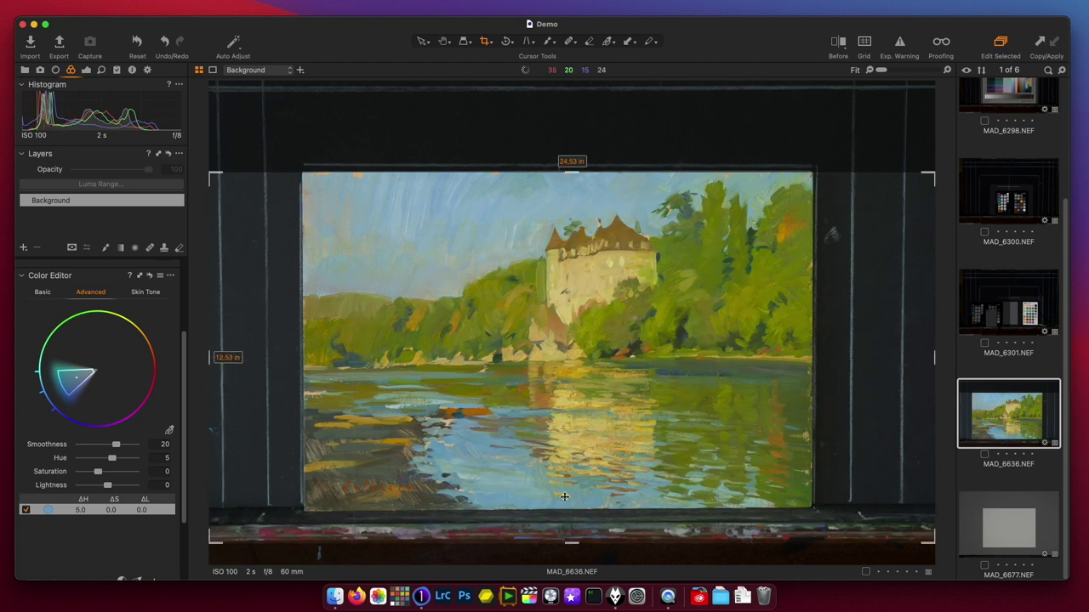
{"action": "left_click_drag", "start_coordinate": [572, 172], "coordinate": [572, 102]}
- Correct the painting's perspective with the full Keystone tool, placing the four points on the canvas corners and applying the correction
{"action": "left_click", "coordinate": [528, 42]}
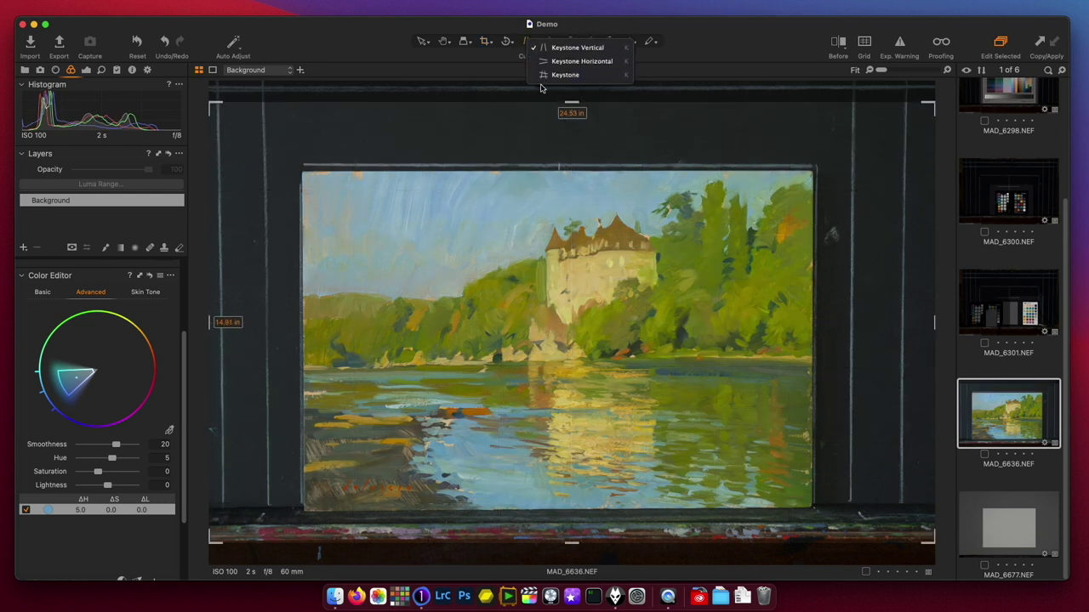
{"action": "left_click", "coordinate": [545, 75]}
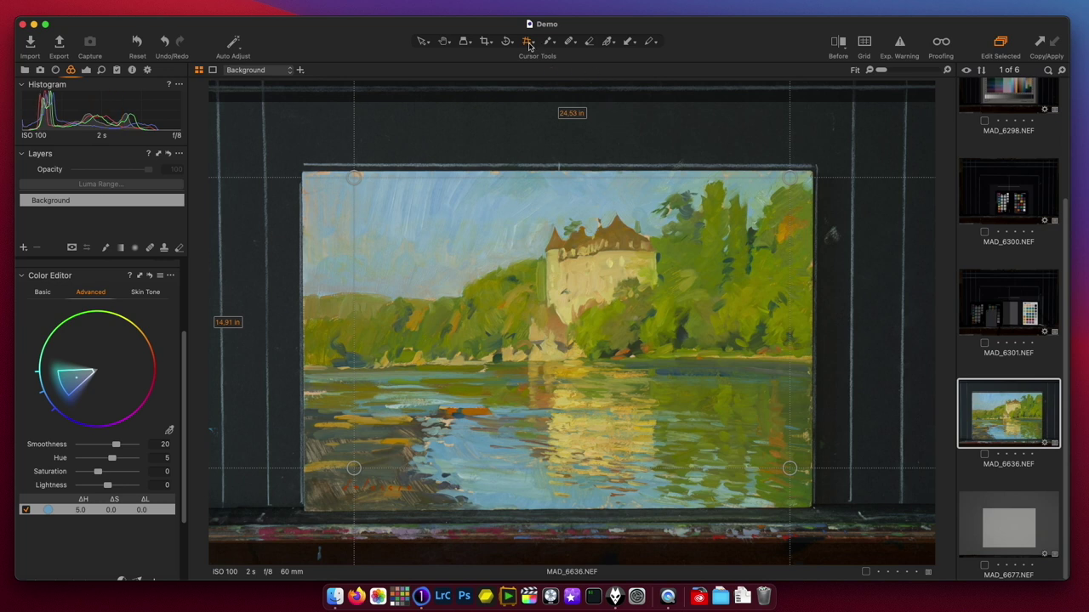
{"action": "left_click_drag", "start_coordinate": [354, 177], "coordinate": [303, 171]}
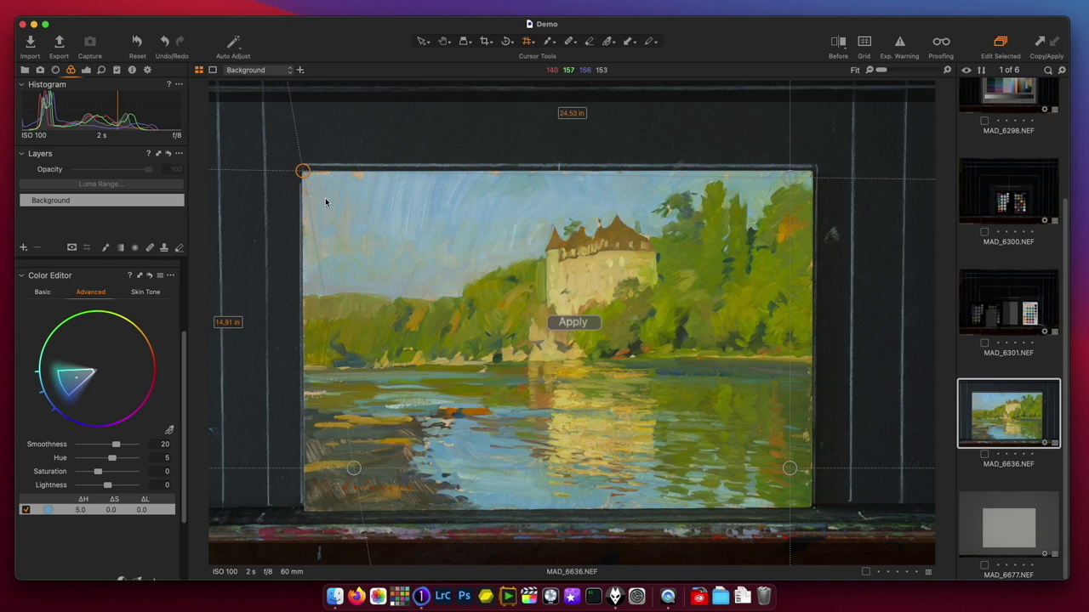
{"action": "left_click_drag", "start_coordinate": [790, 178], "coordinate": [812, 171]}
{"action": "mouse_move", "coordinate": [790, 468]}
{"action": "left_mouse_down"}
{"action": "mouse_move", "coordinate": [816, 516]}
{"action": "mouse_move", "coordinate": [812, 508]}
{"action": "left_mouse_up"}
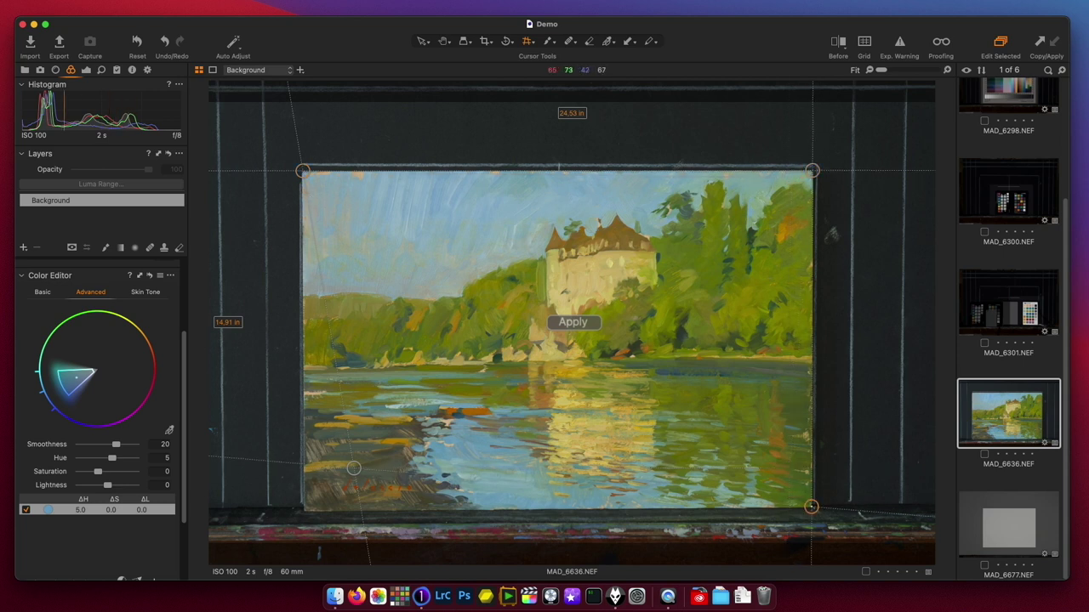
{"action": "left_click_drag", "start_coordinate": [354, 468], "coordinate": [305, 511]}
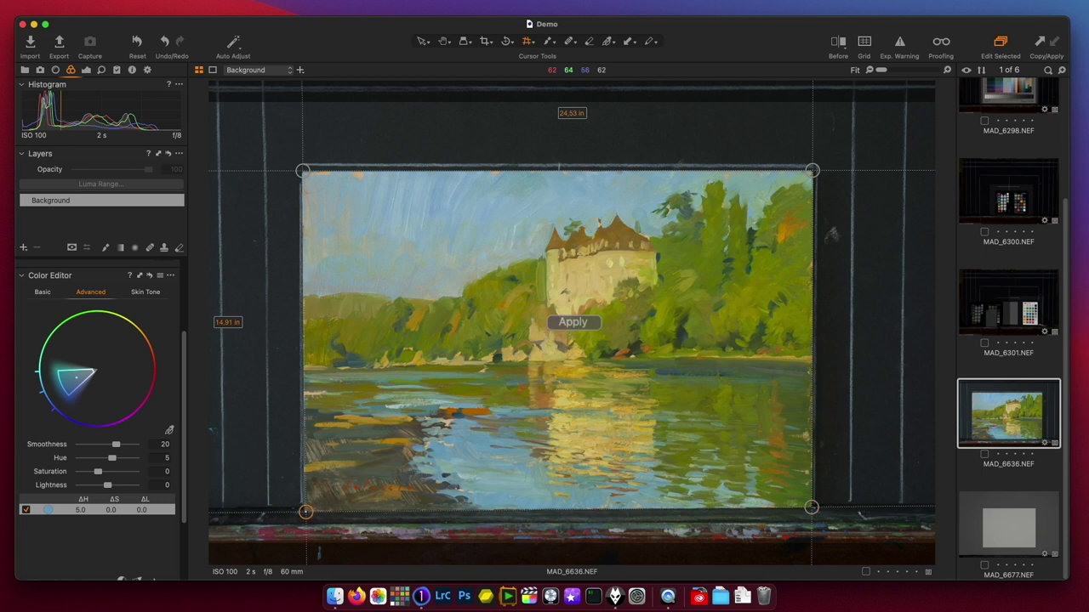
{"action": "left_click", "coordinate": [584, 324]}
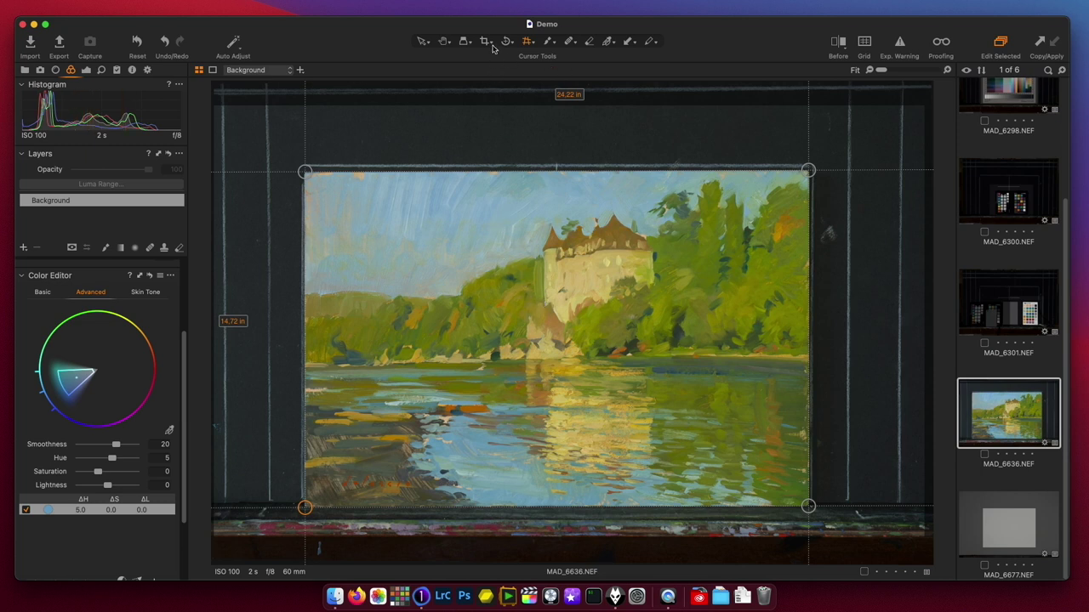
- Crop the shot tightly to the painting's edges, about 17 × 11.2 in, and inspect the castle reflection's brushwork at 100%
{"action": "mouse_move", "coordinate": [221, 106]}
{"action": "left_mouse_down"}
{"action": "mouse_move", "coordinate": [264, 158]}
{"action": "mouse_move", "coordinate": [310, 176]}
{"action": "left_mouse_up"}
{"action": "left_click_drag", "start_coordinate": [924, 537], "coordinate": [807, 503]}
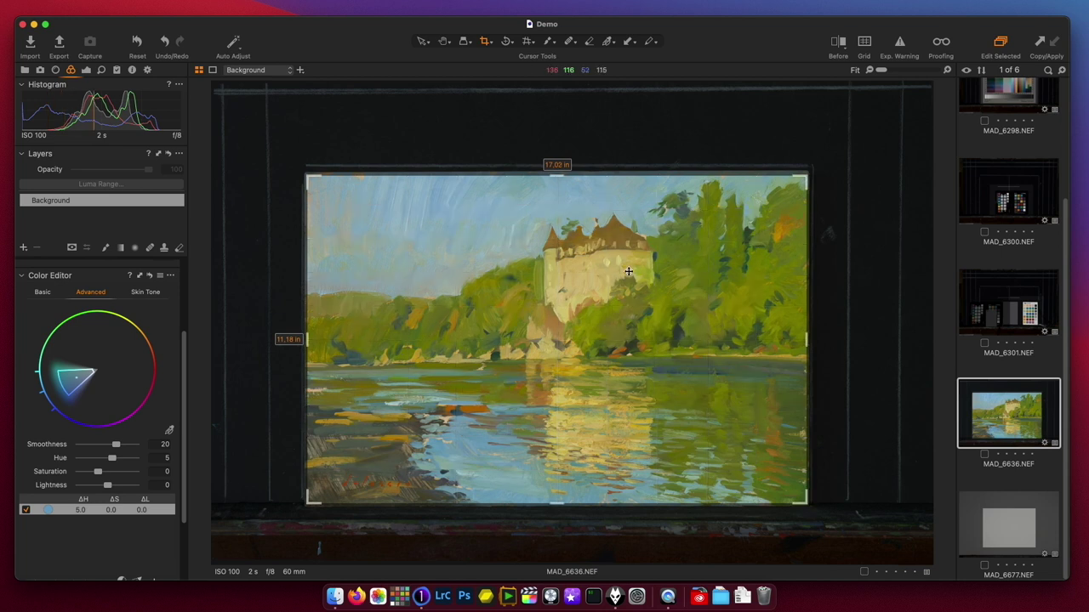
{"action": "left_click_drag", "start_coordinate": [555, 175], "coordinate": [554, 173]}
{"action": "key", "text": "h"}
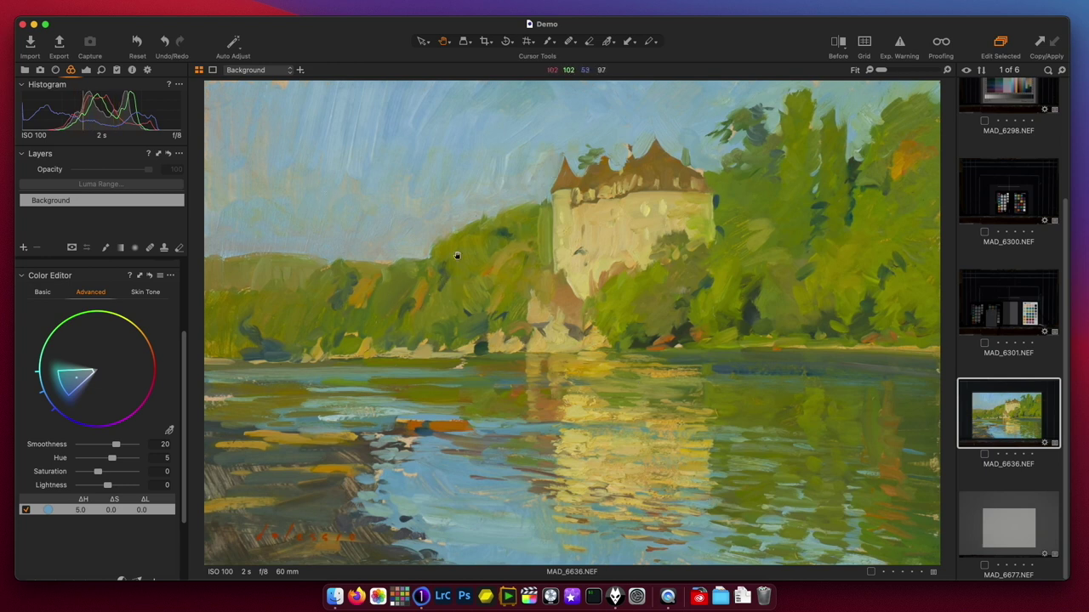
{"action": "left_click", "coordinate": [584, 444]}
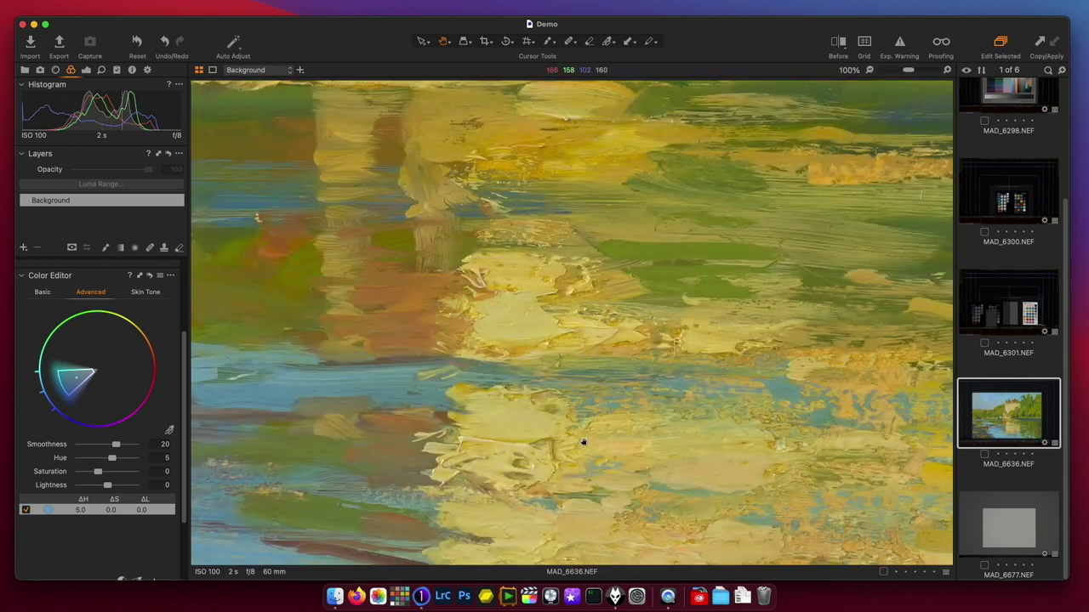
{"action": "mouse_move", "coordinate": [579, 357]}
{"action": "left_mouse_down"}
{"action": "mouse_move", "coordinate": [493, 346]}
{"action": "mouse_move", "coordinate": [464, 313]}
{"action": "left_mouse_up"}
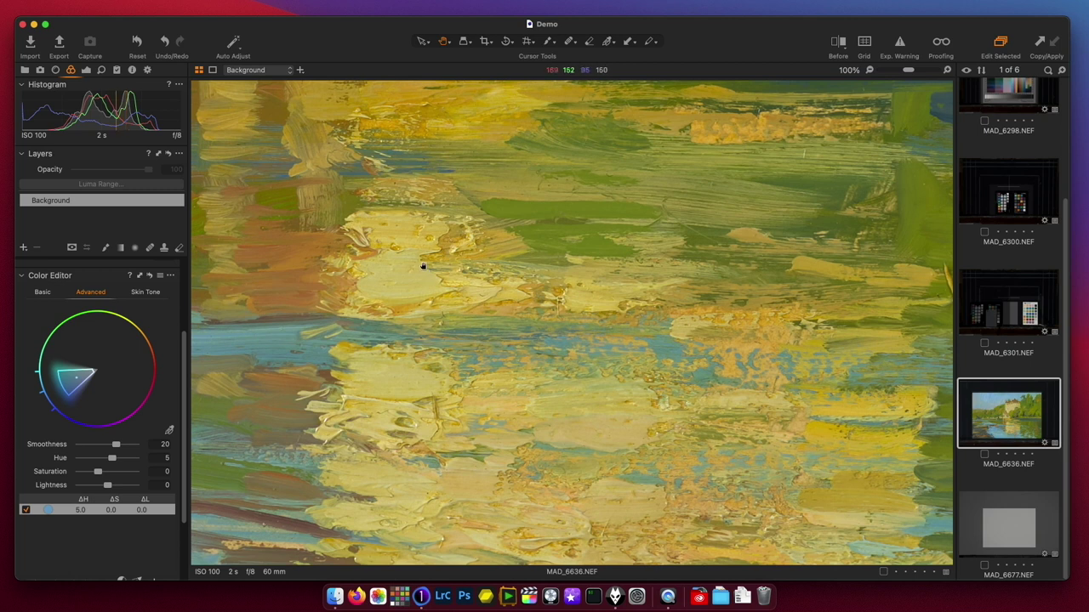
{"action": "key", "text": "z"}
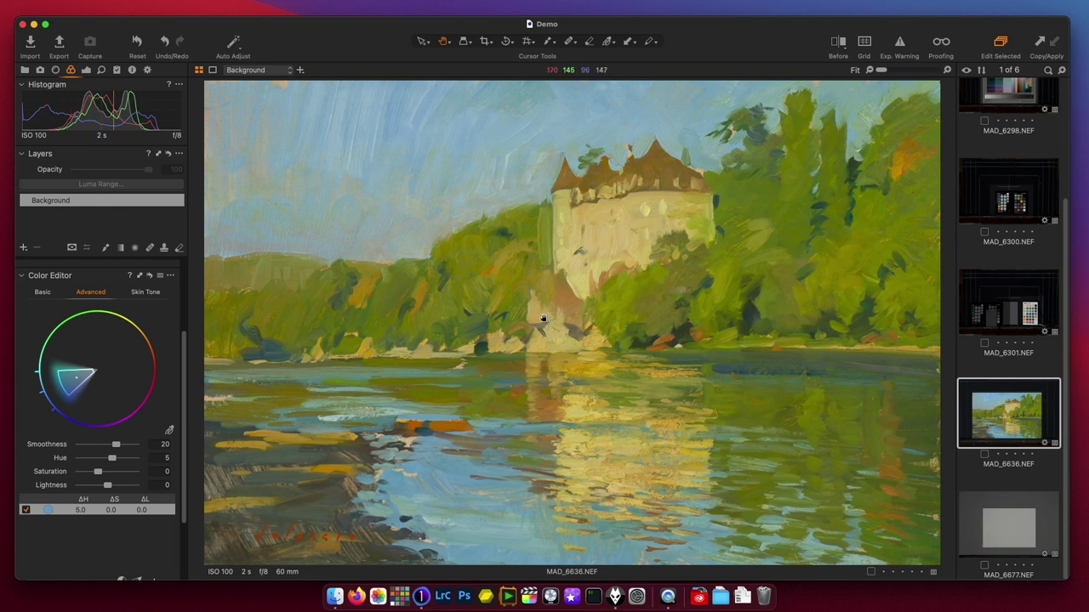
{"action": "key", "text": "w"}
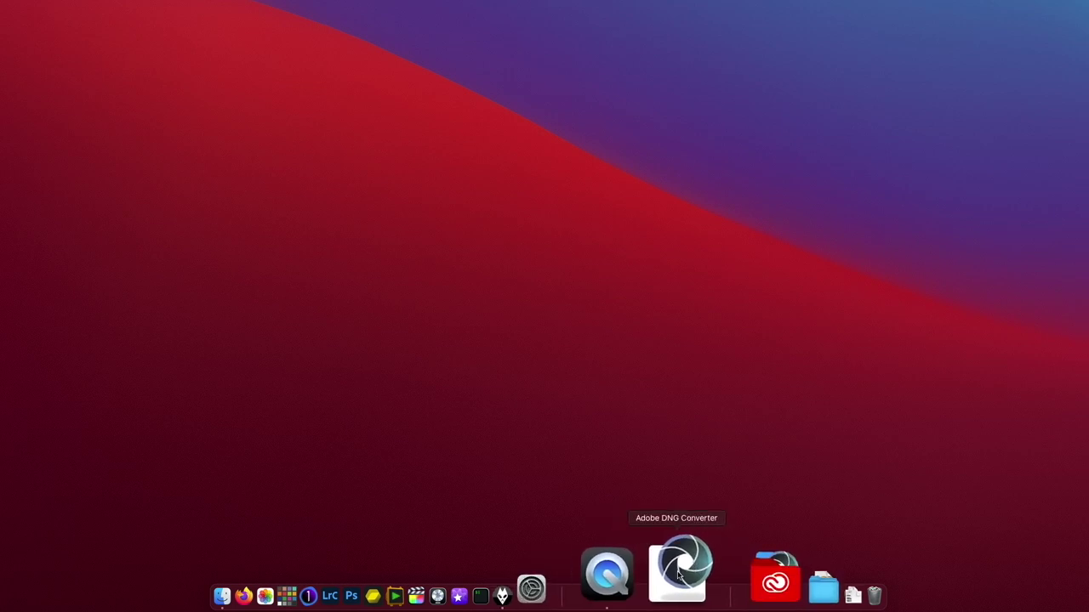
- Open Adobe DNG Converter and choose the NIKON D800 card's DCIM/108ND800 folder as the source of images
{"action": "left_click", "coordinate": [678, 576]}
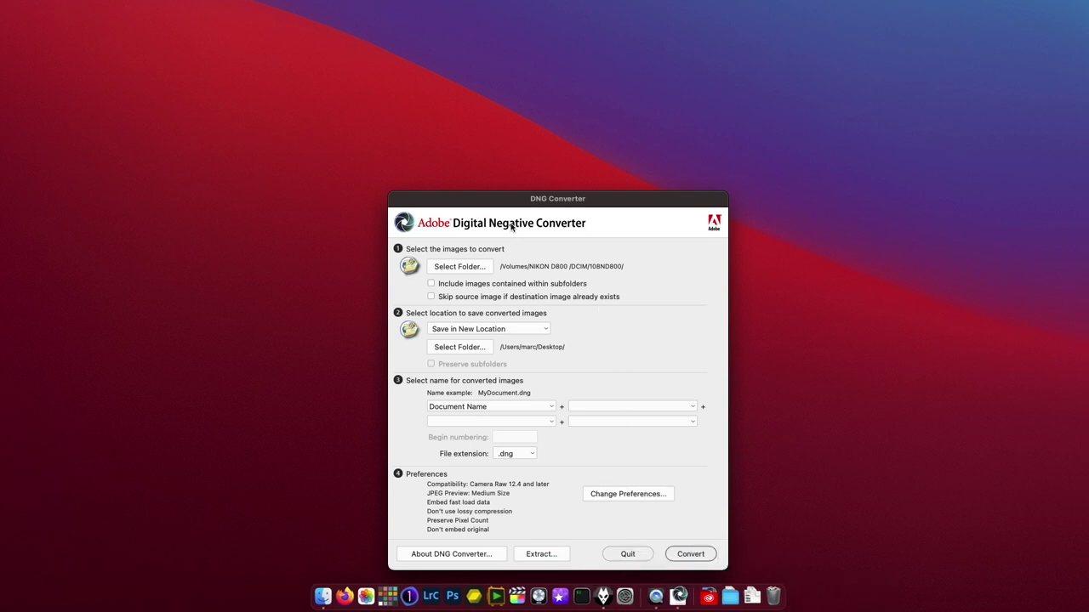
{"action": "left_click", "coordinate": [457, 266]}
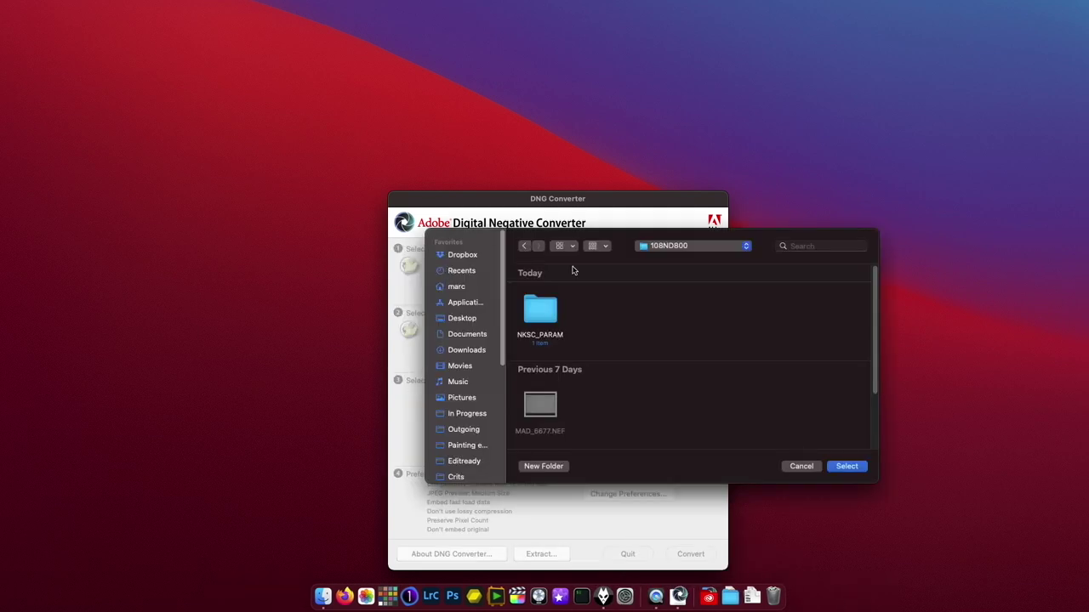
{"action": "left_click", "coordinate": [683, 249]}
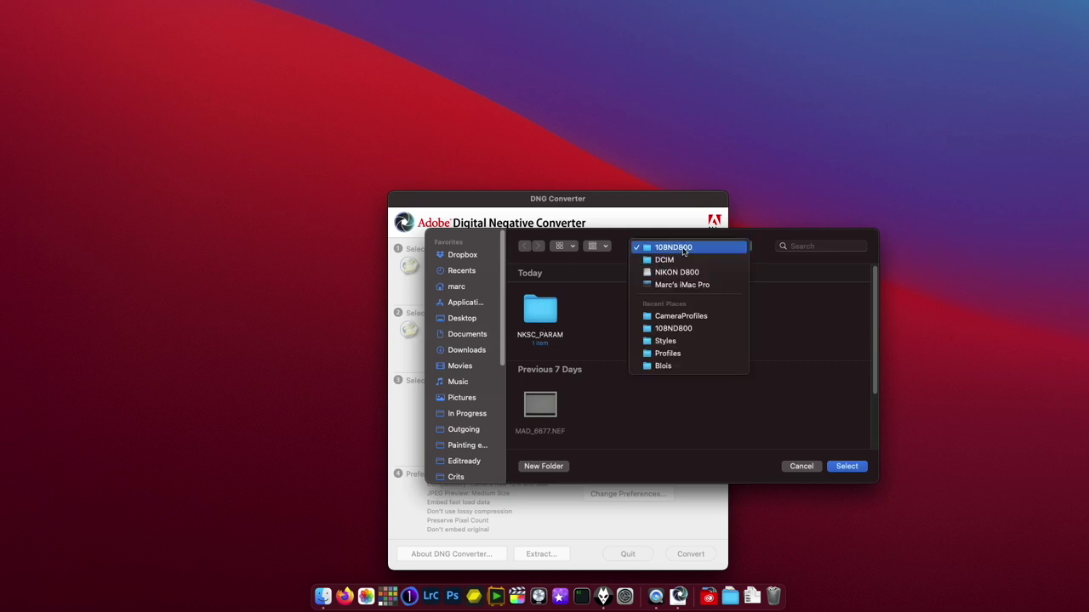
{"action": "left_click", "coordinate": [683, 273]}
{"action": "left_click", "coordinate": [673, 249]}
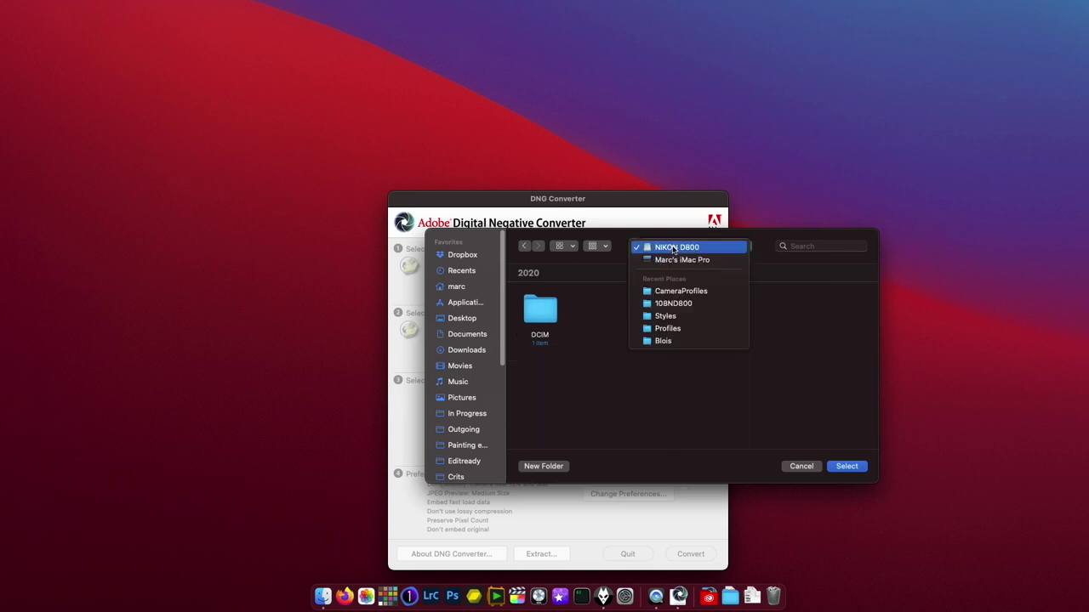
{"action": "left_click", "coordinate": [523, 304]}
{"action": "double_click", "coordinate": [536, 308]}
{"action": "left_click", "coordinate": [847, 467]}
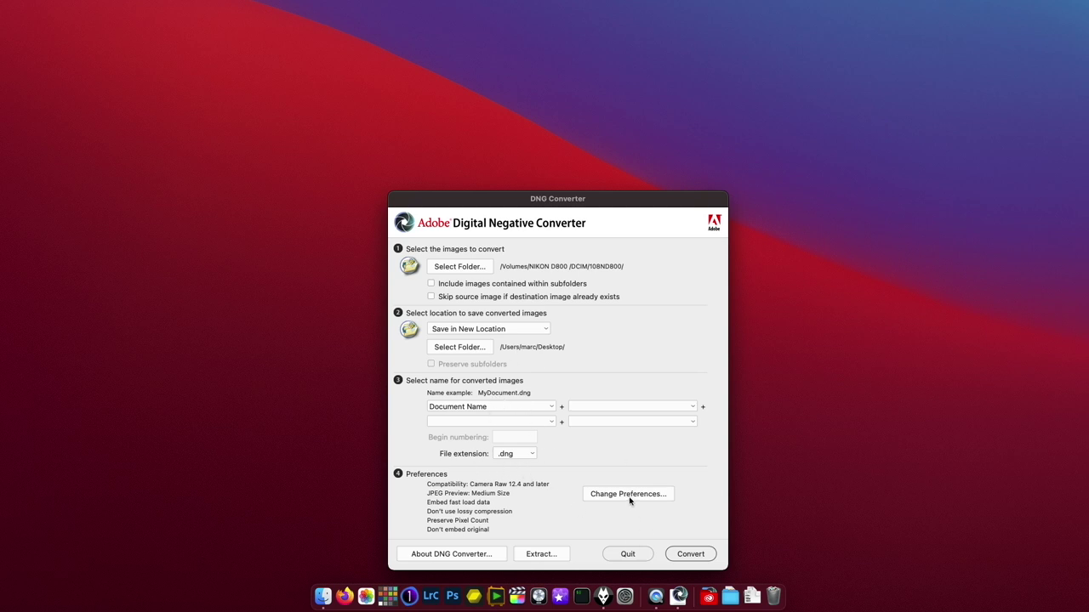
- Convert the card's NEF files to DNG on the Desktop, dismiss the conversion status and quit DNG Converter
{"action": "left_click", "coordinate": [687, 554]}
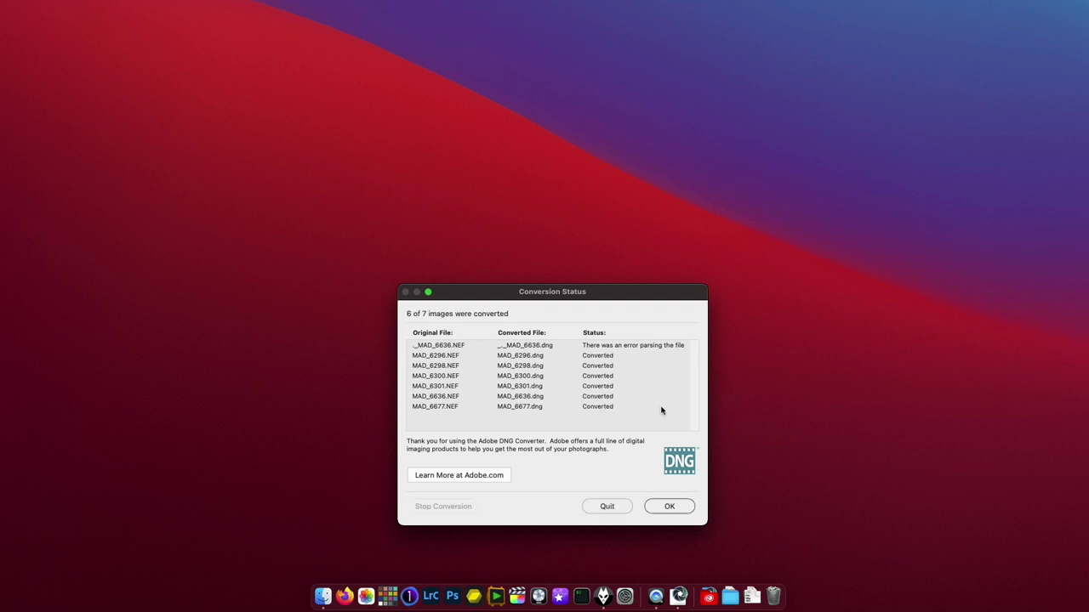
{"action": "left_click", "coordinate": [669, 506]}
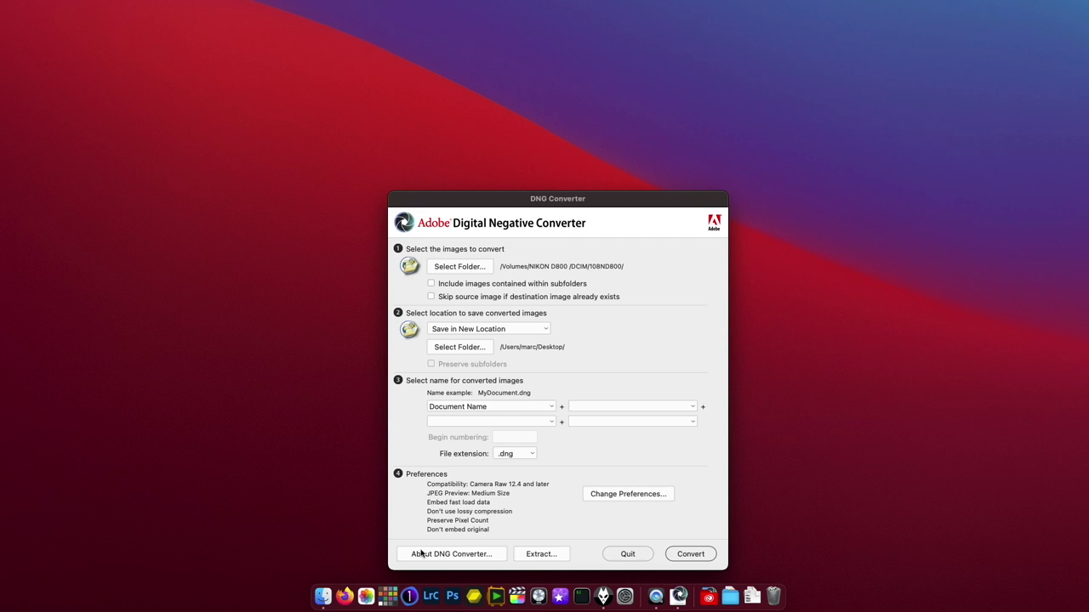
{"action": "key", "text": "super+q"}
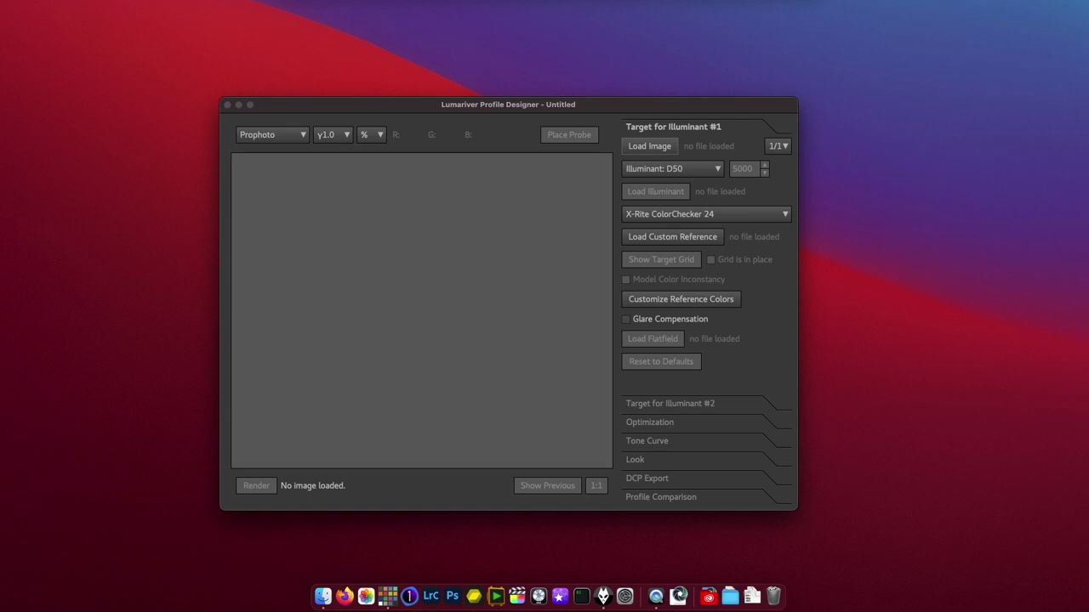
- In Lumariver Profile Designer, load MAD_6298.dng from the Desktop as the target image for Illuminant #1
{"action": "key", "text": "super+o"}
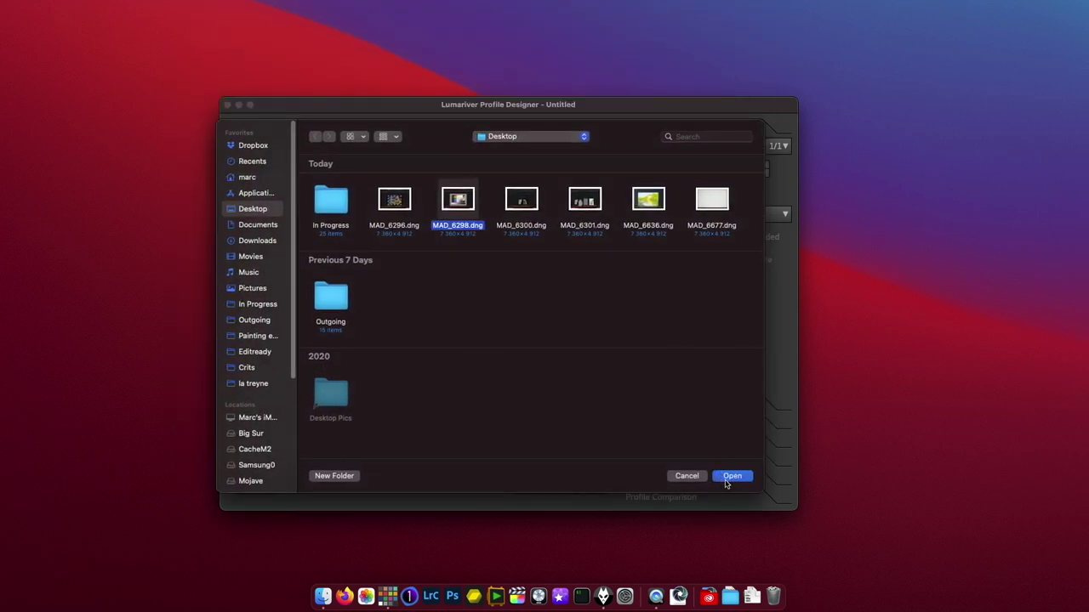
{"action": "left_click", "coordinate": [727, 479]}
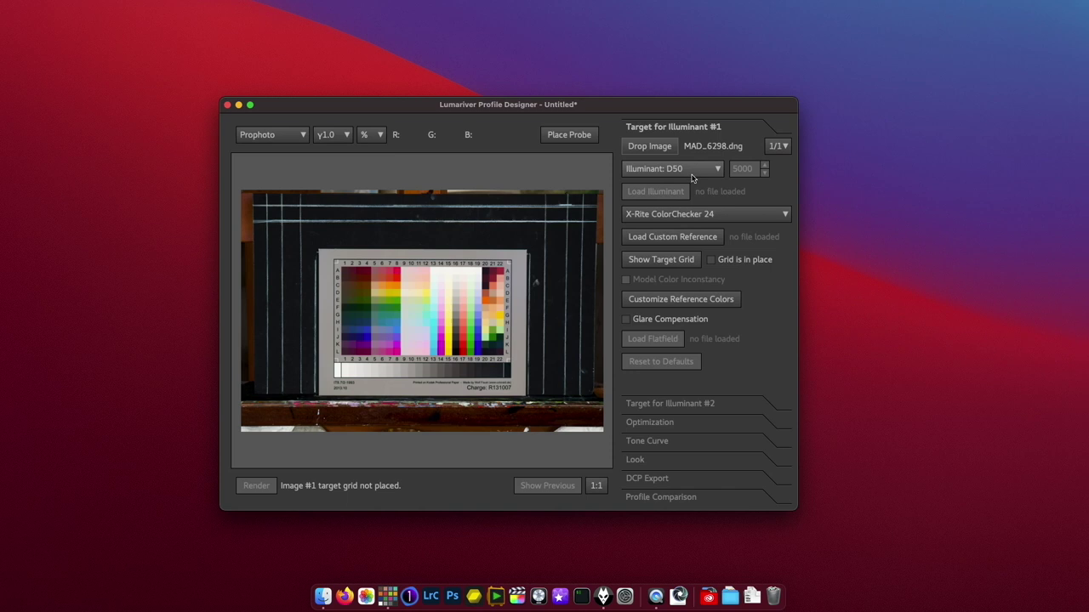
- Set the target's illuminant to D55 and the chart type to IT 8.7 Reflective DIN A4 (Coloraid C1)
{"action": "left_click", "coordinate": [692, 177]}
{"action": "left_click", "coordinate": [693, 183]}
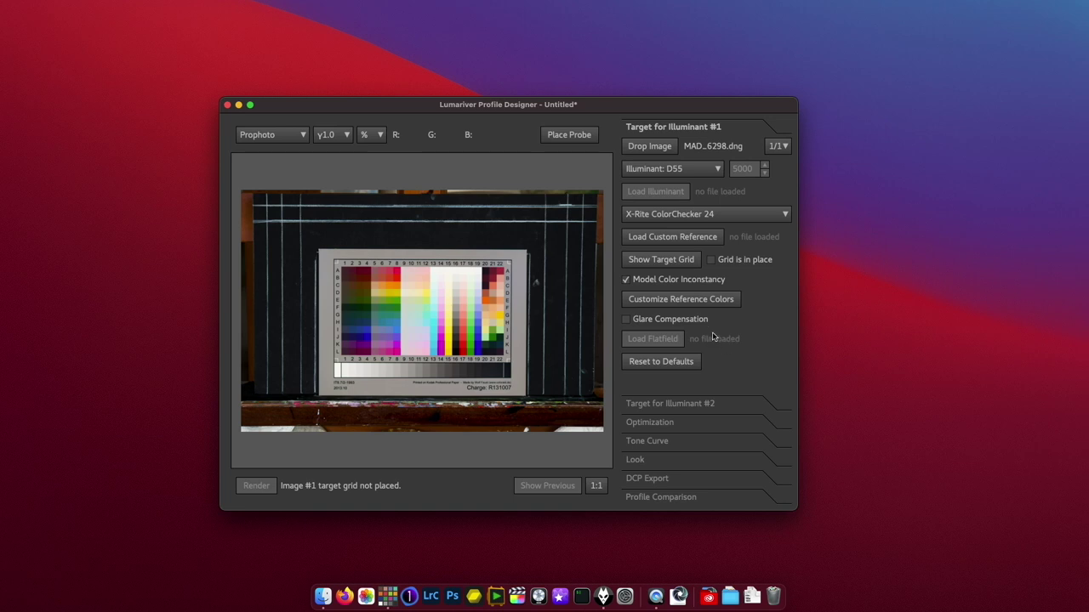
{"action": "left_click", "coordinate": [706, 213]}
{"action": "left_click", "coordinate": [698, 367]}
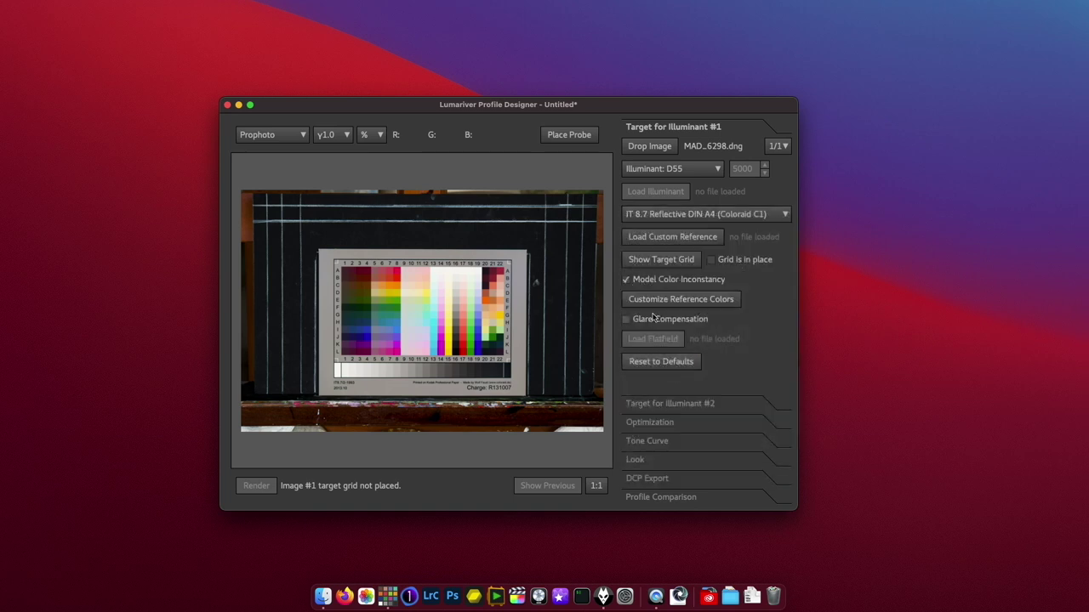
- Show the target grid and align its corners with the IT8 chart's patches at 1:1
{"action": "left_click", "coordinate": [661, 259]}
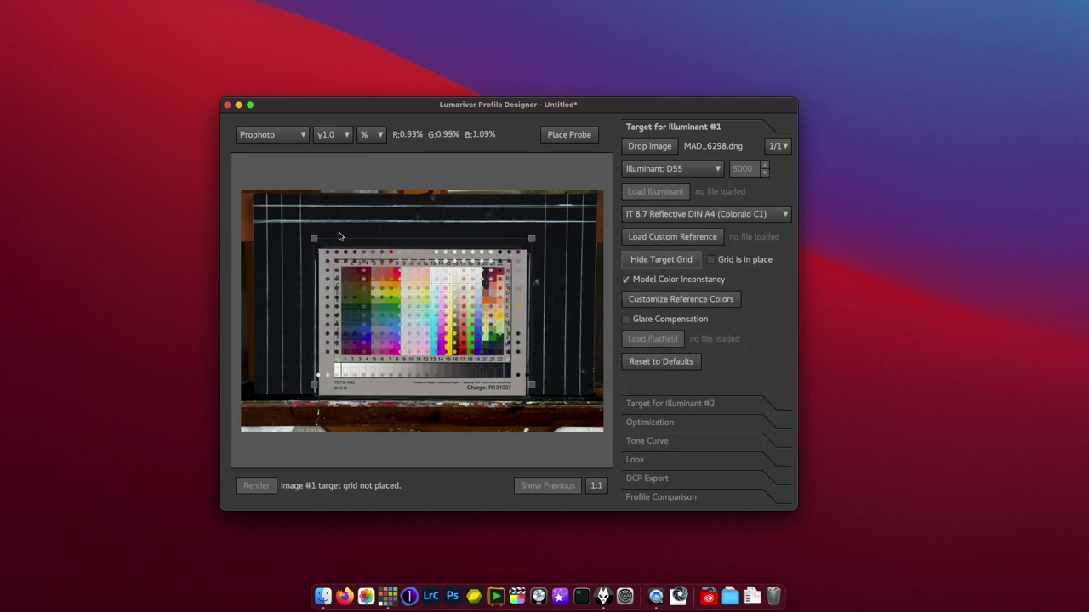
{"action": "left_click", "coordinate": [596, 486]}
{"action": "scroll", "coordinate": [608, 255], "scroll_direction": "right", "scroll_amount": 5}
{"action": "scroll", "coordinate": [609, 272], "scroll_direction": "down", "scroll_amount": 10}
{"action": "scroll", "coordinate": [609, 272], "scroll_direction": "left", "scroll_amount": 8}
{"action": "scroll", "coordinate": [606, 298], "scroll_direction": "right", "scroll_amount": 8}
{"action": "scroll", "coordinate": [601, 324], "scroll_direction": "up", "scroll_amount": 6}
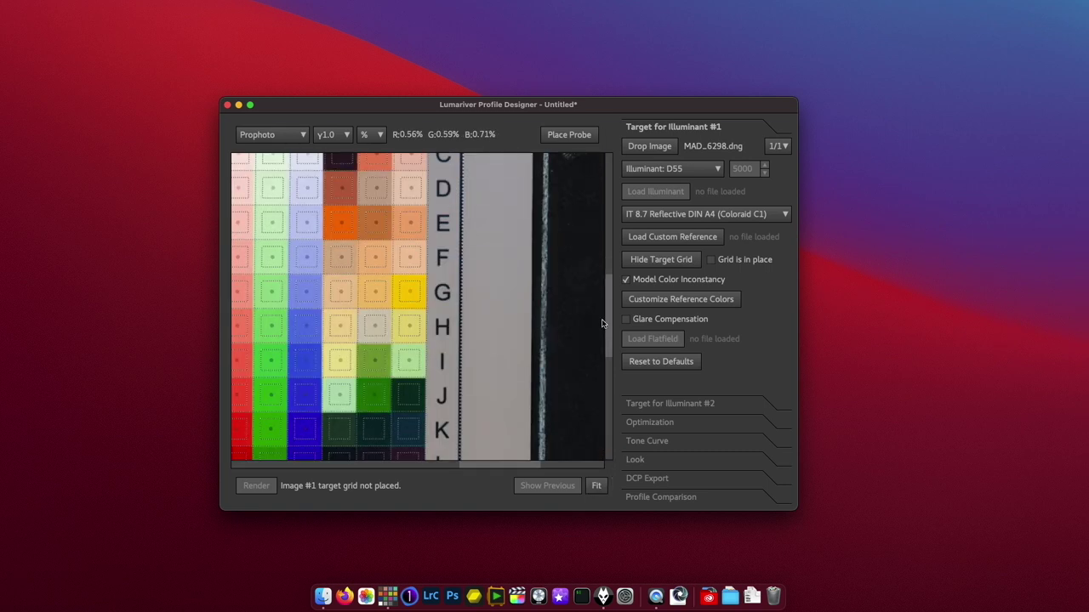
{"action": "left_click", "coordinate": [595, 486]}
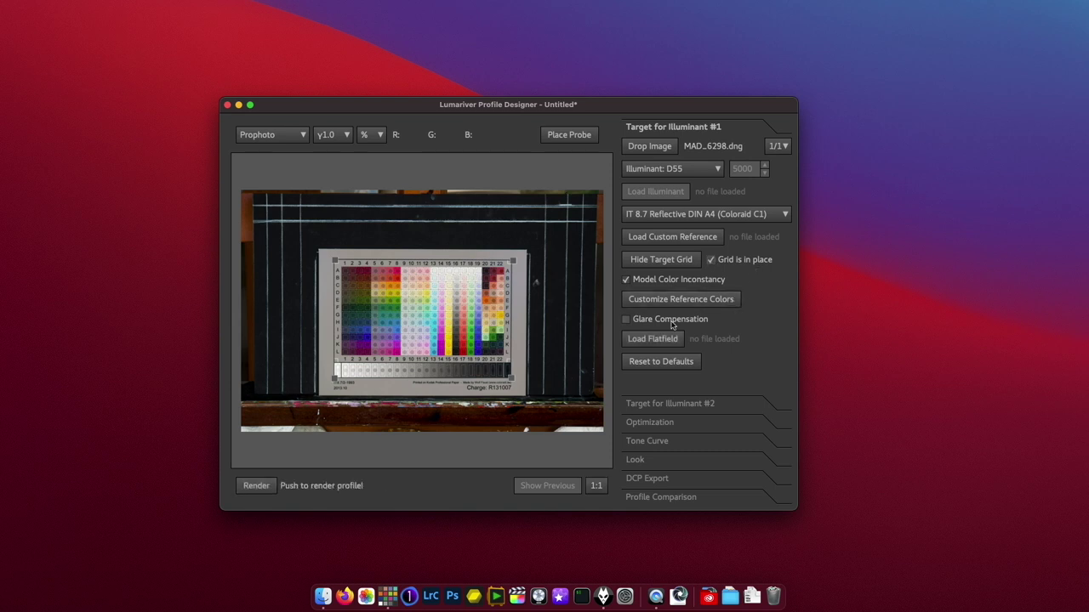
- Load MAD_6677.dng from the Desktop as the flatfield image and render the profile
{"action": "left_click", "coordinate": [652, 338]}
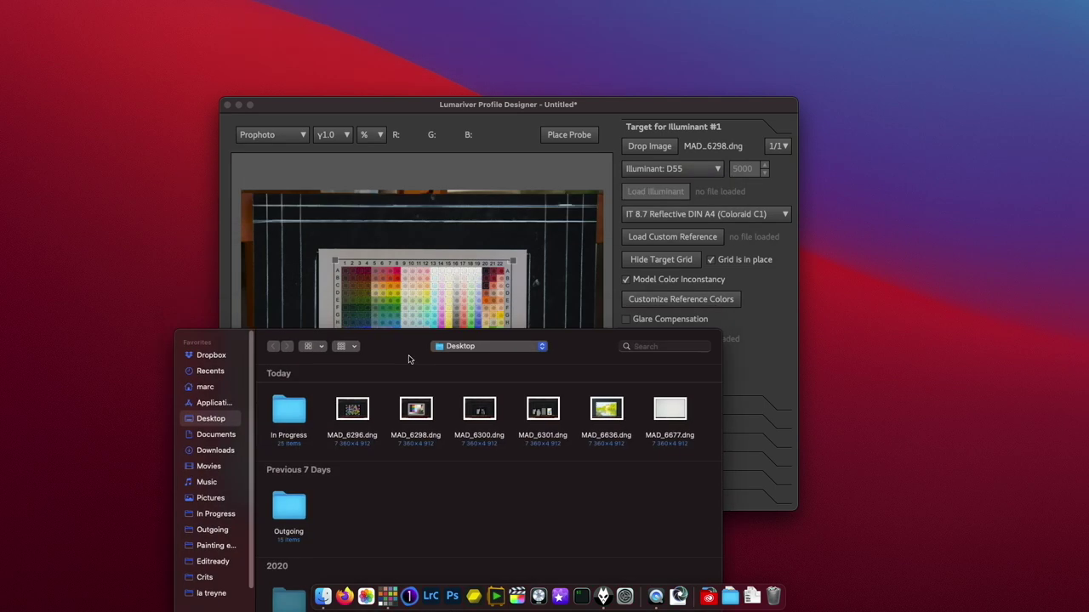
{"action": "left_click", "coordinate": [694, 190]}
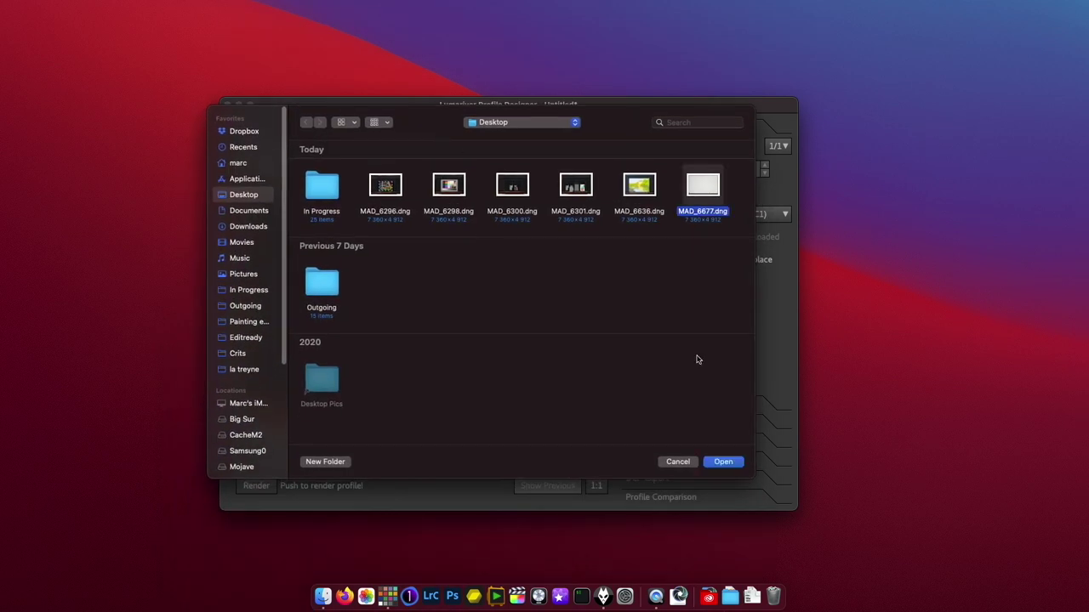
{"action": "left_click", "coordinate": [722, 462]}
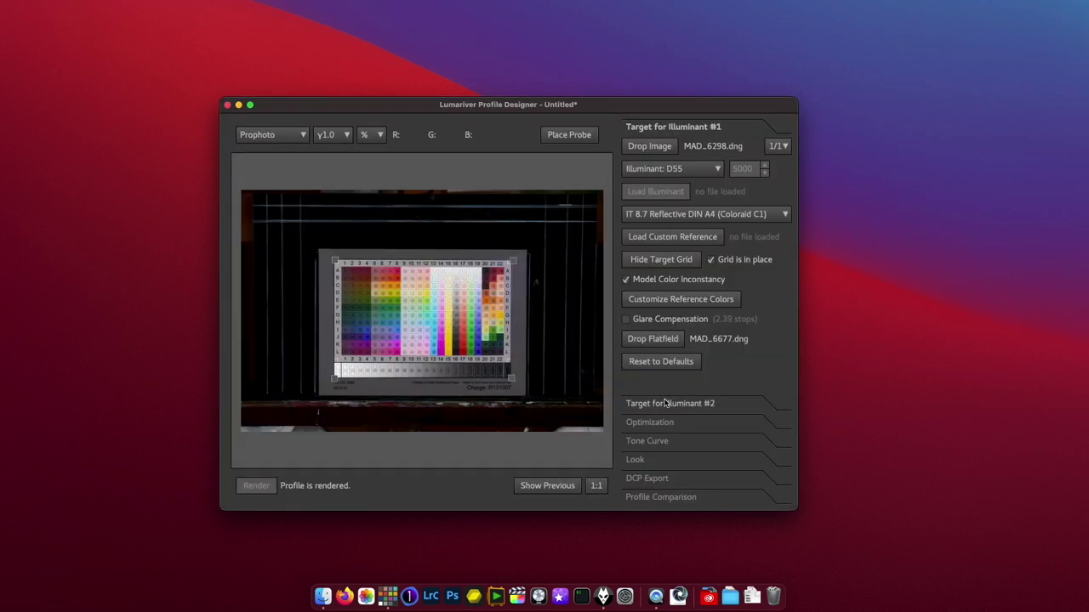
- Set matrix optimization to Auto and LUT optimization to Auto Relax, With L, keeping neutral From White Patch and the 2.5D General-Purpose LUT
{"action": "left_click", "coordinate": [656, 422]}
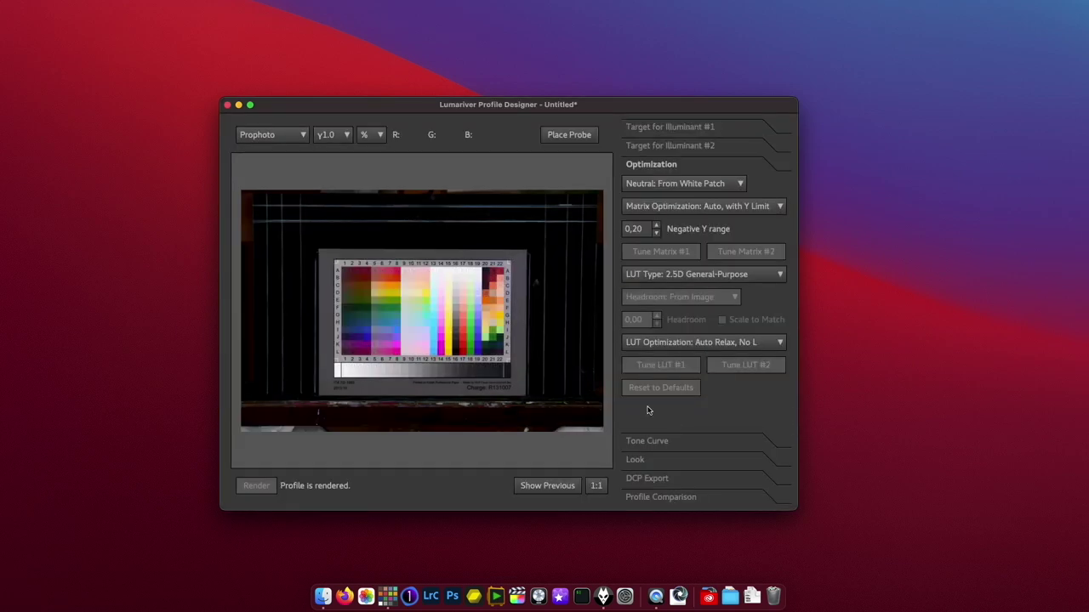
{"action": "left_click", "coordinate": [669, 185]}
{"action": "left_click", "coordinate": [669, 186]}
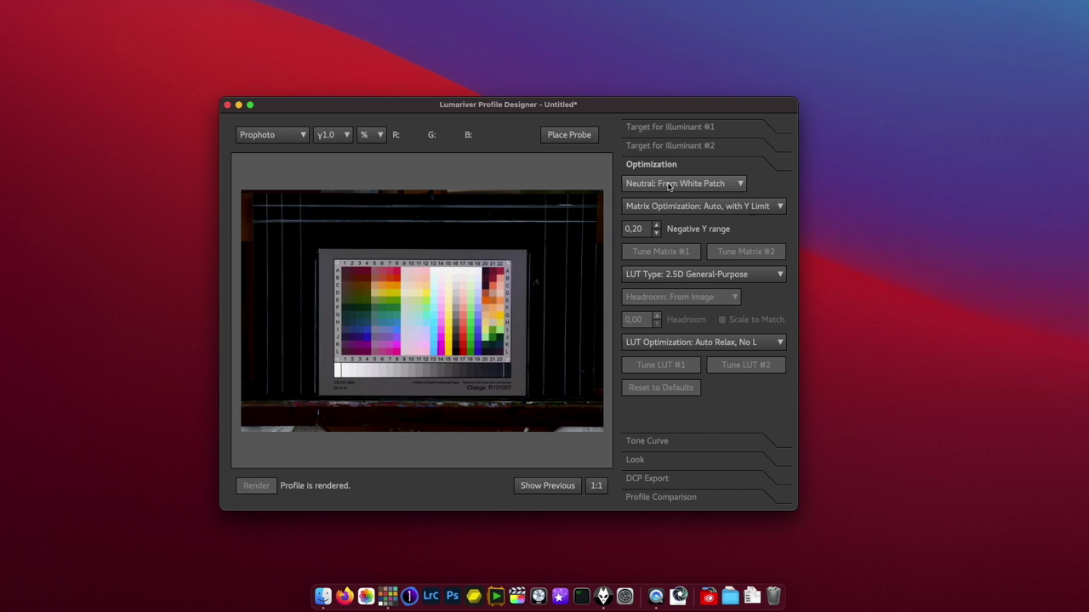
{"action": "left_click", "coordinate": [674, 206]}
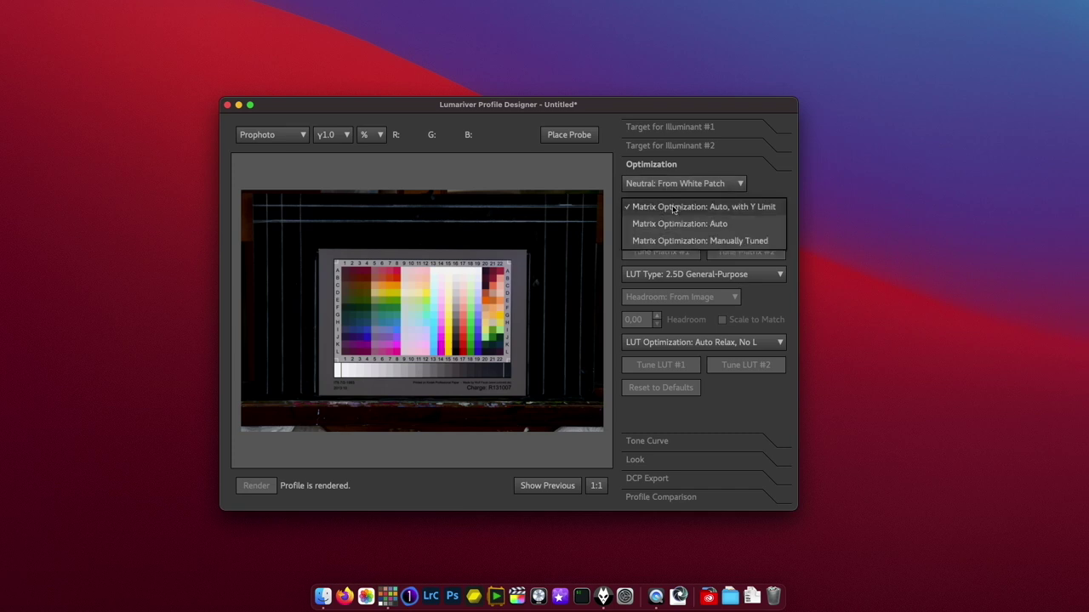
{"action": "left_click", "coordinate": [681, 223]}
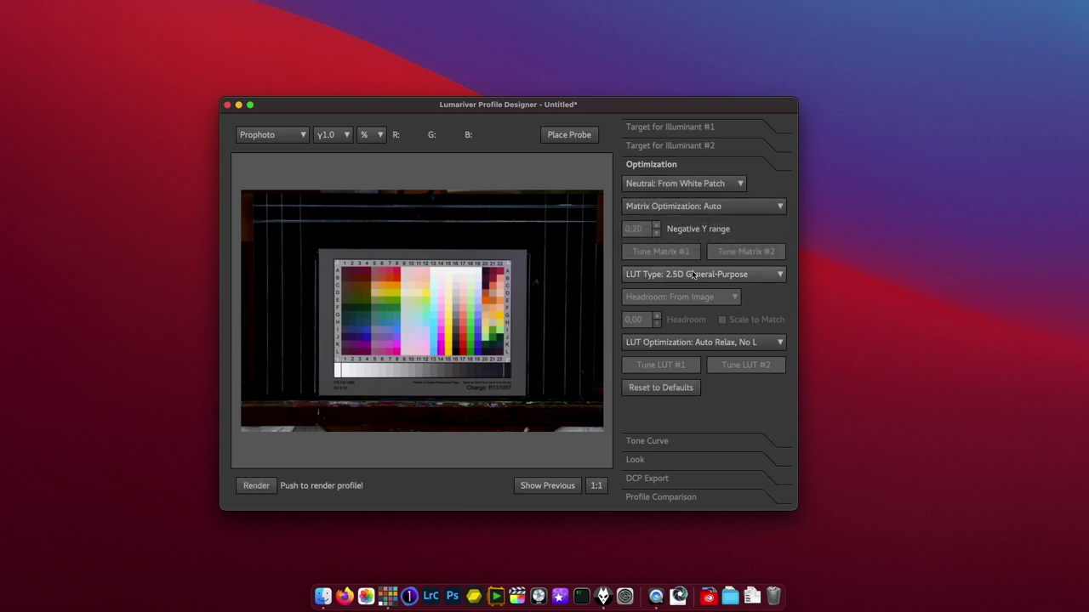
{"action": "left_click", "coordinate": [680, 273]}
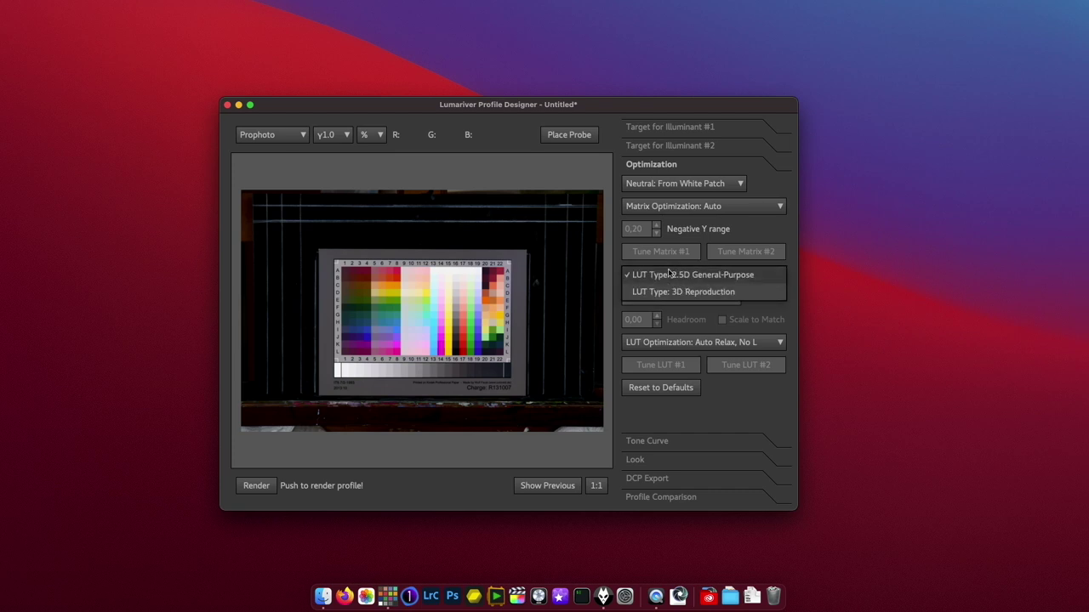
{"action": "left_click", "coordinate": [671, 274]}
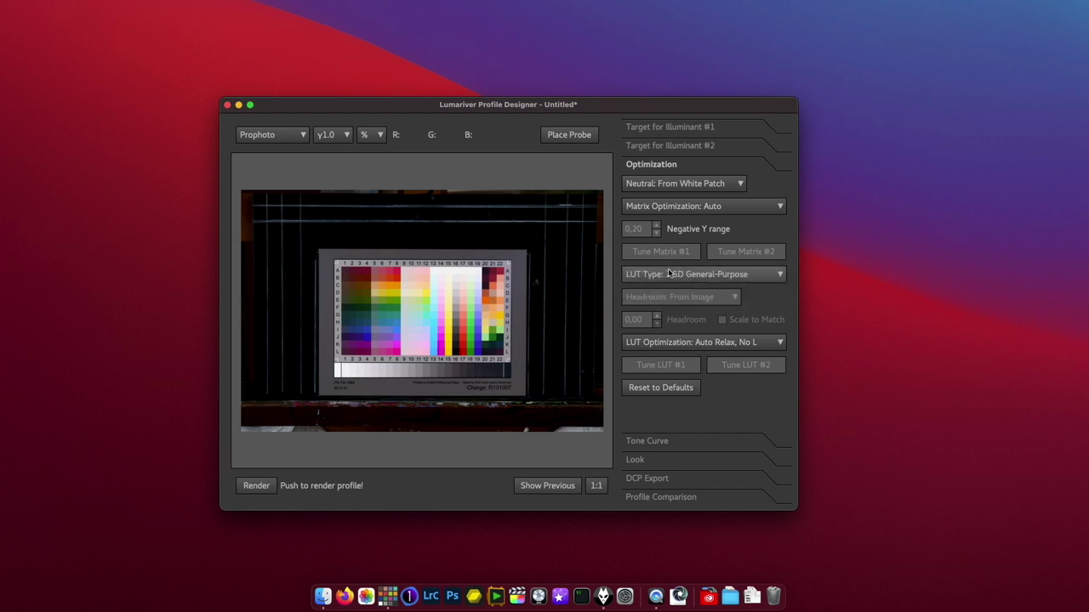
{"action": "left_click", "coordinate": [674, 343]}
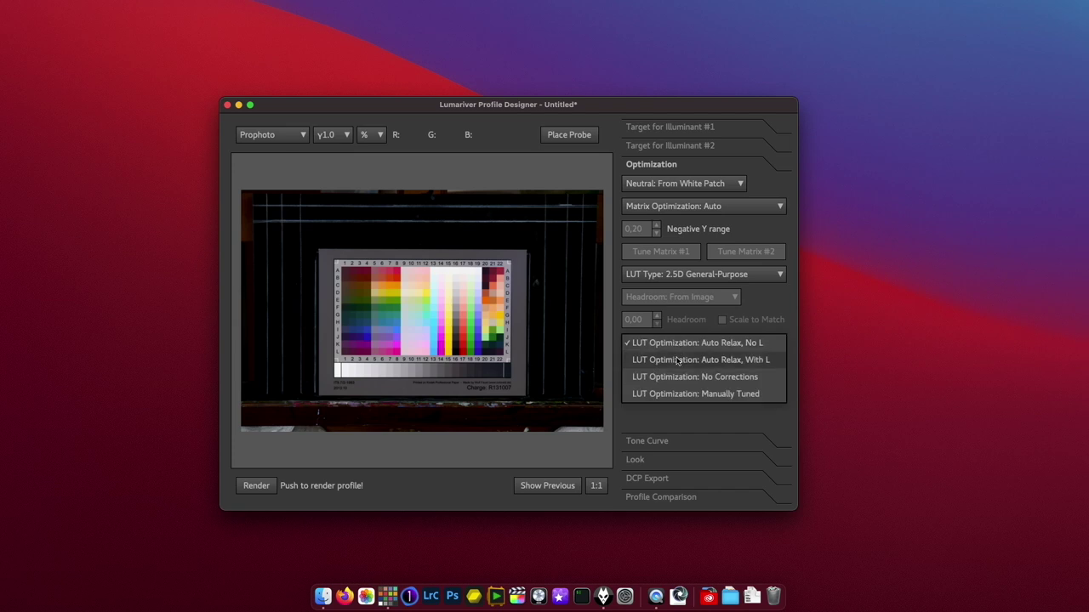
{"action": "left_click", "coordinate": [678, 361]}
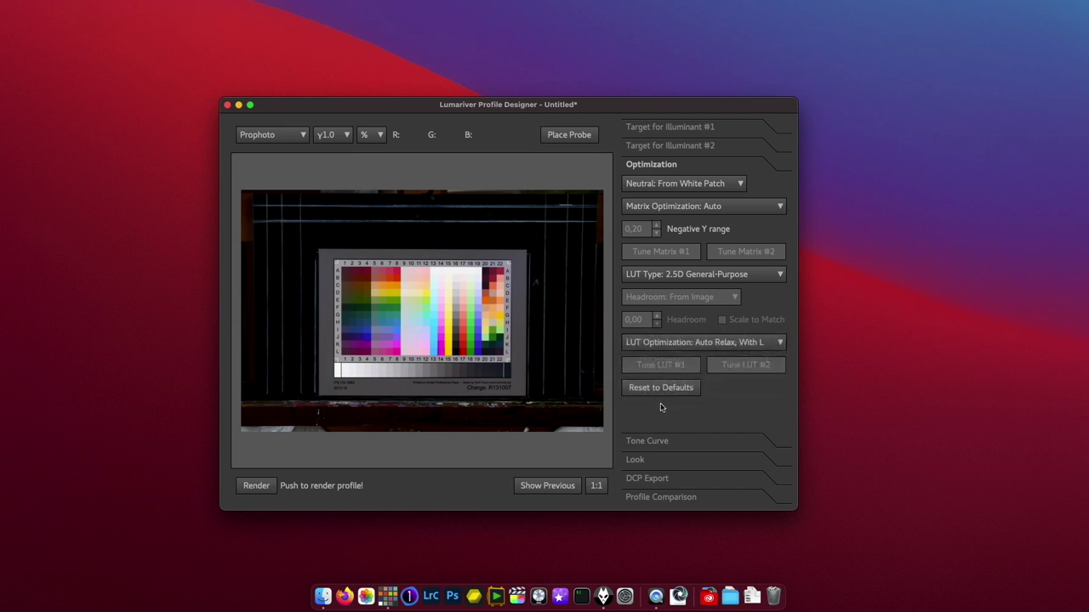
- Set the profile's tone curve to Linear and turn off Automatic Black Subtraction
{"action": "left_click", "coordinate": [654, 440]}
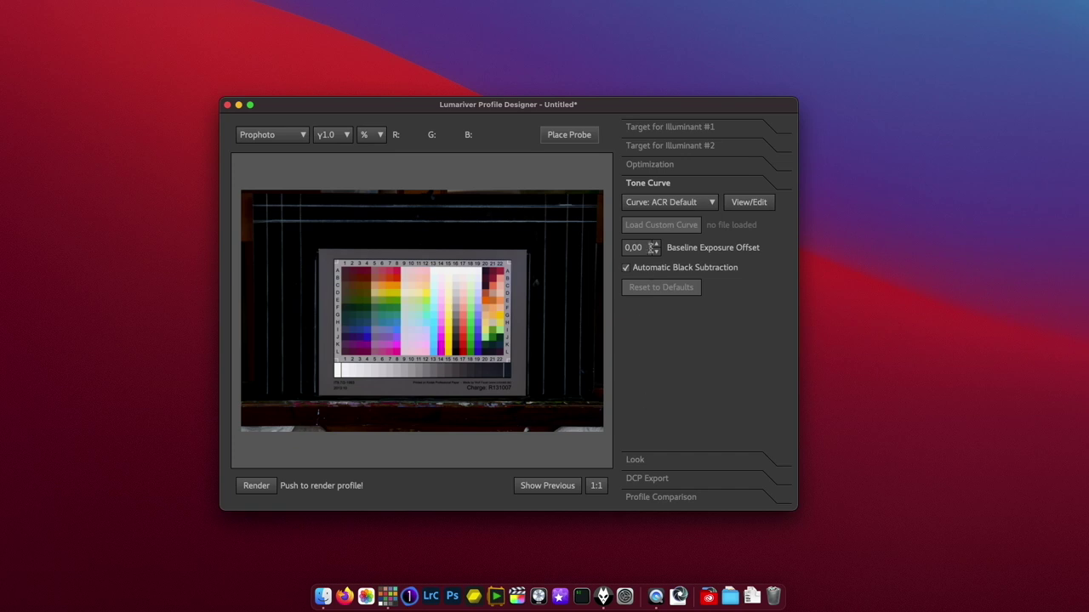
{"action": "left_click", "coordinate": [657, 205]}
{"action": "left_click", "coordinate": [660, 254]}
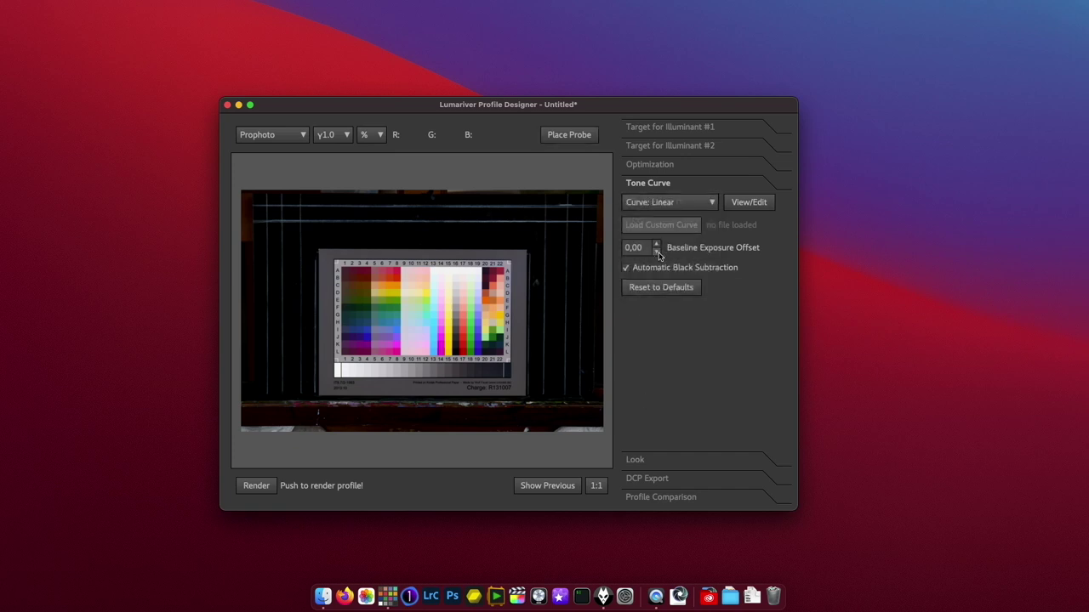
{"action": "left_click", "coordinate": [626, 268]}
- Set the look's TRO variant to Neutral and gamut compression to None, keep the Neutral+ base look, and render the profile
{"action": "left_click", "coordinate": [665, 460]}
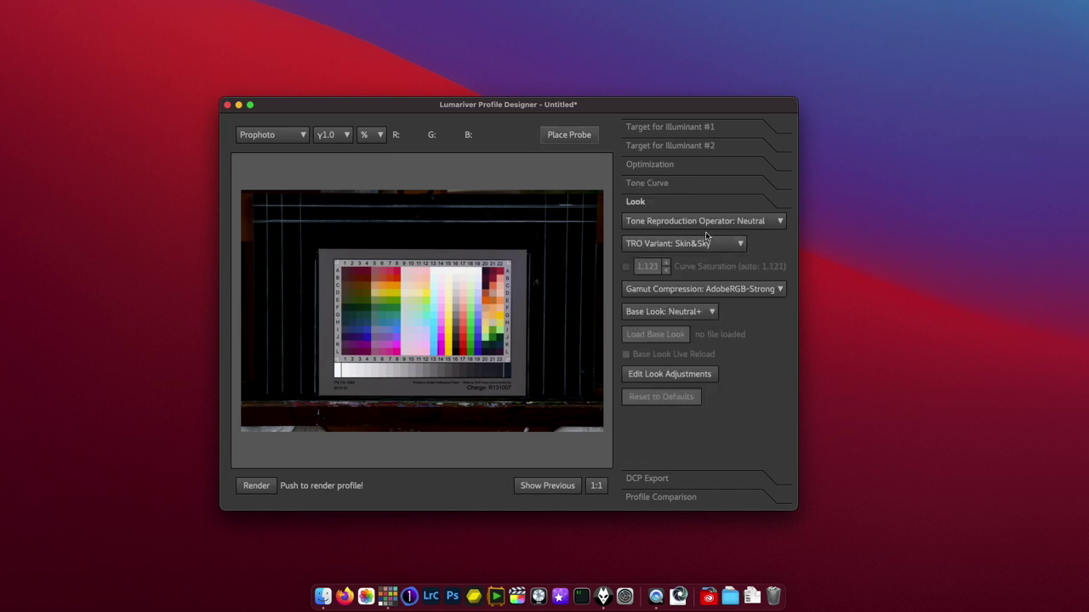
{"action": "left_click", "coordinate": [702, 244]}
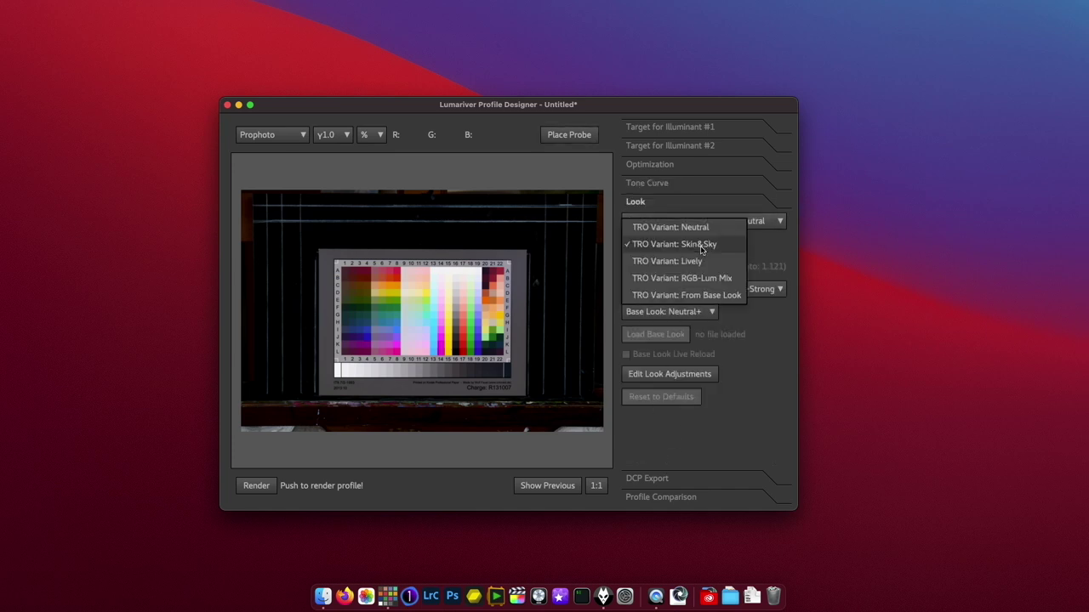
{"action": "left_click", "coordinate": [701, 229]}
{"action": "left_click", "coordinate": [722, 295]}
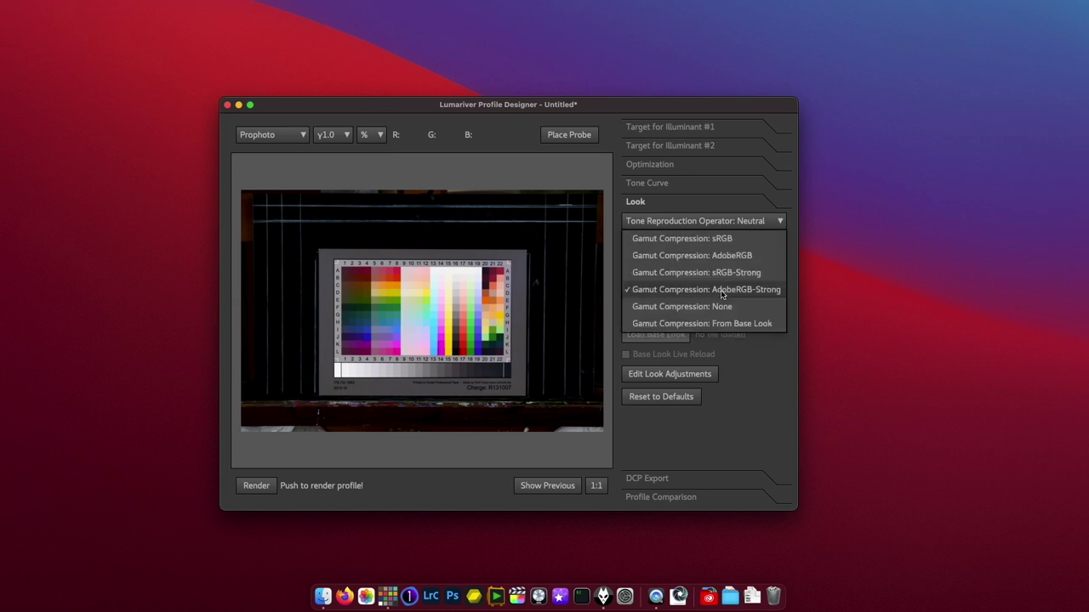
{"action": "left_click", "coordinate": [728, 306]}
{"action": "left_click", "coordinate": [699, 312]}
{"action": "left_click", "coordinate": [700, 313]}
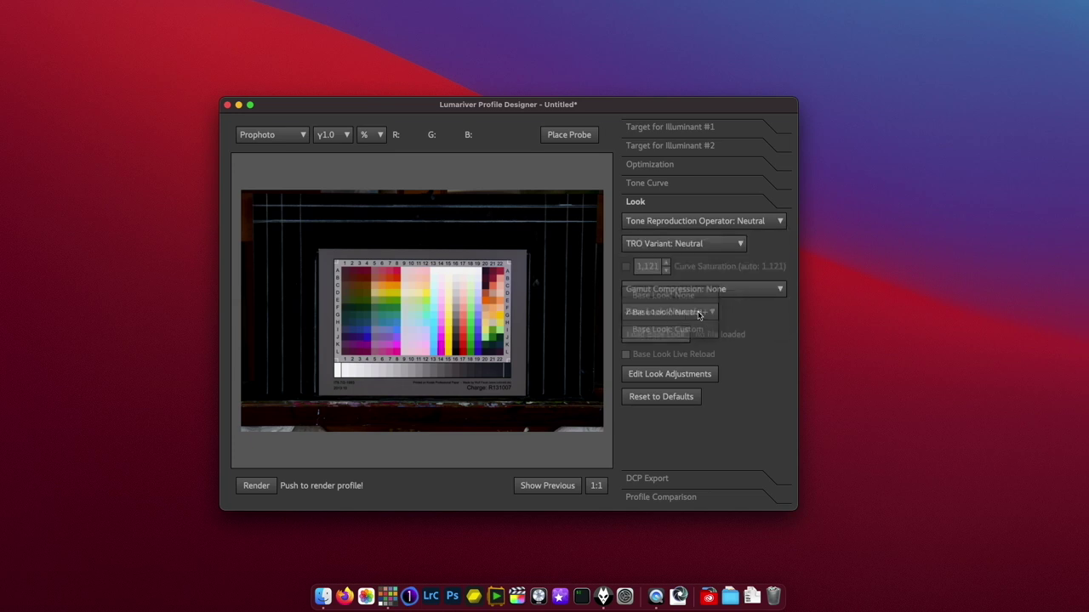
{"action": "left_click", "coordinate": [671, 478]}
{"action": "left_click", "coordinate": [255, 487]}
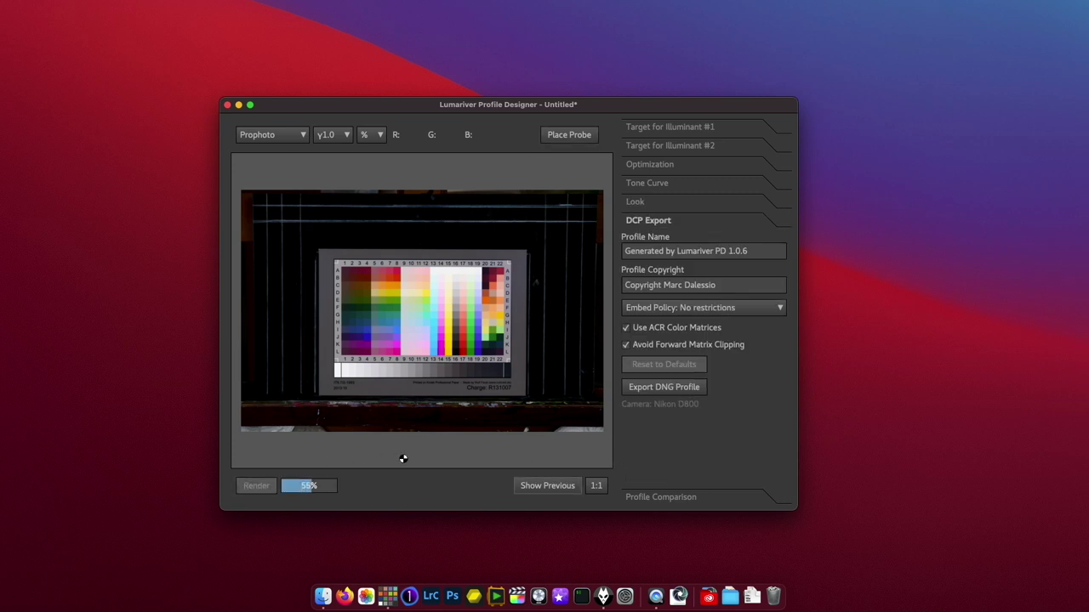
- Name the profile IT87 and export it as Nikon D800 IT87.dcp to Adobe CameraRaw's CameraProfiles folder
{"action": "double_click", "coordinate": [701, 253]}
{"action": "left_click", "coordinate": [700, 253]}
{"action": "triple_click", "coordinate": [701, 253]}
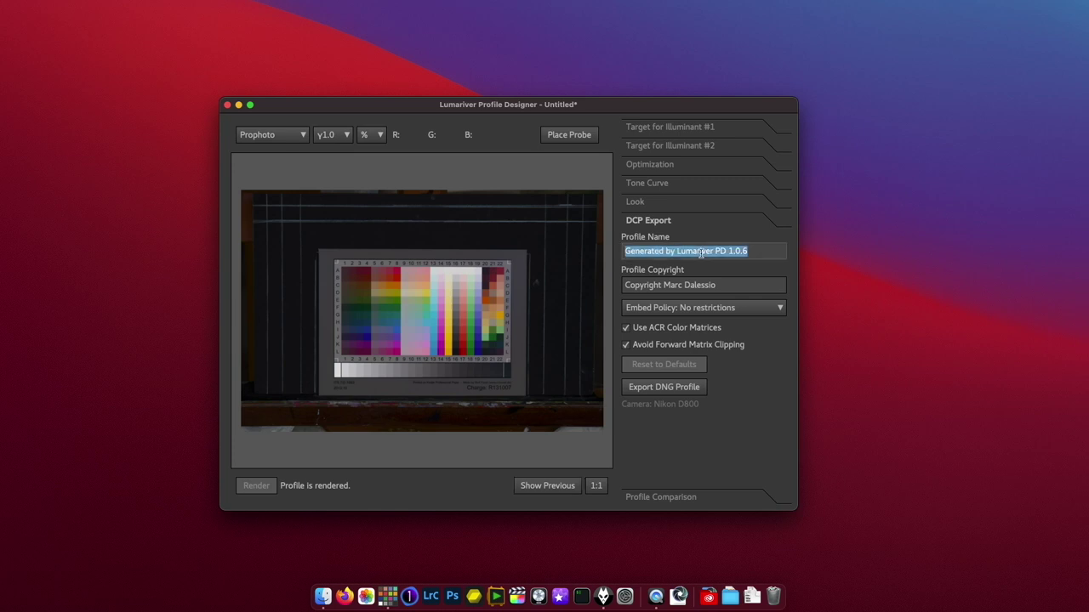
{"action": "left_click_drag", "start_coordinate": [748, 255], "coordinate": [631, 242]}
{"action": "key", "text": "BackSpace"}
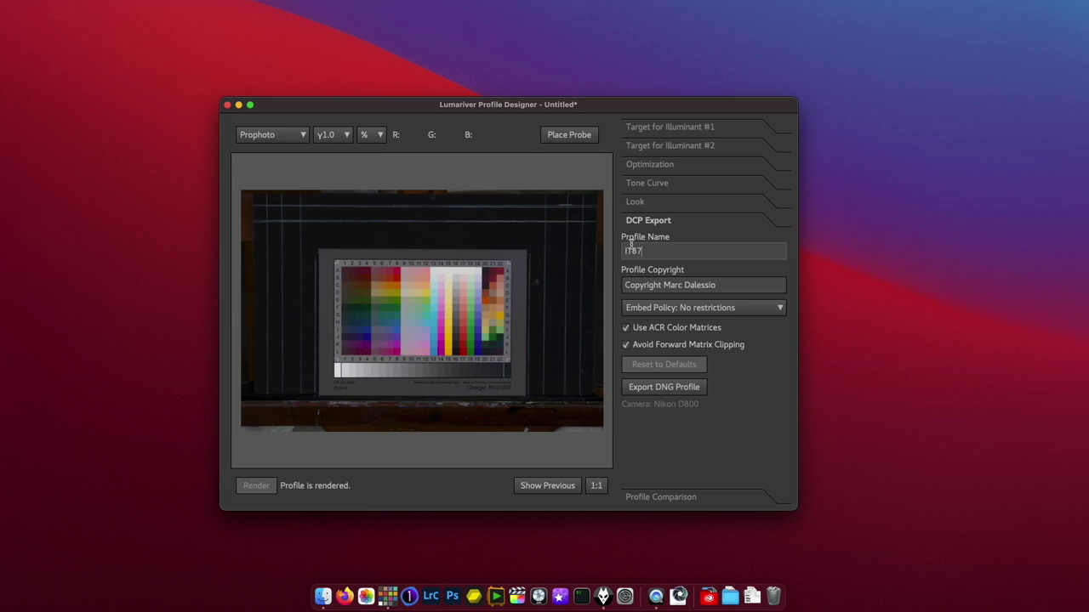
{"action": "left_click", "coordinate": [671, 394]}
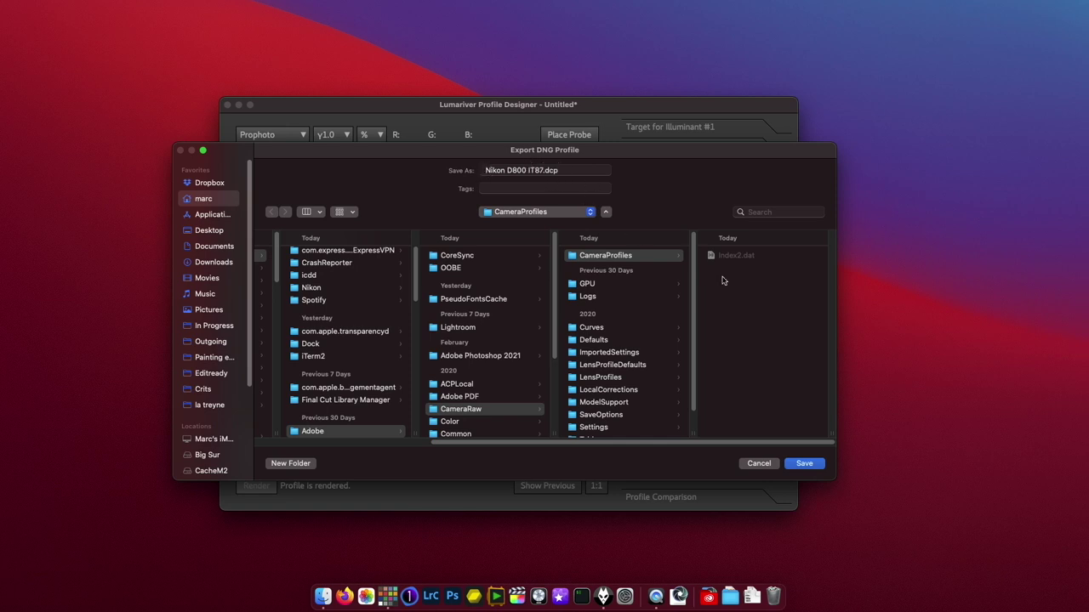
{"action": "left_click", "coordinate": [804, 464]}
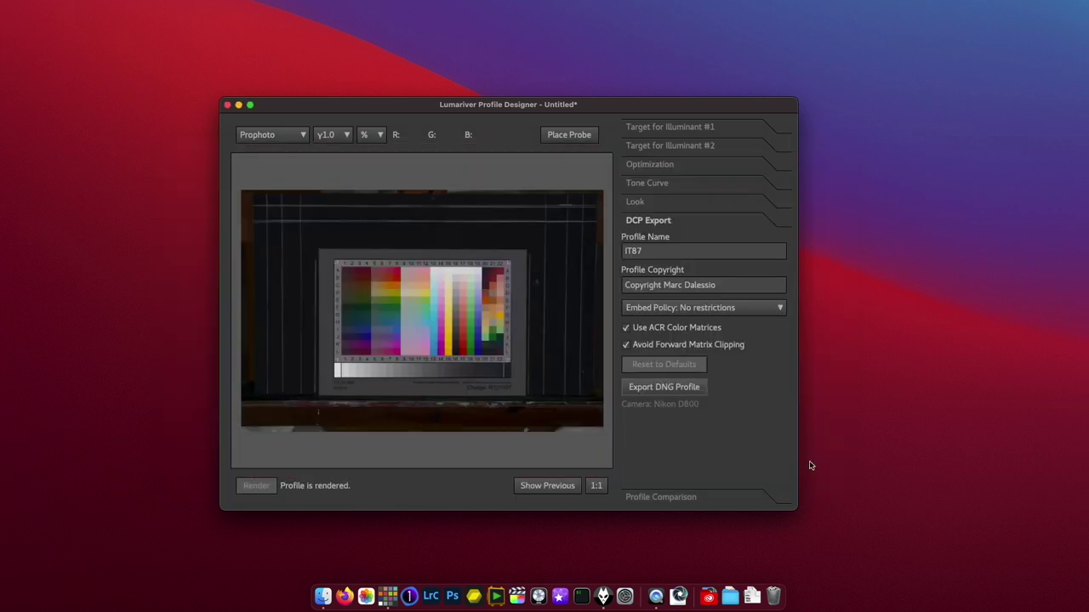
- Replace the Illuminant #1 target image with MAD_6296.dng and set the chart type to X-Rite ColorChecker SG (pre Nov 2014)
{"action": "left_click", "coordinate": [671, 130]}
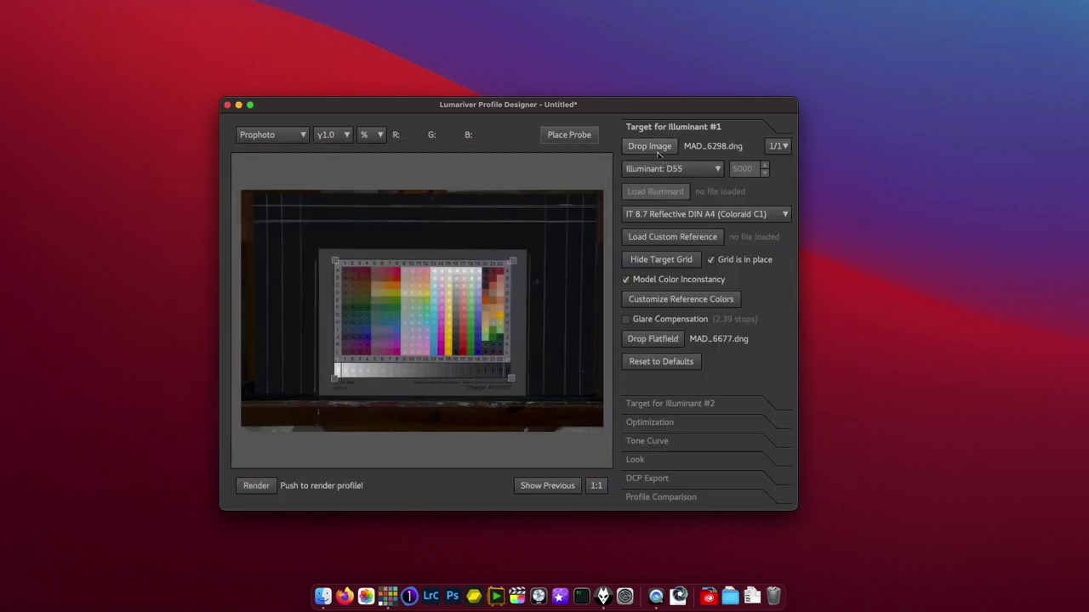
{"action": "left_click", "coordinate": [649, 146]}
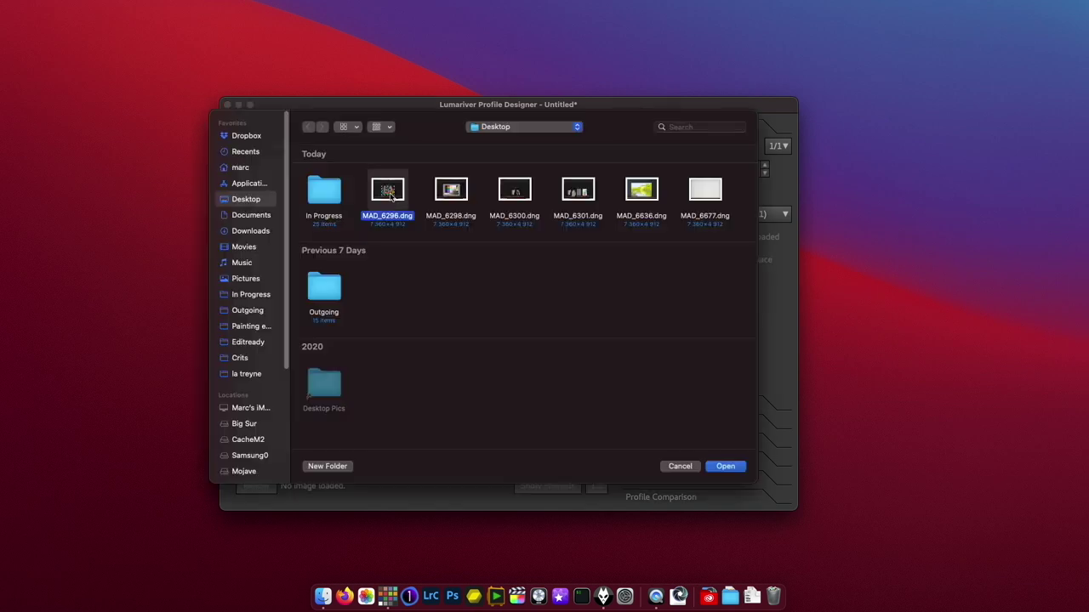
{"action": "left_click", "coordinate": [725, 466]}
{"action": "left_click", "coordinate": [705, 213]}
{"action": "left_click", "coordinate": [705, 144]}
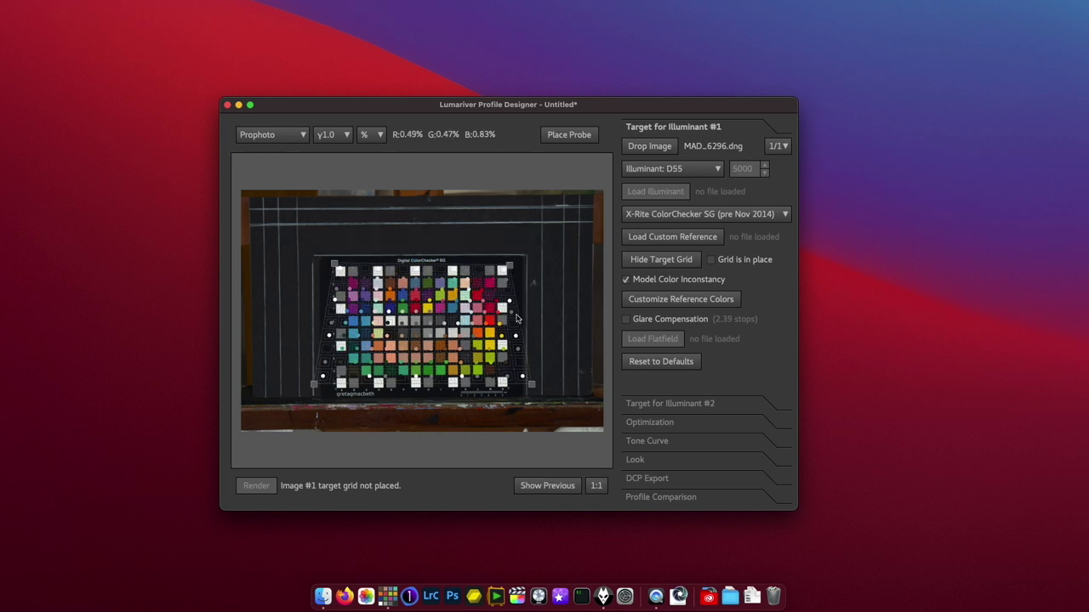
- Align the target grid's corners with the ColorChecker SG patches at 1:1 and render the profile
{"action": "left_click", "coordinate": [430, 265]}
{"action": "scroll", "coordinate": [426, 306], "scroll_direction": "left", "scroll_amount": 5}
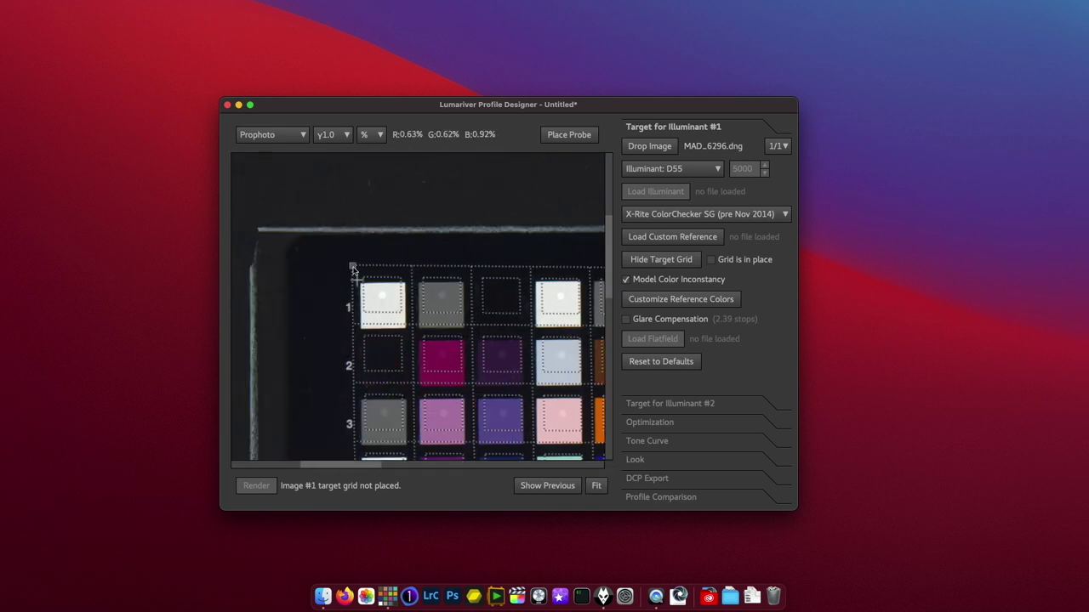
{"action": "scroll", "coordinate": [354, 270], "scroll_direction": "down", "scroll_amount": 10}
{"action": "scroll", "coordinate": [599, 381], "scroll_direction": "right", "scroll_amount": 12}
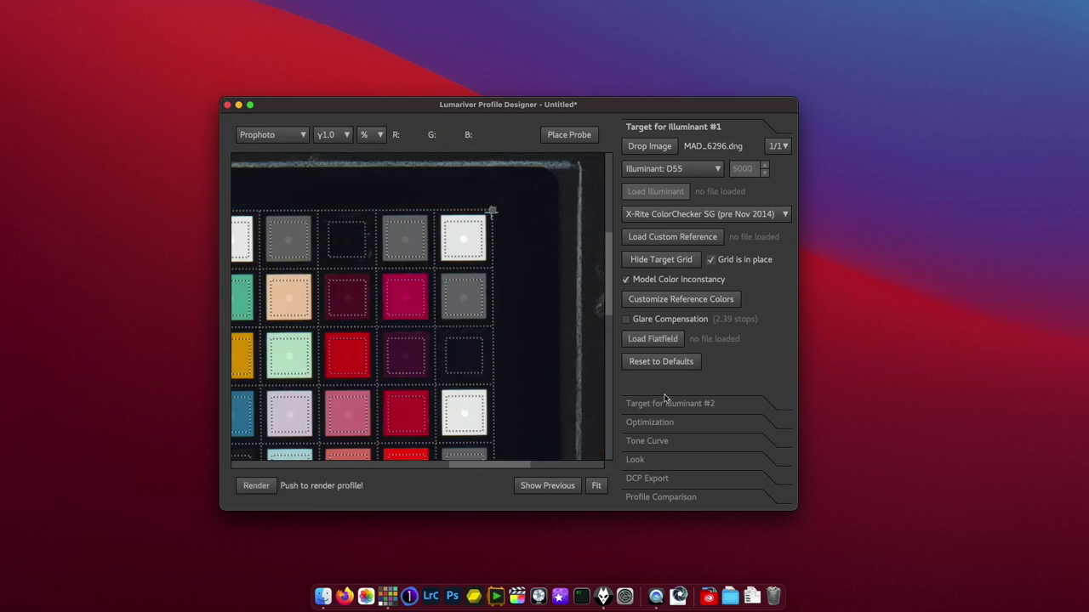
{"action": "left_click", "coordinate": [648, 422]}
{"action": "left_click", "coordinate": [647, 474]}
{"action": "left_click", "coordinate": [256, 485]}
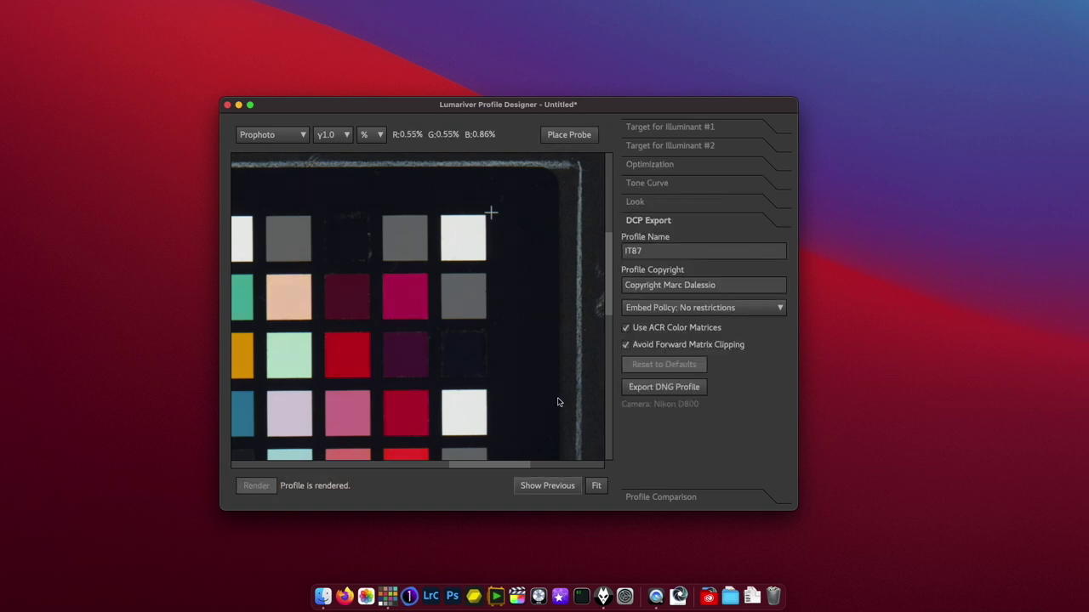
- Rename the profile ColorcheckerSG and export it as a DNG profile
{"action": "left_click", "coordinate": [559, 402]}
{"action": "left_click", "coordinate": [638, 203]}
{"action": "left_click", "coordinate": [648, 479]}
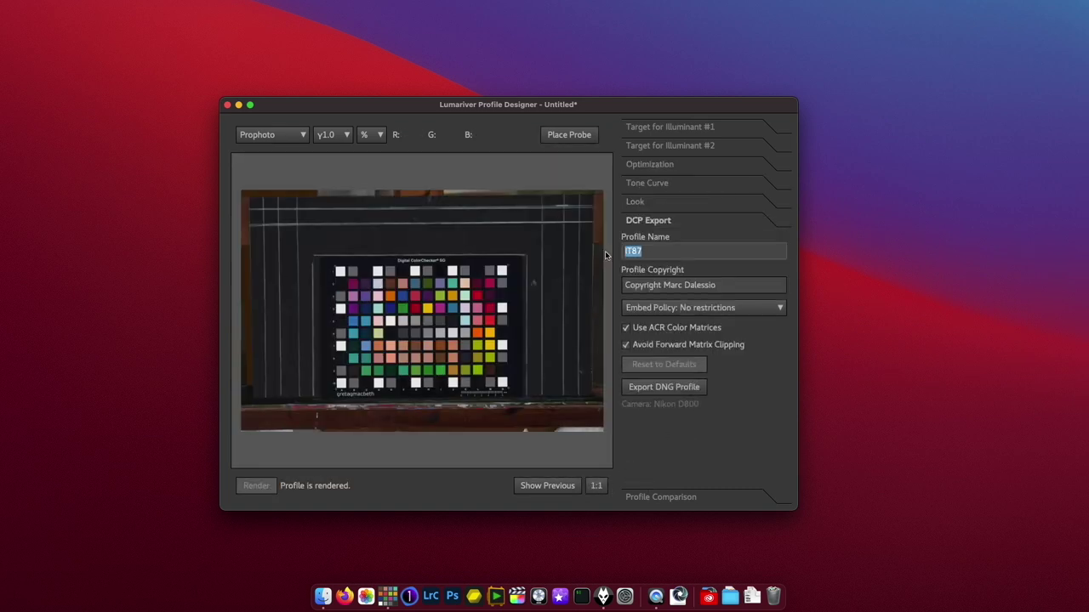
{"action": "type", "text": "ColorcheckerSG"}
{"action": "left_click", "coordinate": [663, 387]}
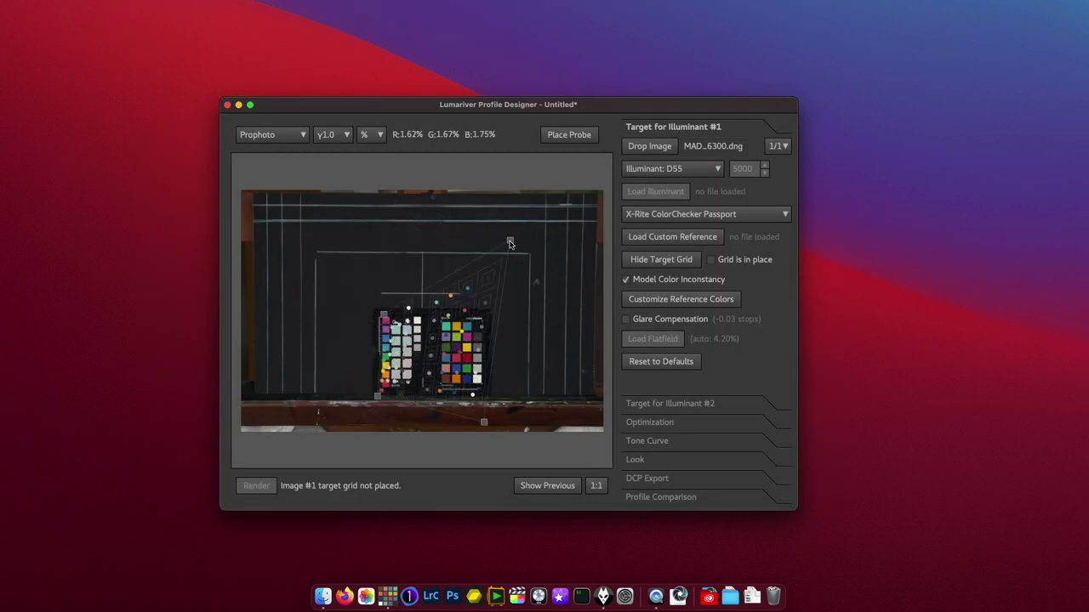
- Position the target grid over the ColorChecker Passport, and start a new project without saving the current one after its profile is rendered
{"action": "left_click", "coordinate": [421, 341]}
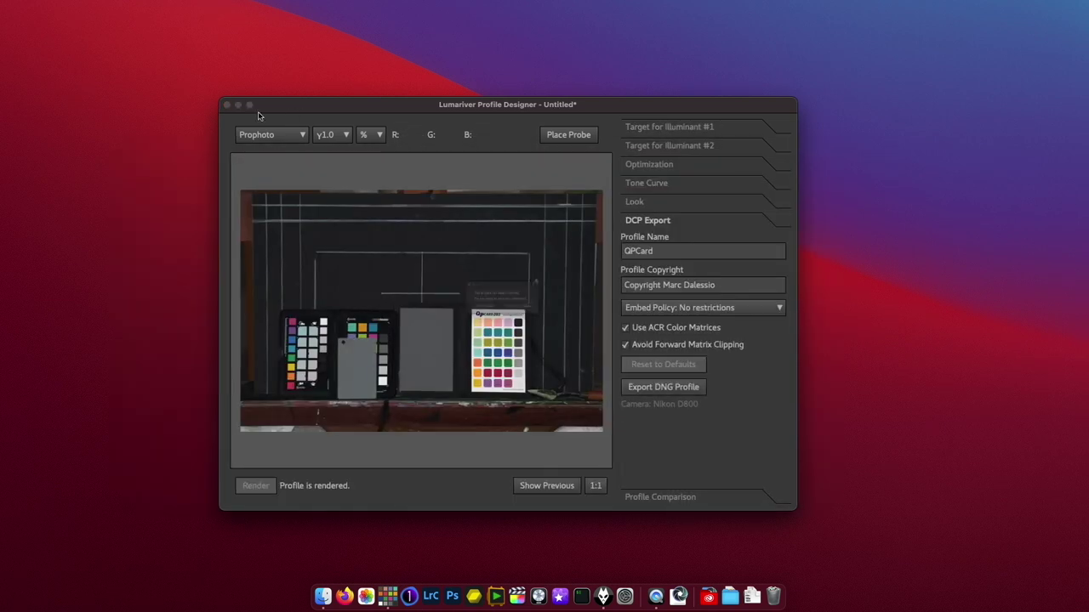
{"action": "key", "text": "super+n"}
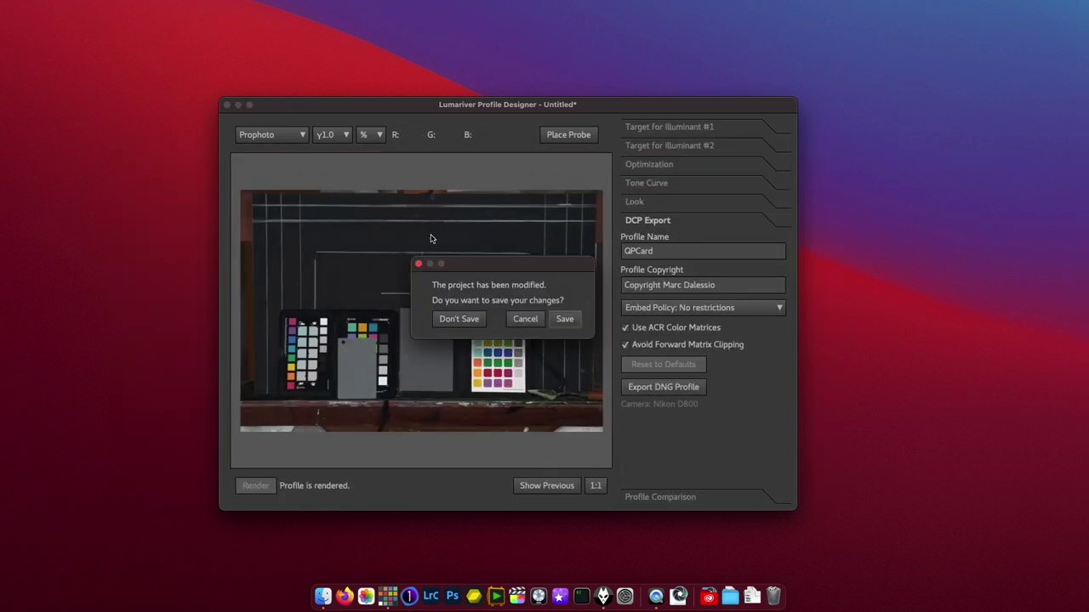
{"action": "left_click", "coordinate": [468, 322]}
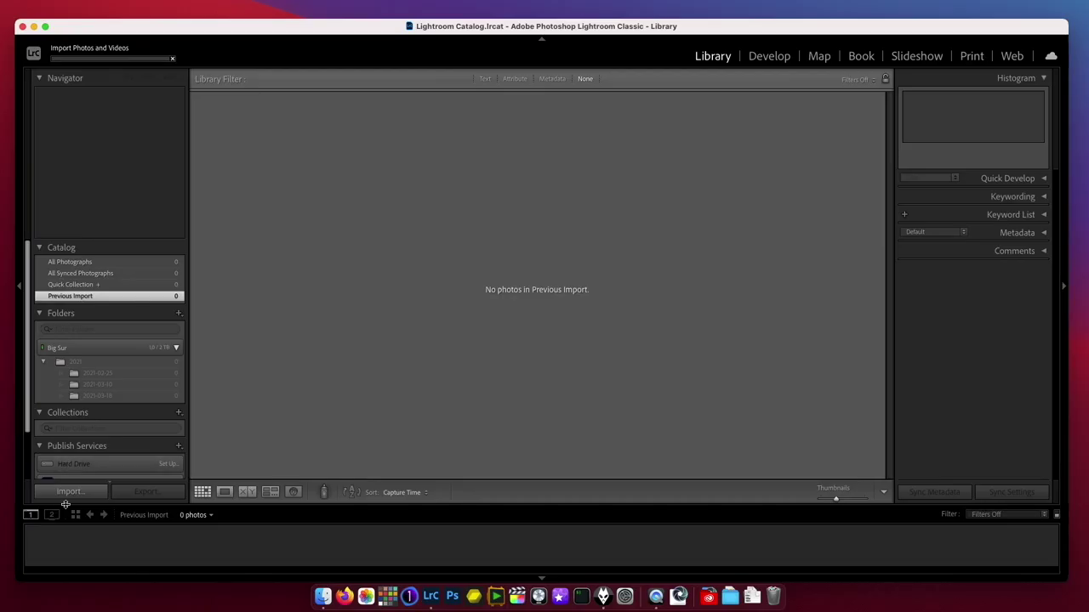
- In Lightroom Classic, import only the painting shot MAD_6636.NEF from the NIKON D800 source and show it enlarged
{"action": "left_click", "coordinate": [73, 491]}
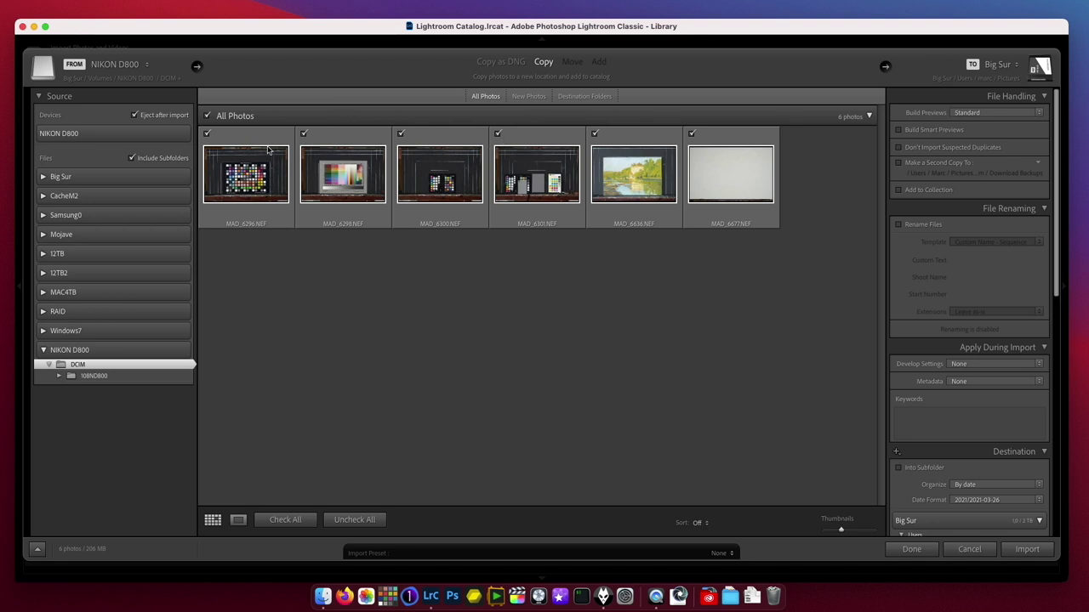
{"action": "left_click", "coordinate": [207, 117]}
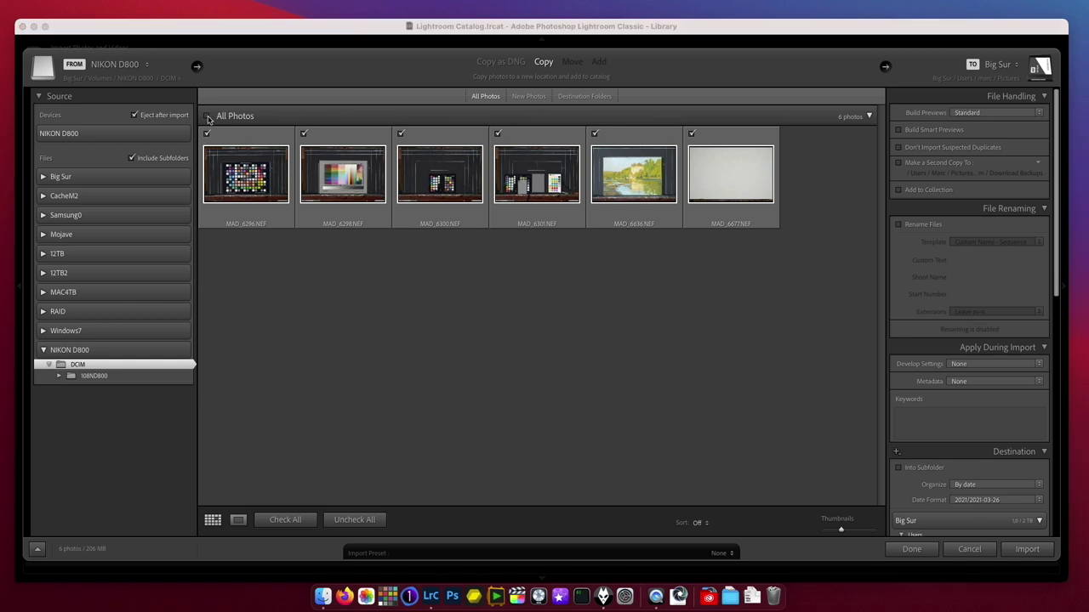
{"action": "left_click", "coordinate": [643, 179]}
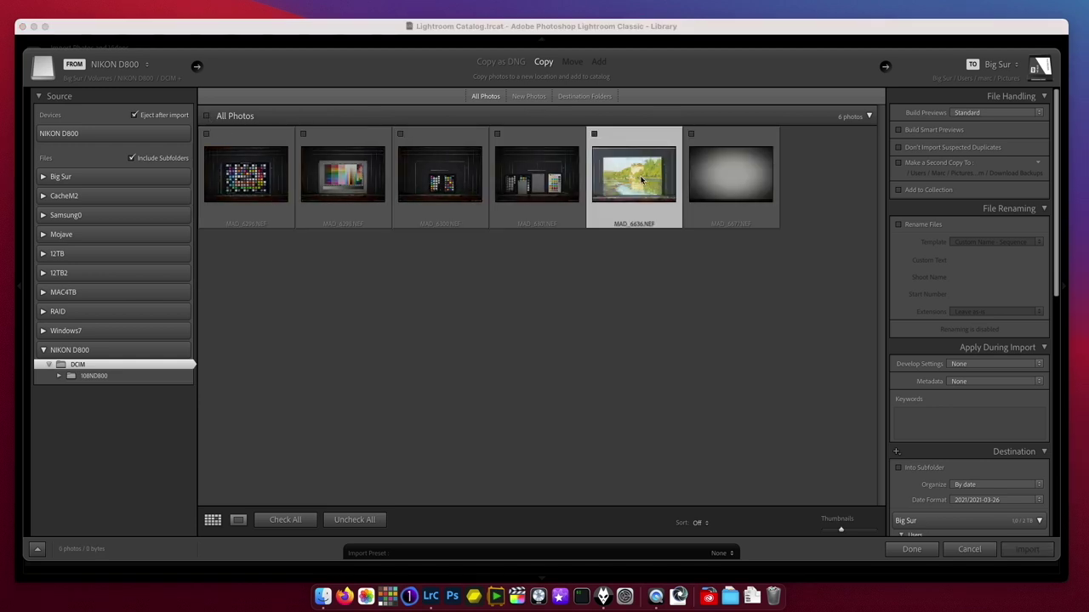
{"action": "left_click", "coordinate": [593, 134]}
{"action": "left_click", "coordinate": [1027, 548]}
{"action": "double_click", "coordinate": [241, 141]}
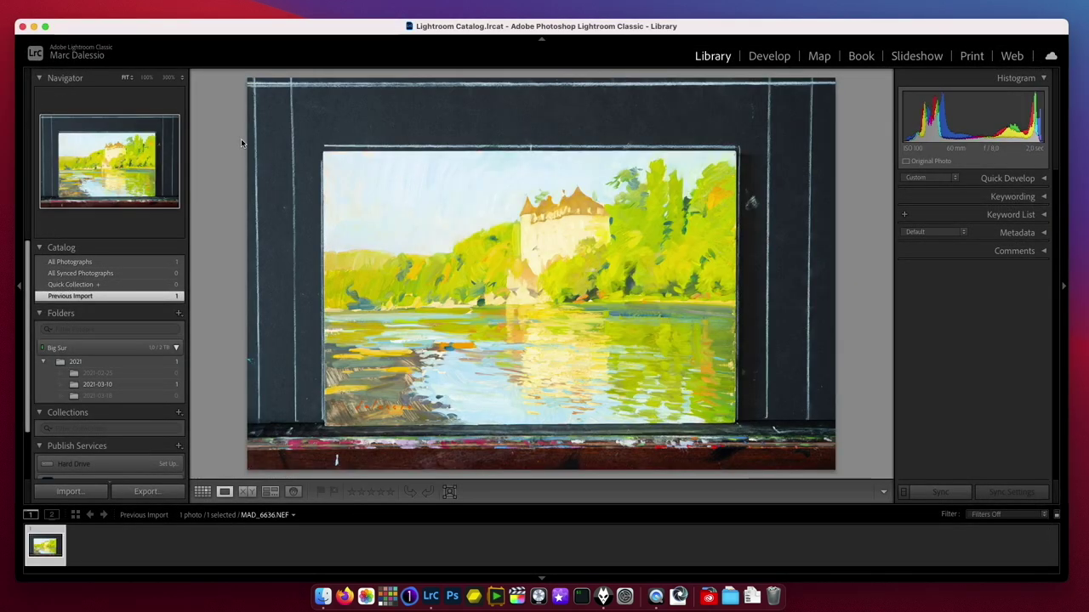
- Develop the painting photo with the custom IT87 camera profile from the Profile Browser
{"action": "left_click", "coordinate": [770, 57]}
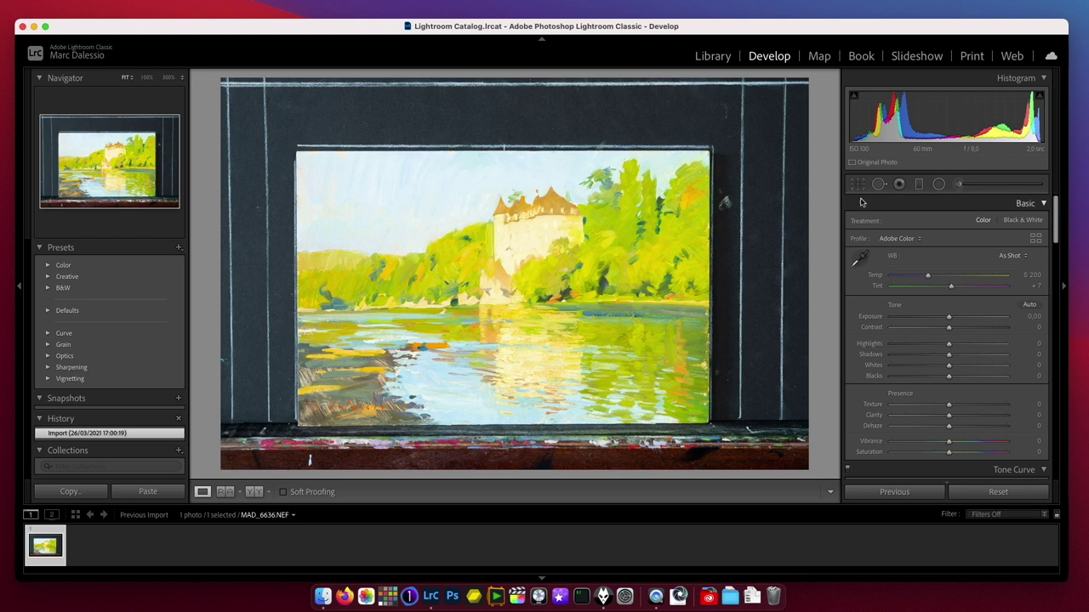
{"action": "left_click", "coordinate": [903, 239]}
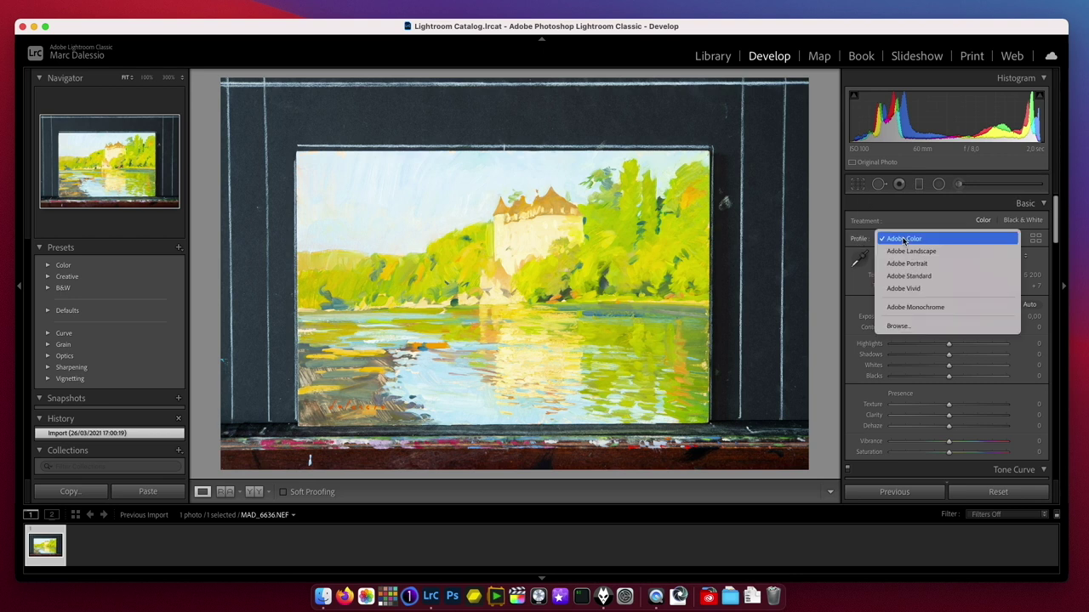
{"action": "left_click", "coordinate": [901, 326]}
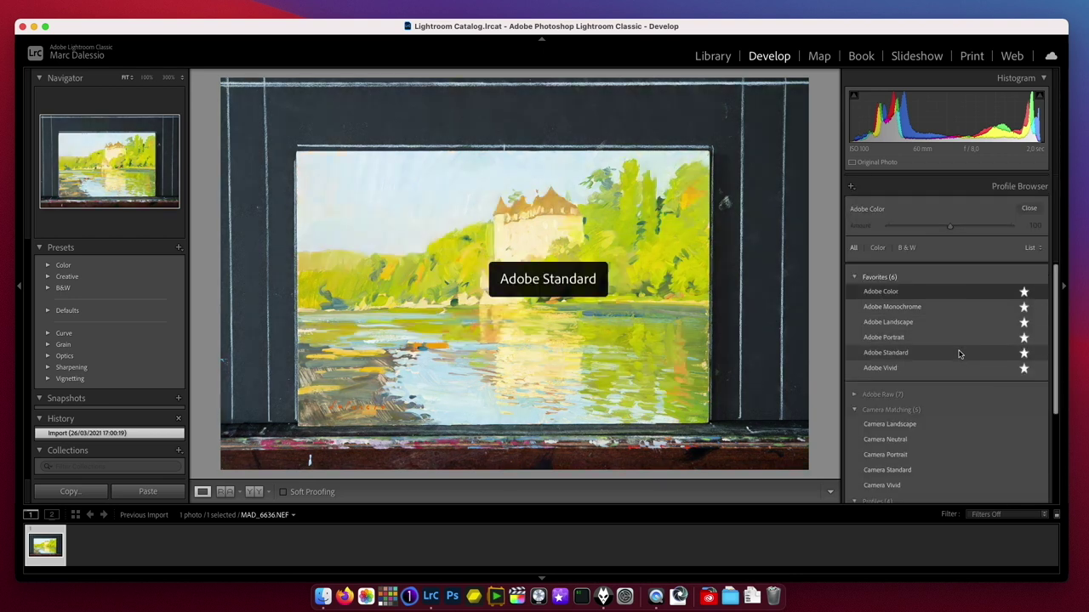
{"action": "scroll", "coordinate": [958, 358], "scroll_direction": "down", "scroll_amount": 5}
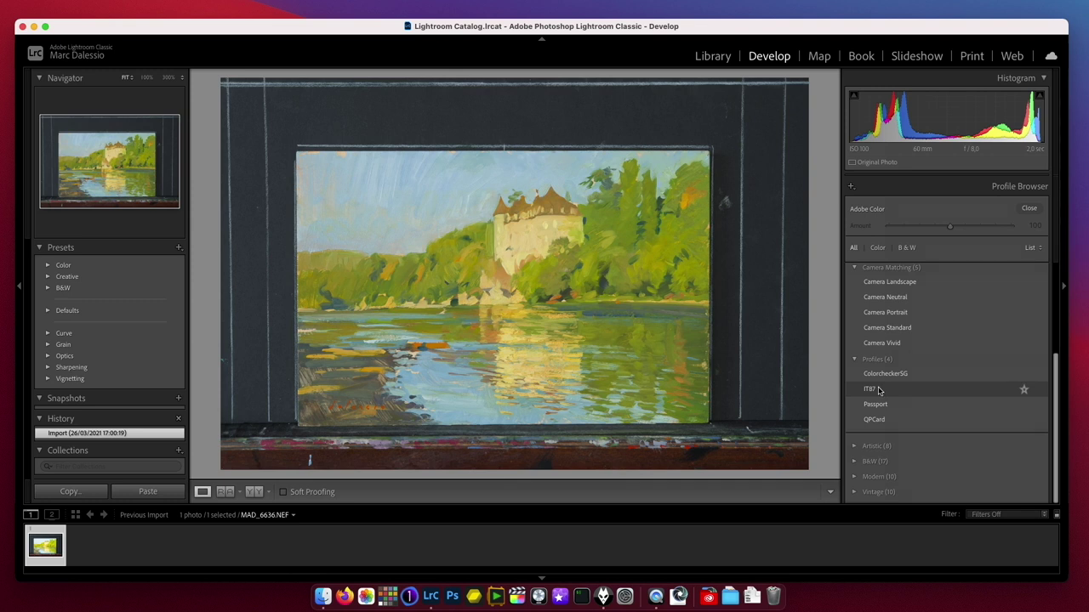
{"action": "left_click", "coordinate": [878, 391]}
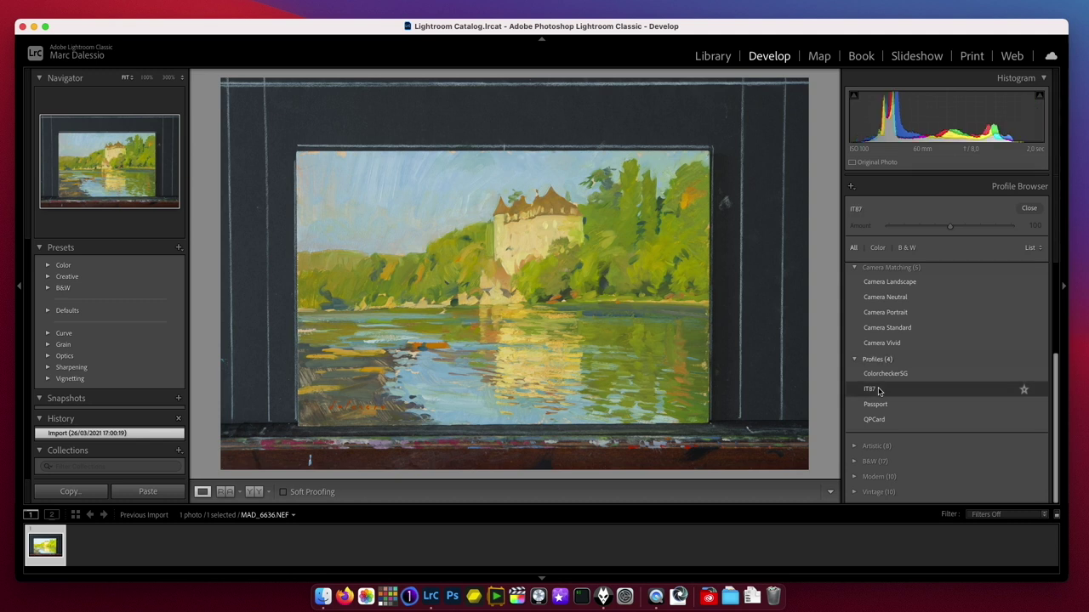
{"action": "left_click", "coordinate": [1026, 208]}
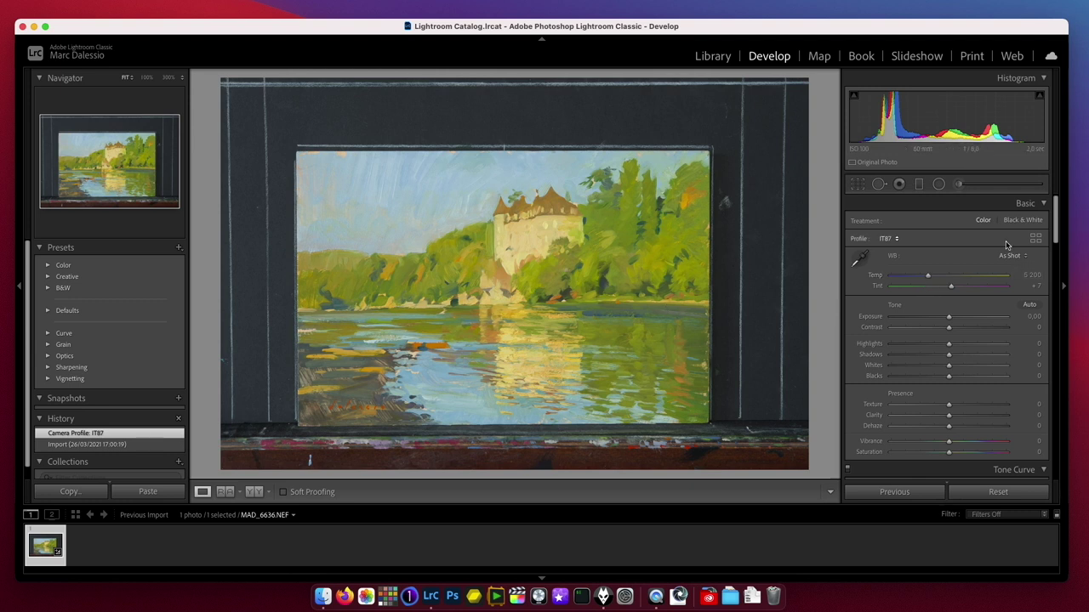
{"action": "left_click_drag", "start_coordinate": [1055, 241], "coordinate": [1067, 315]}
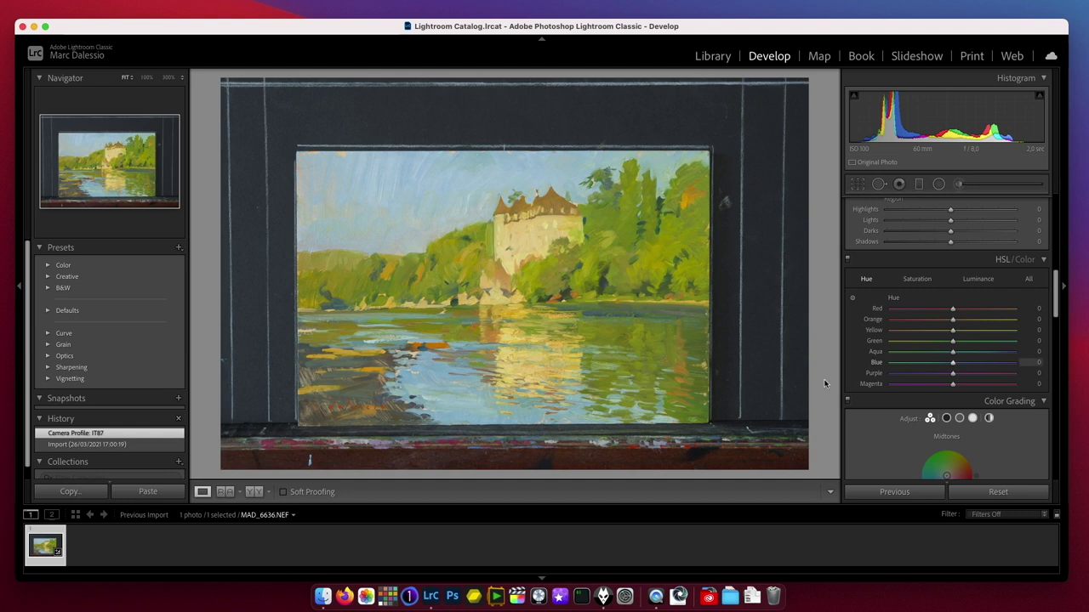